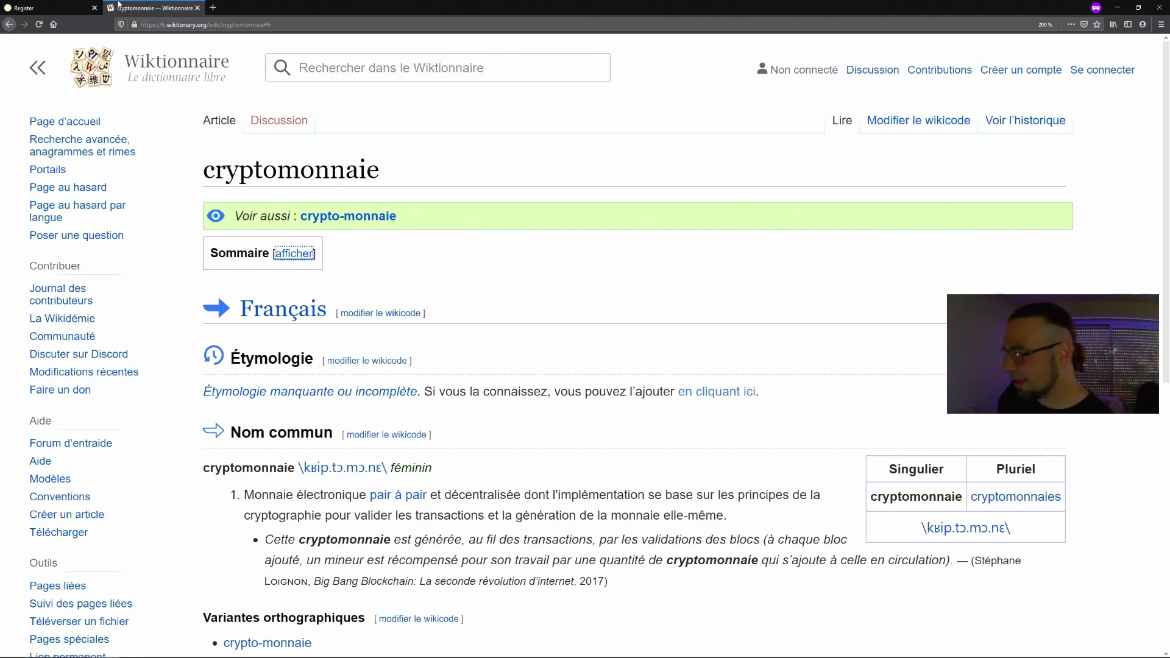
Review the NiceHash account registration form, from the credential fields down to the country and terms options.
click(59, 8)
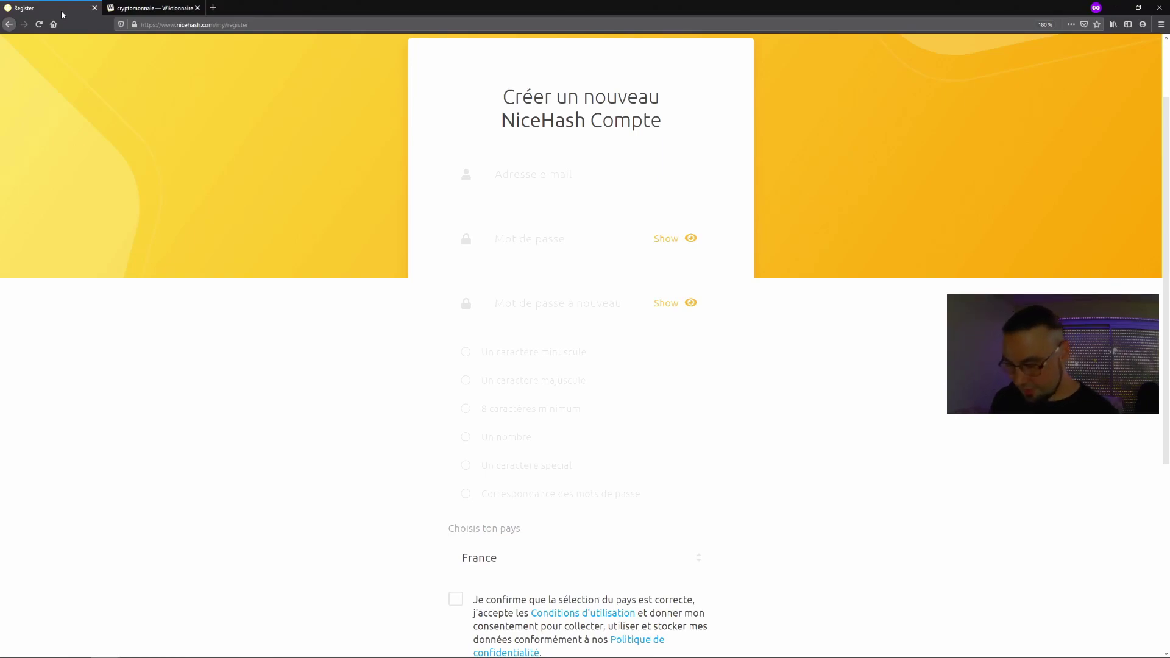
scroll(487, 609, down, 3)
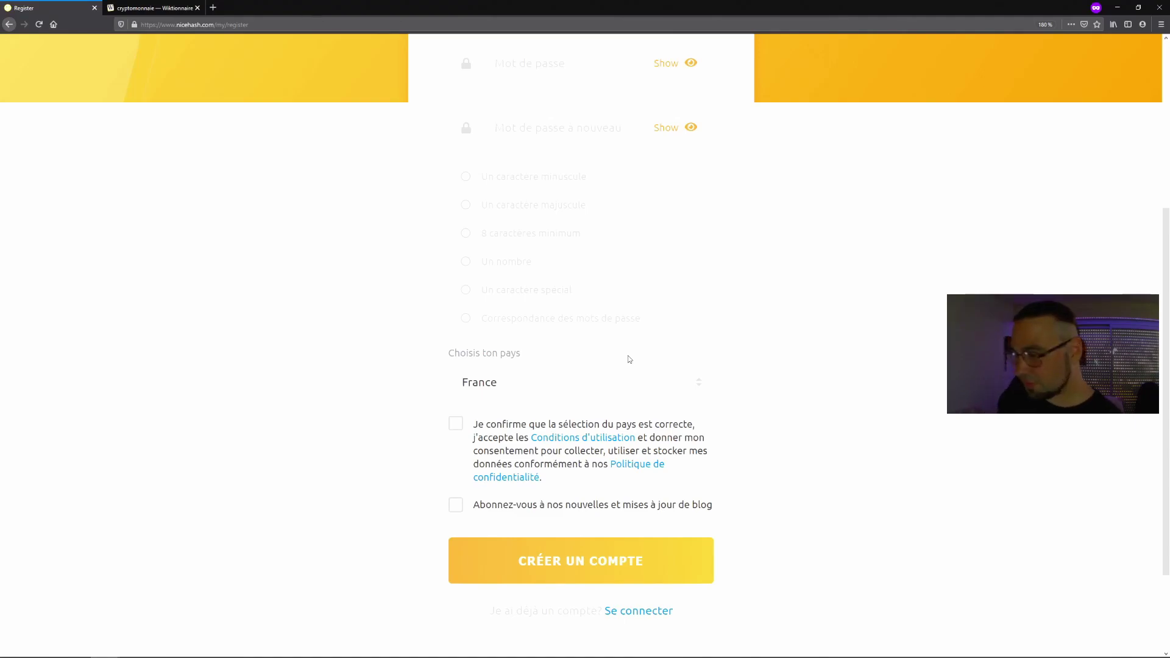
Switch to the logged-in NiceHash dashboard and, from the rig manager, add a new rig with NiceHash QuickMiner as the mining option.
key(alt+Tab)
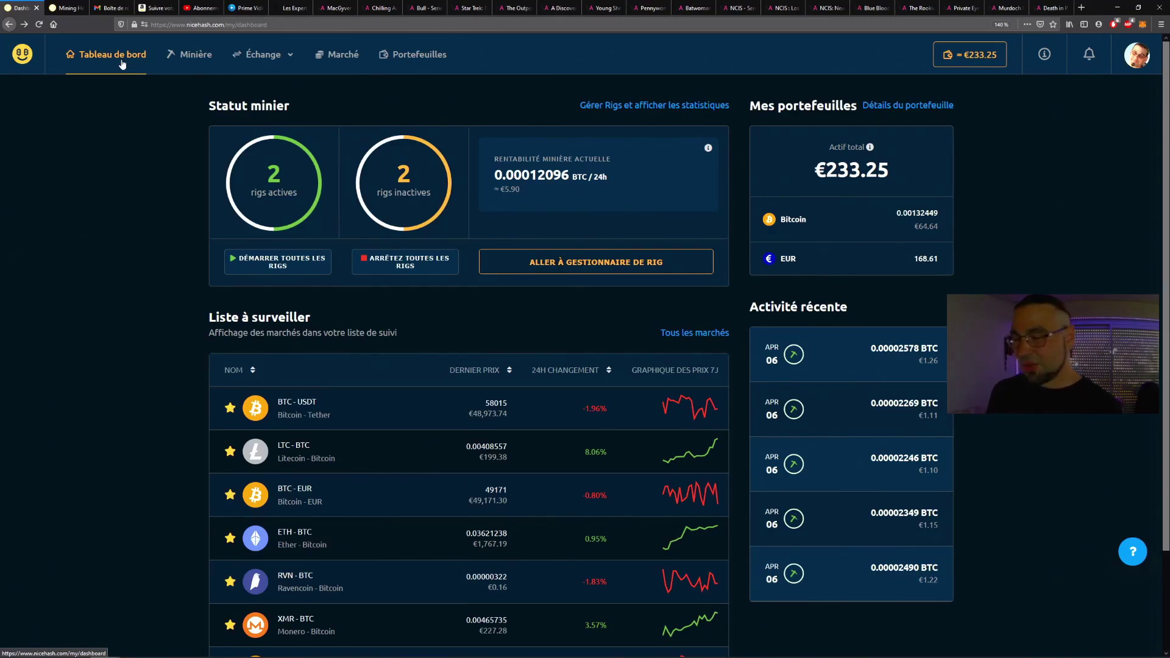
click(657, 268)
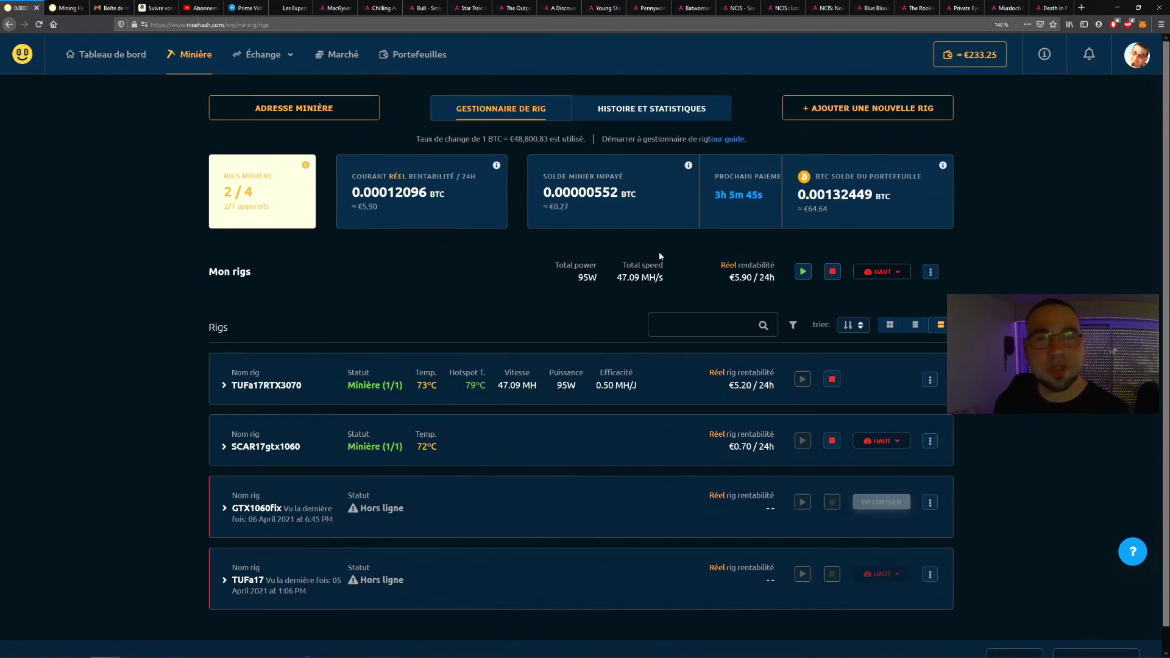
click(838, 104)
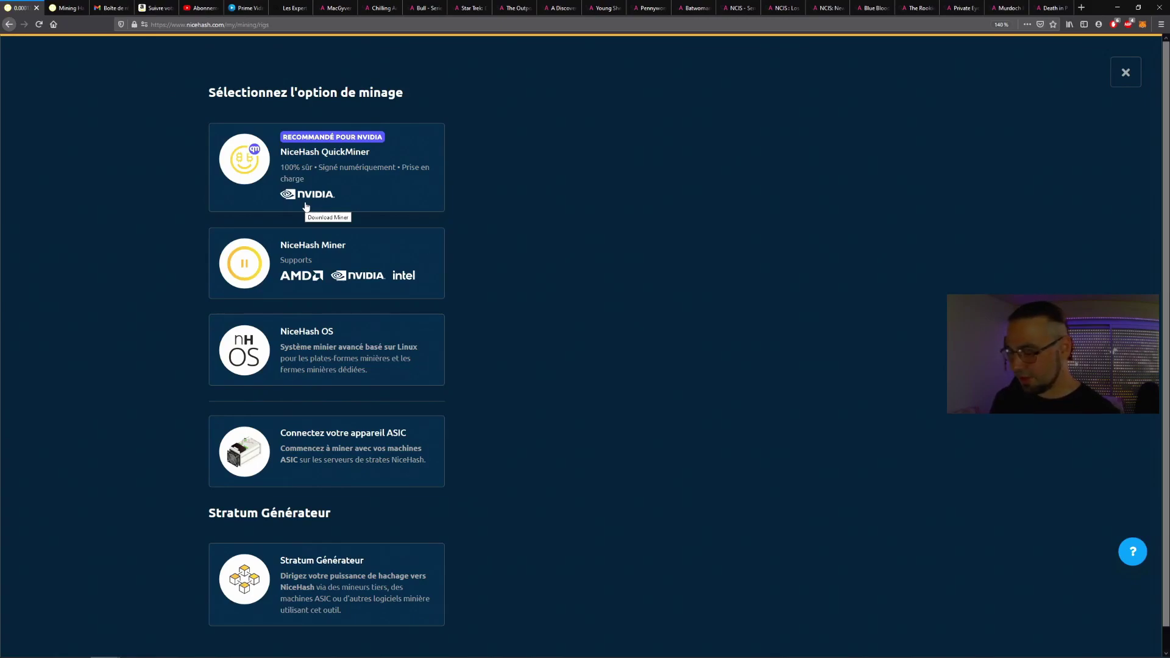
click(300, 267)
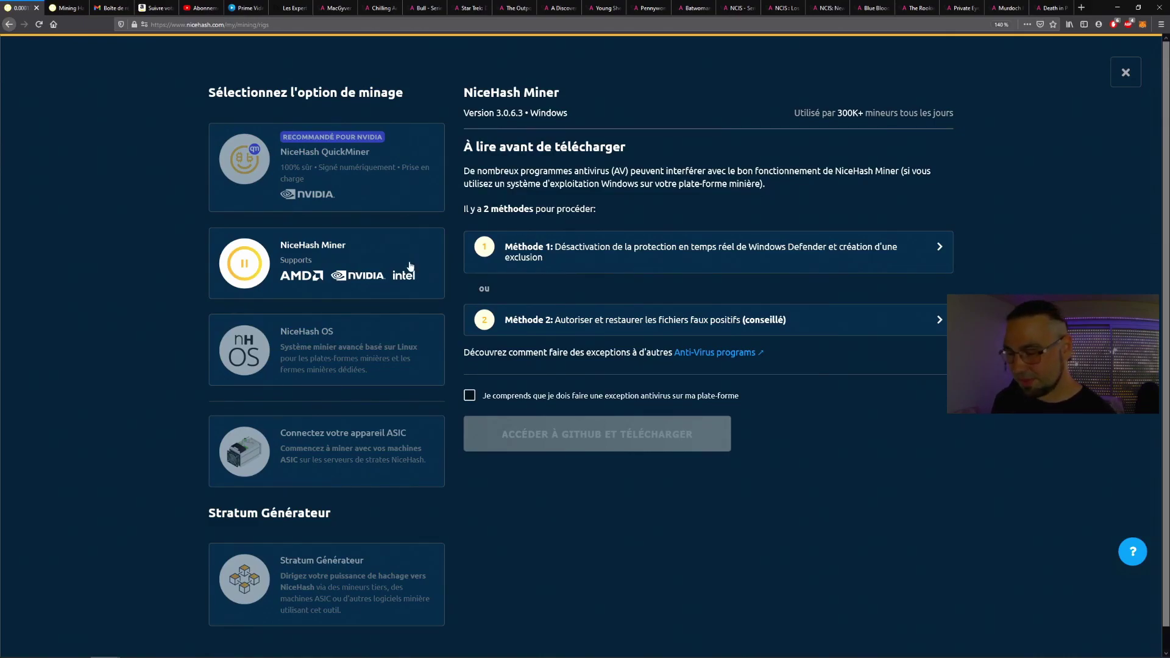
click(411, 172)
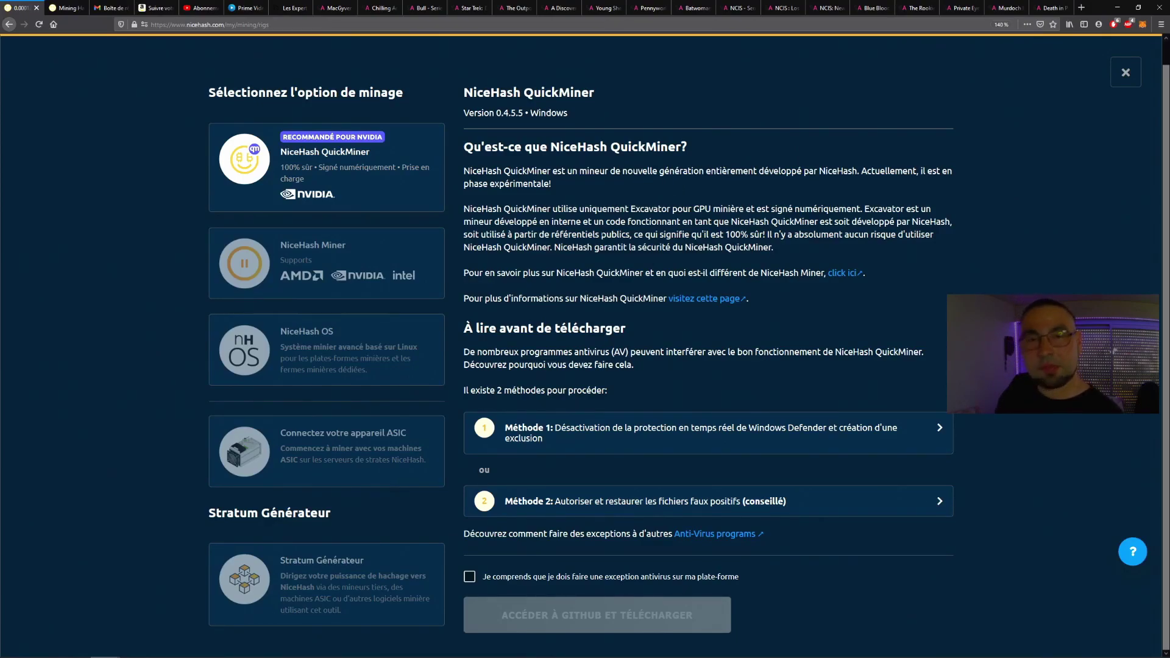
Read the Méthode 1 instructions for disabling Windows Defender real-time protection and creating an exclusion.
click(602, 433)
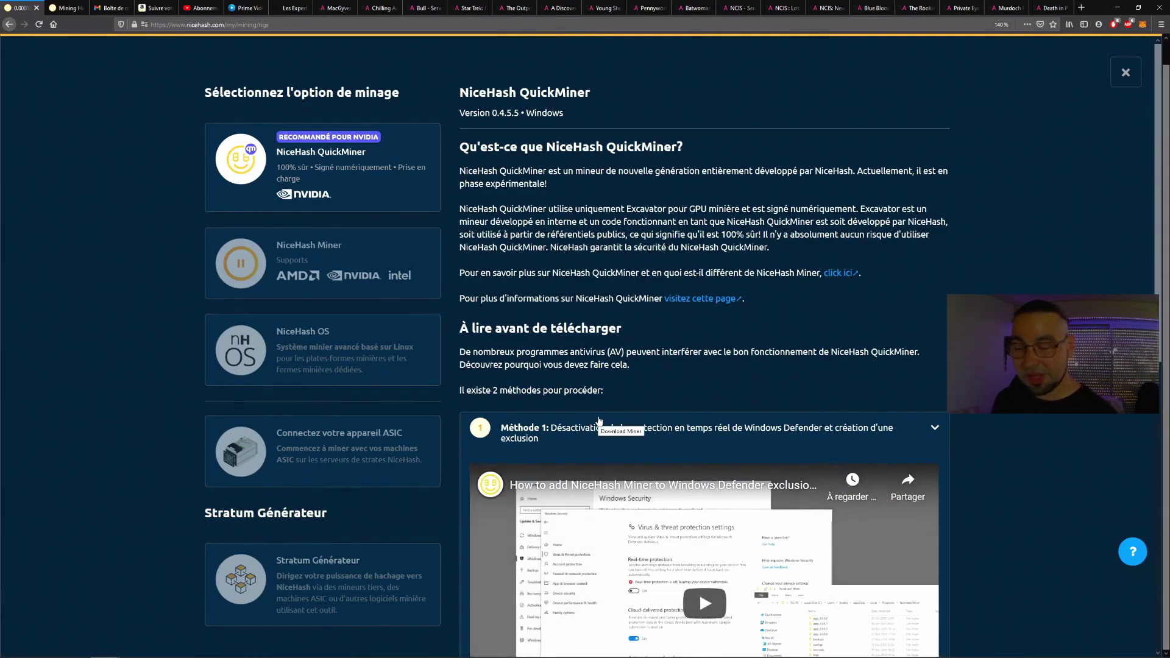
scroll(641, 324, down, 3)
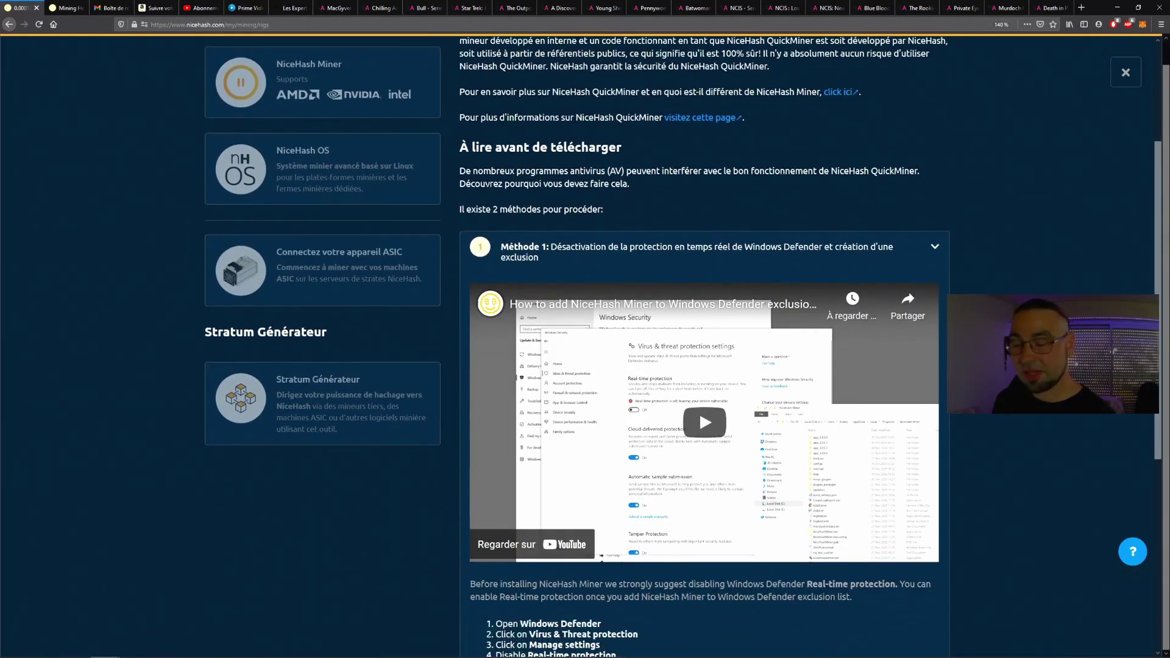
scroll(486, 191, down, 5)
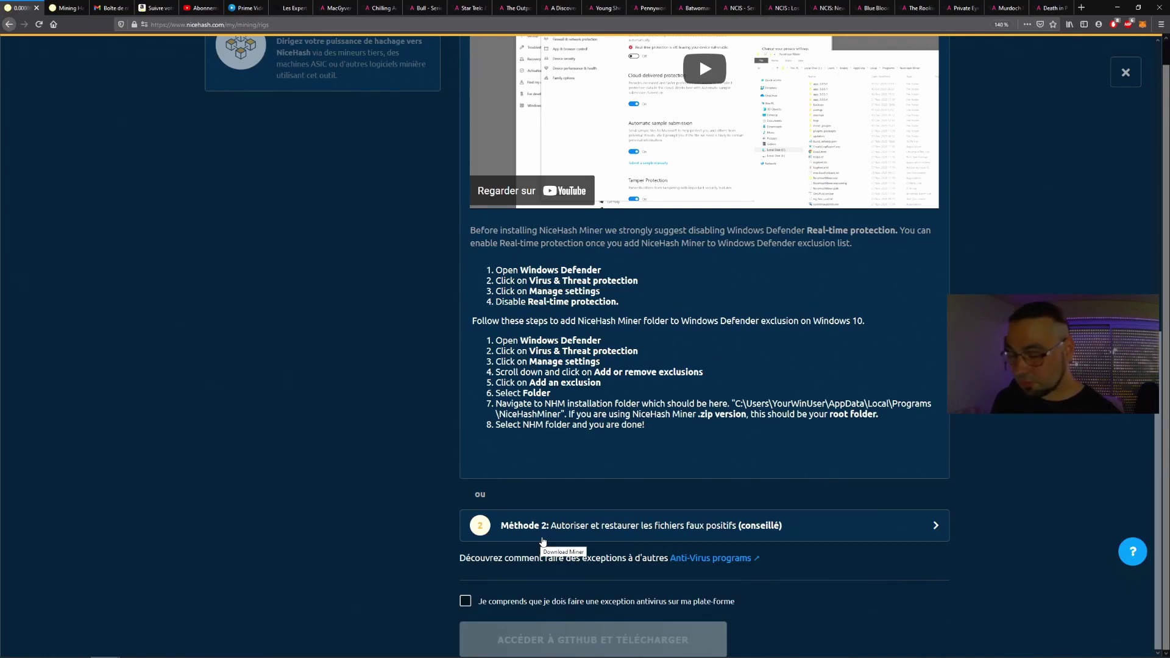
Acknowledge the antivirus exception notice and request the QuickMiner 0.4.5.5 installer from GitHub, dismissing the save prompt.
click(591, 603)
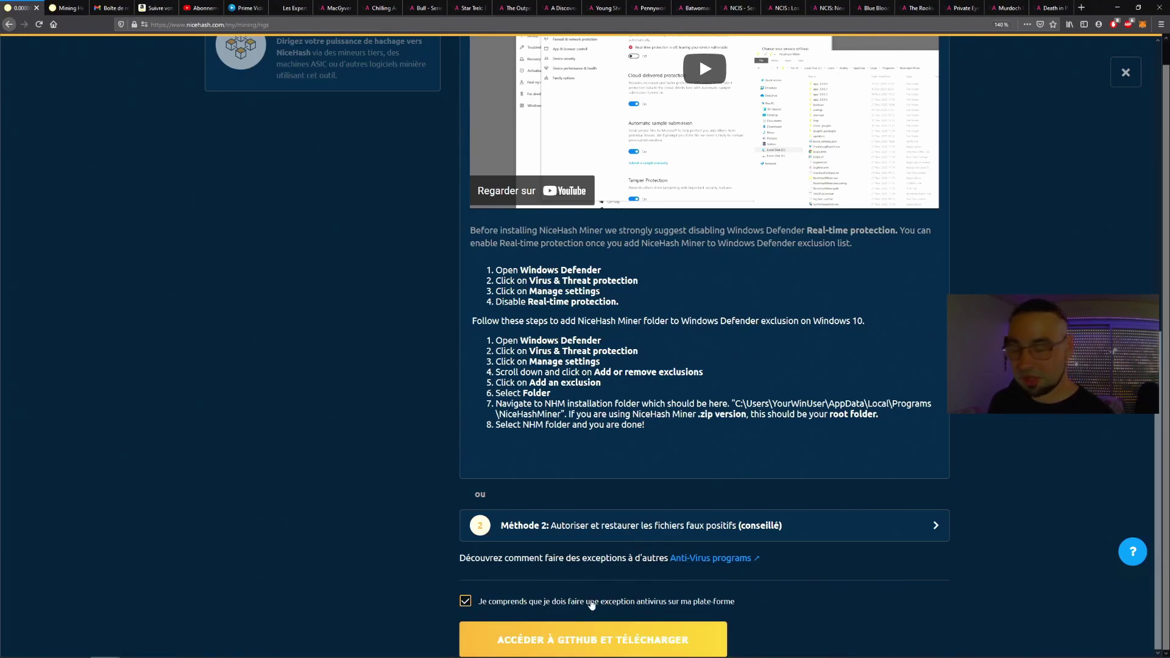
click(621, 640)
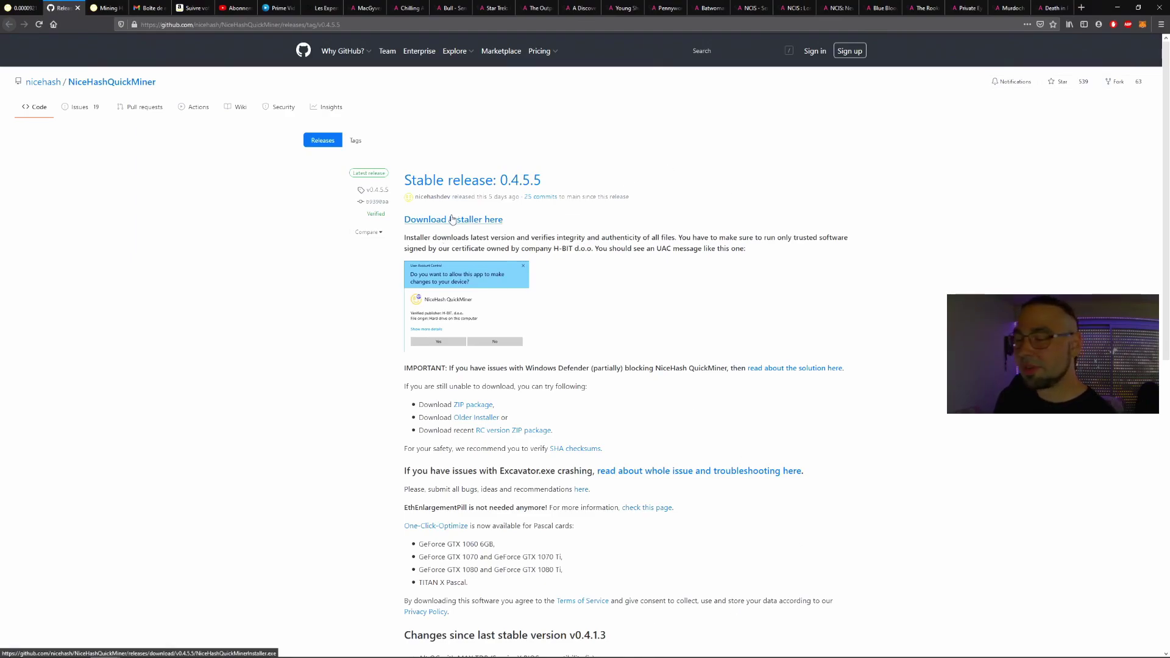
click(421, 220)
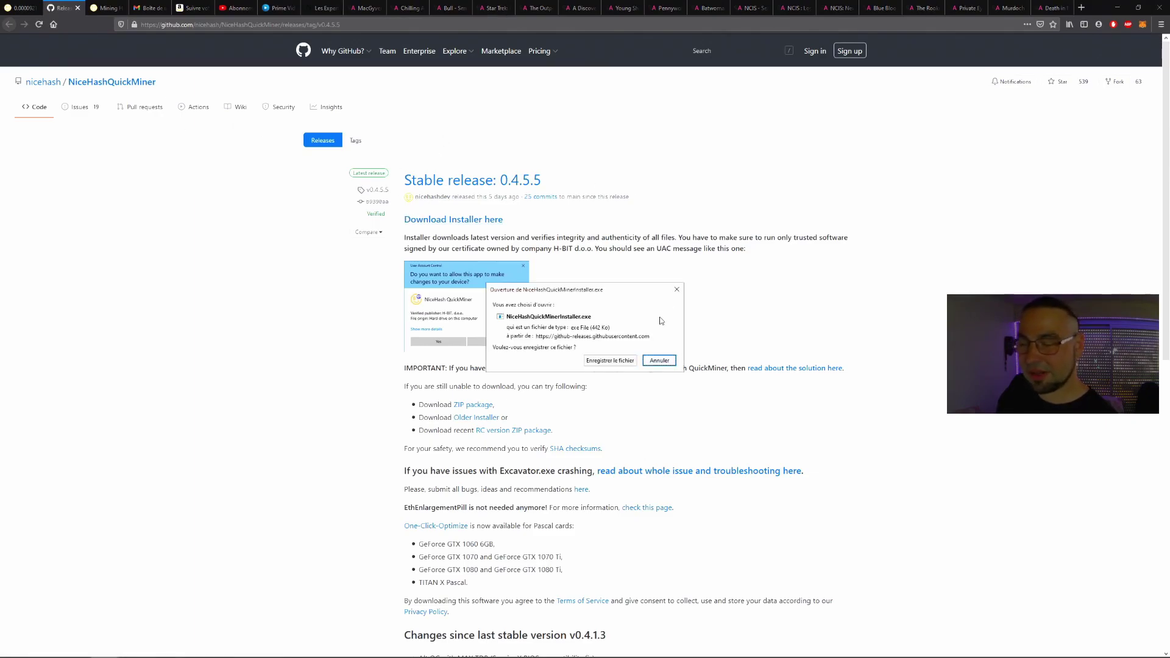
click(676, 290)
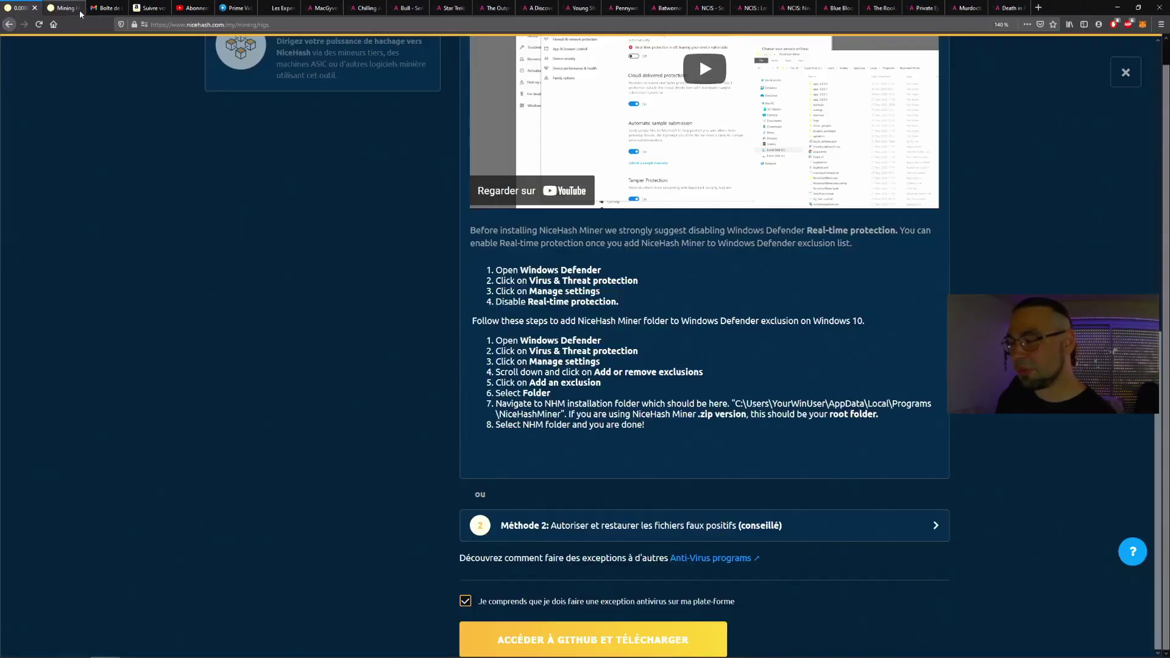
Choose NiceHash Miner instead, acknowledge its antivirus notice and request the 3.0.6.3 installer from GitHub, dismissing the save prompt.
click(78, 8)
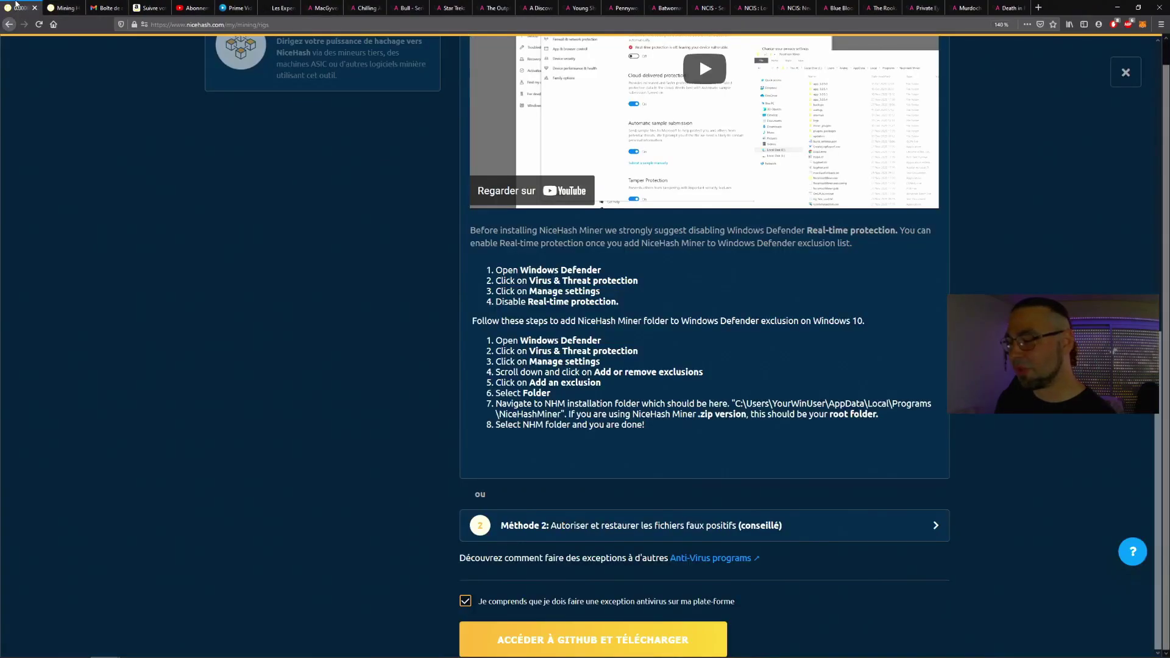
scroll(329, 168, up, 8)
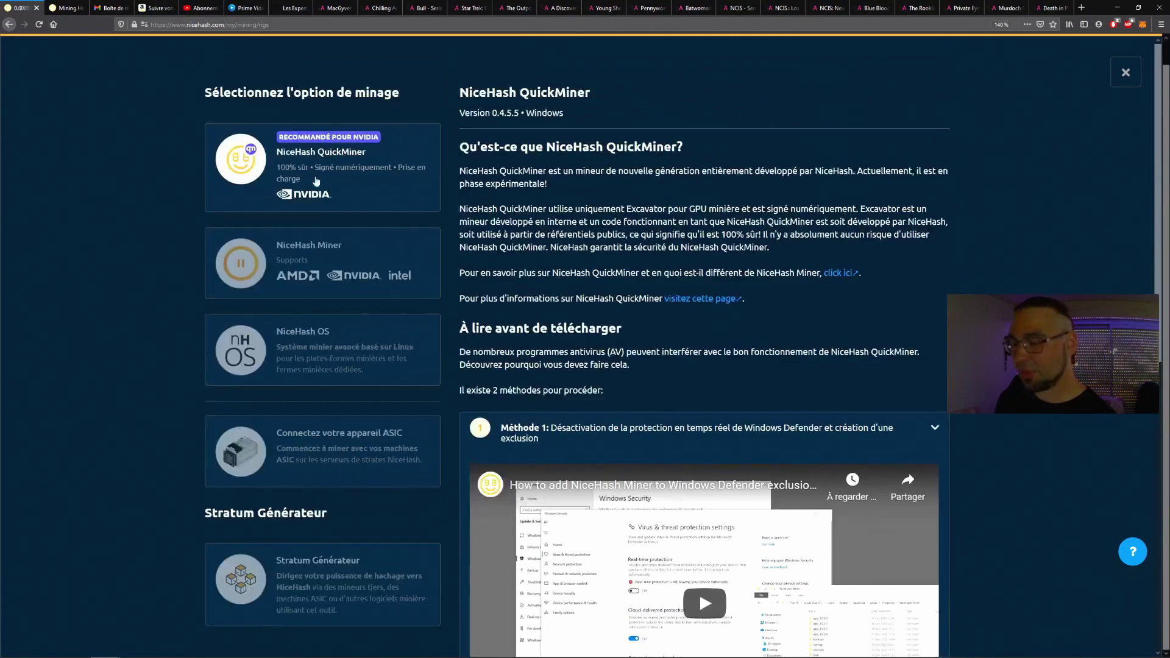
click(342, 283)
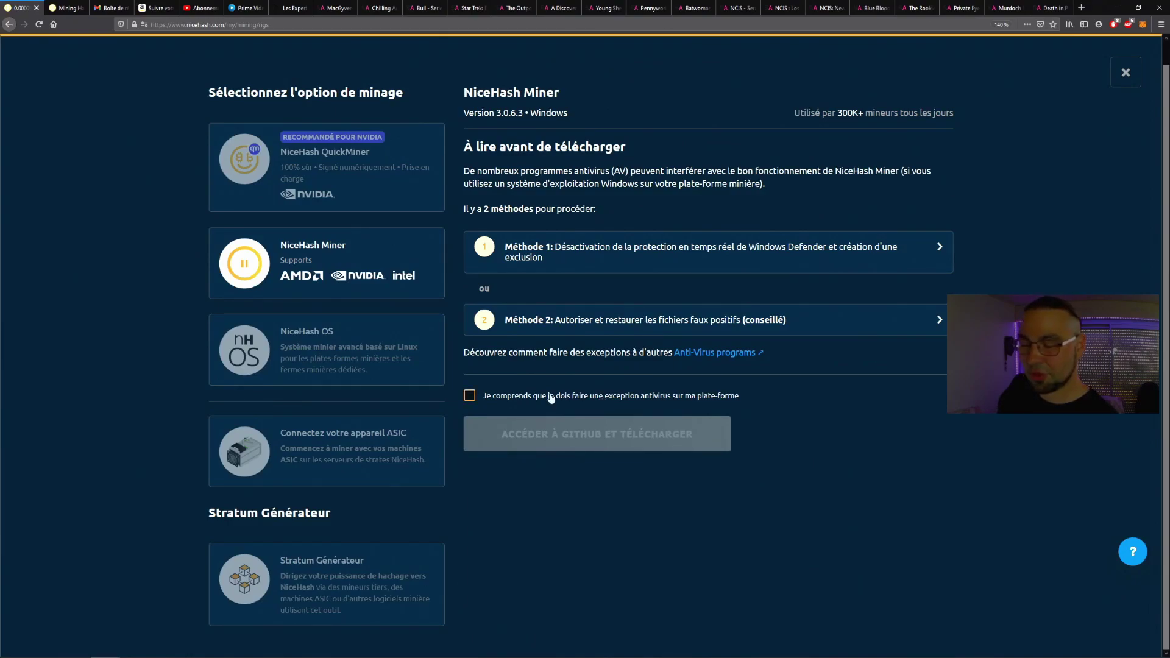
click(477, 400)
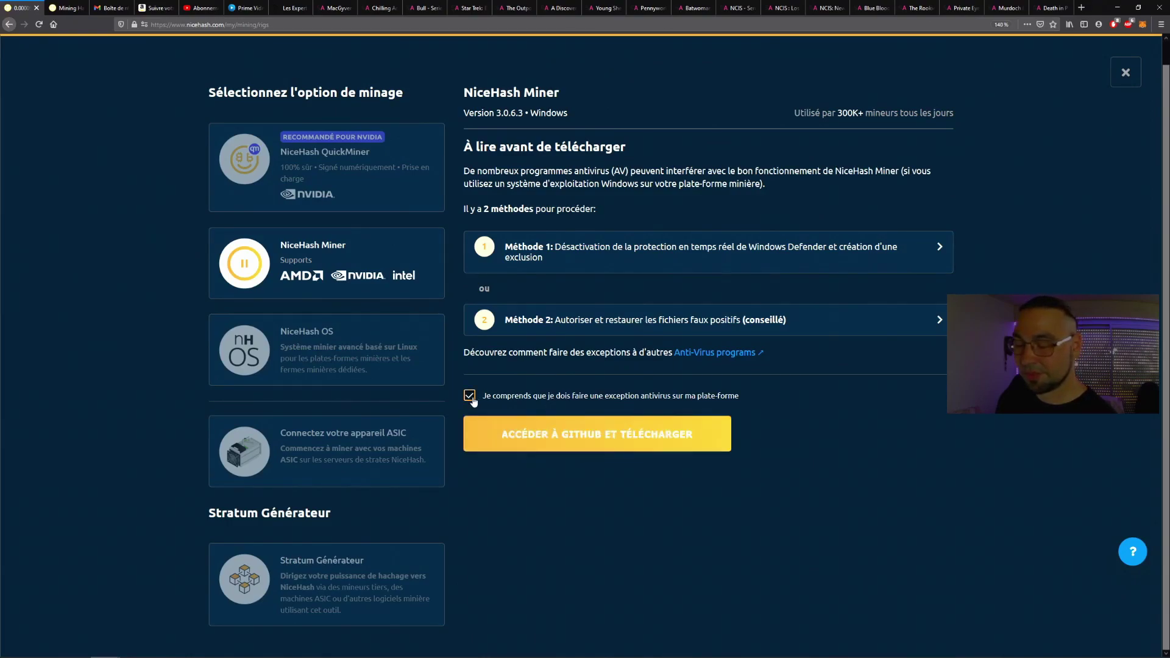
click(549, 434)
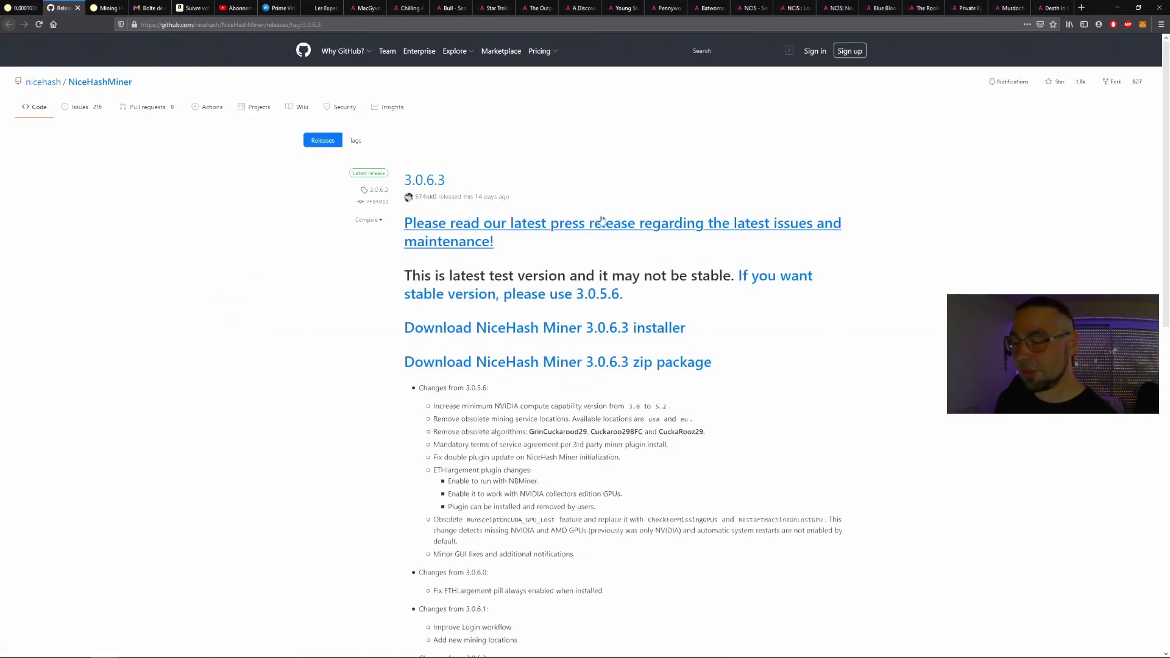
scroll(630, 152, down, 1)
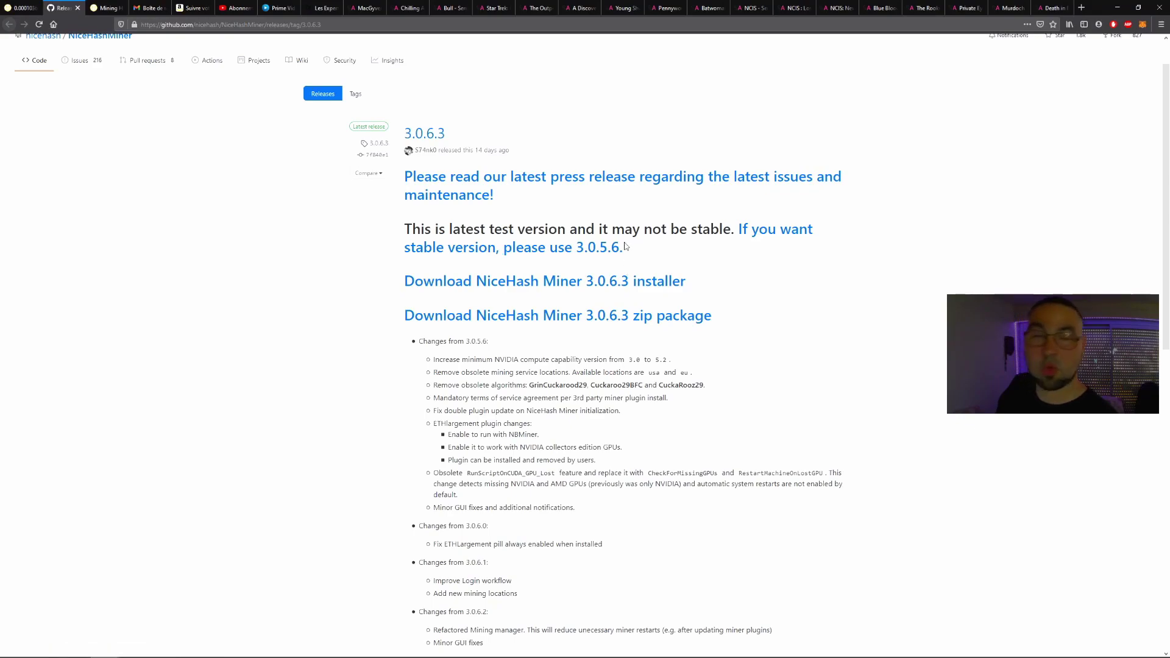
click(632, 278)
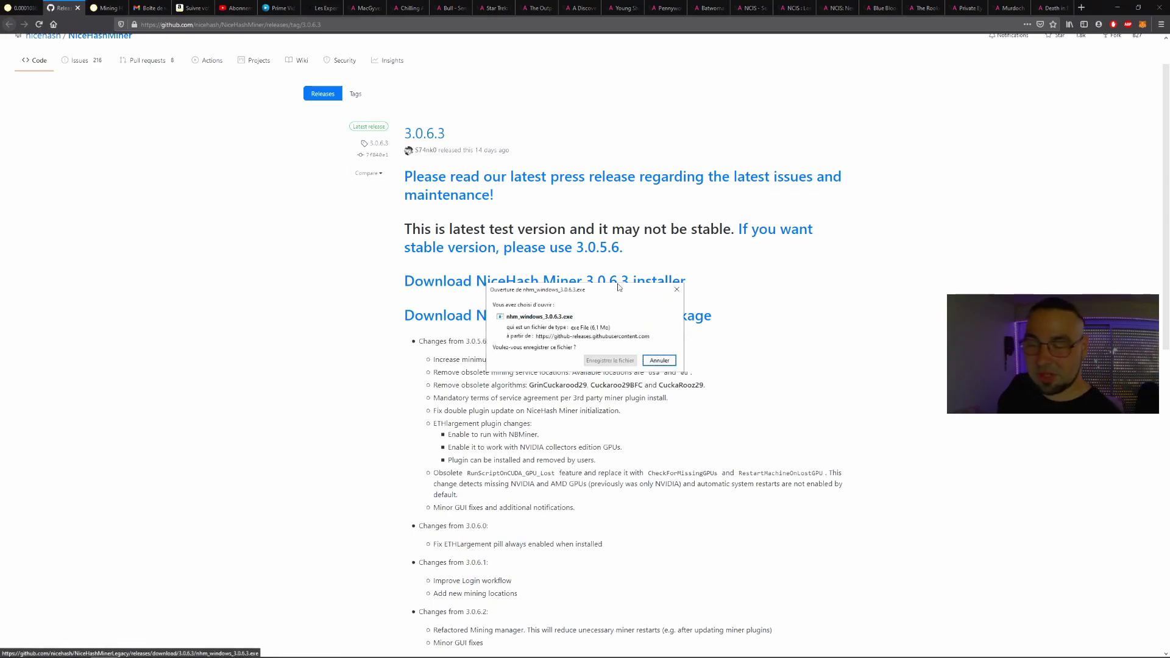
click(677, 295)
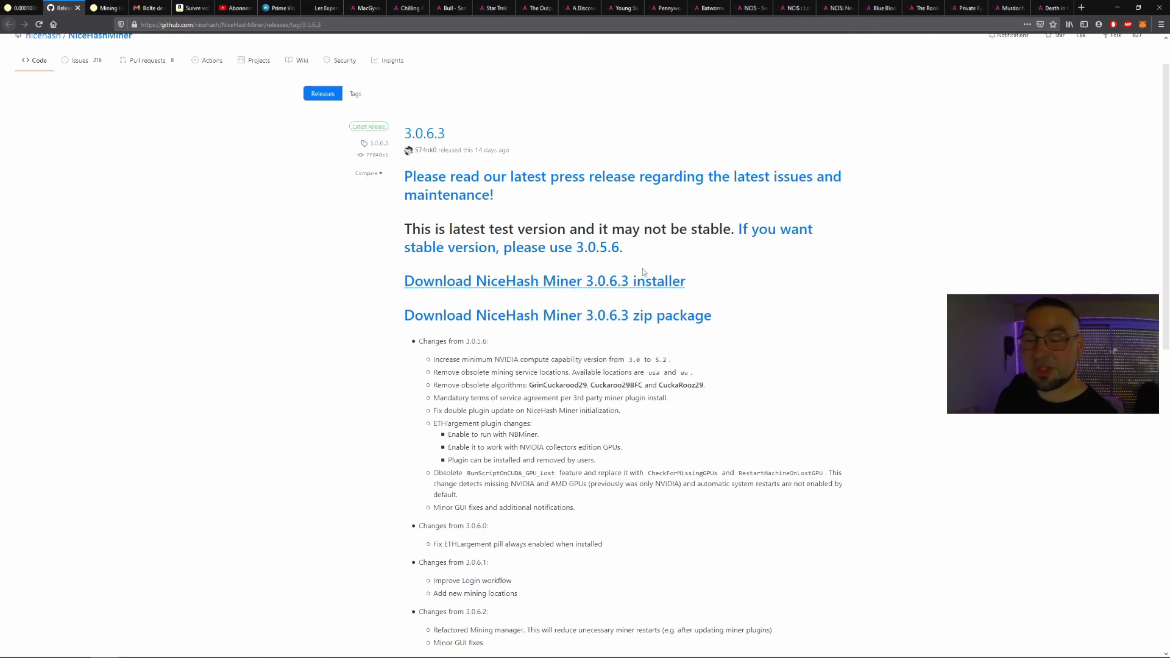
Clear the browser windows from the desktop and open the Téléchargements folder in File Explorer.
click(78, 8)
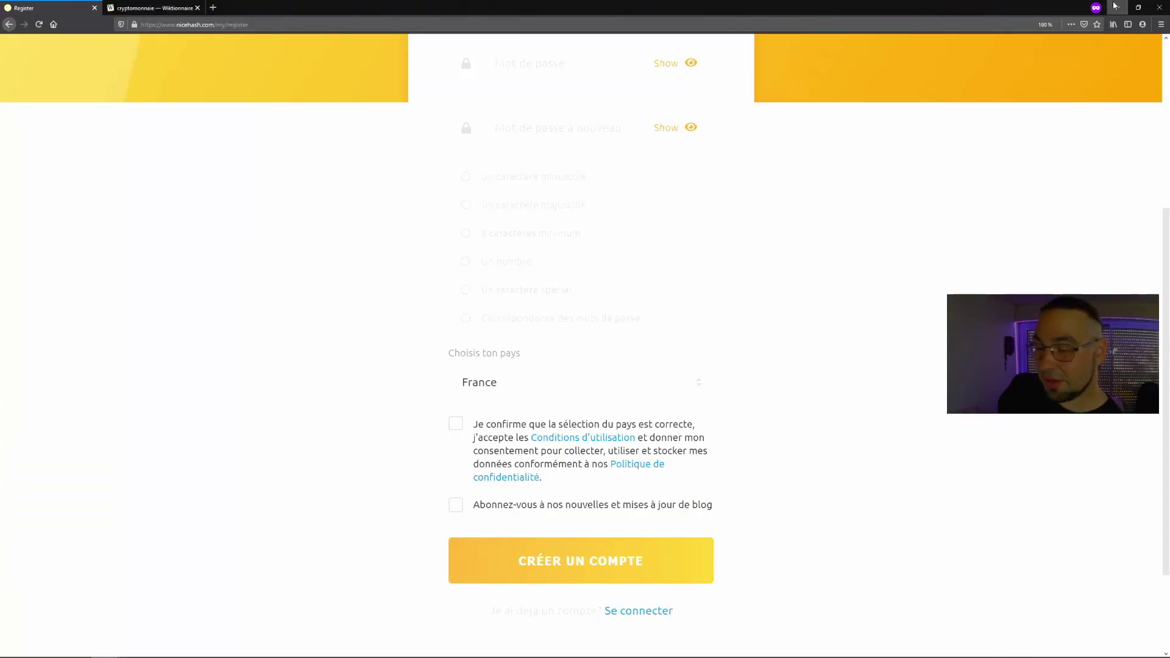
click(1116, 8)
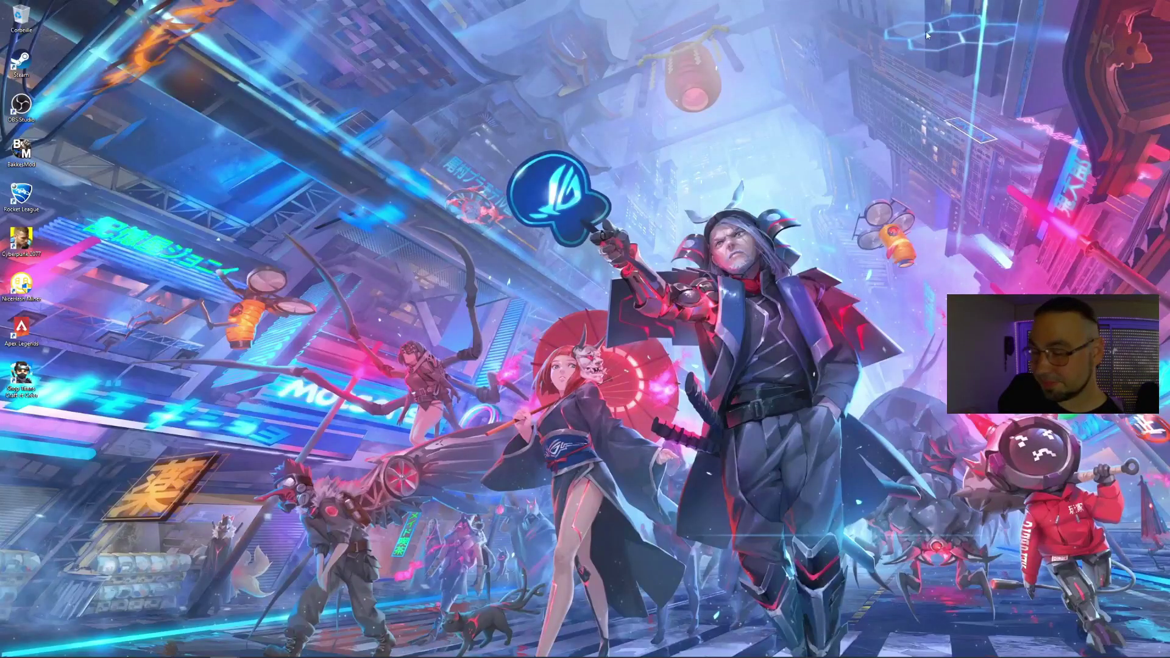
key(alt+Tab)
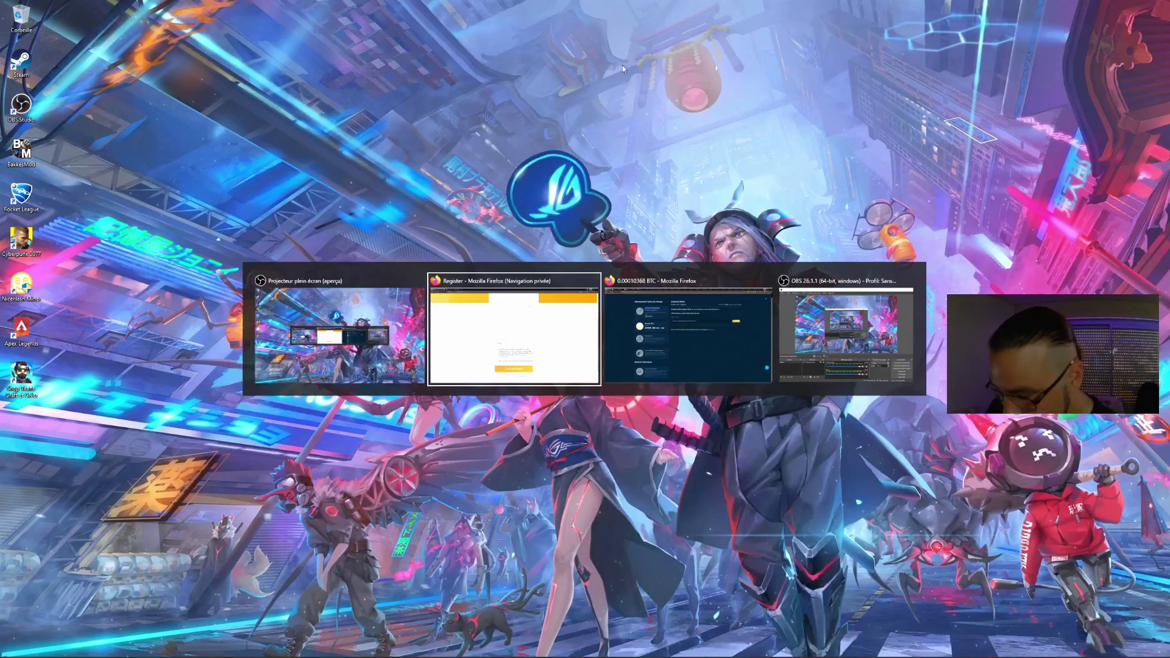
key(Escape)
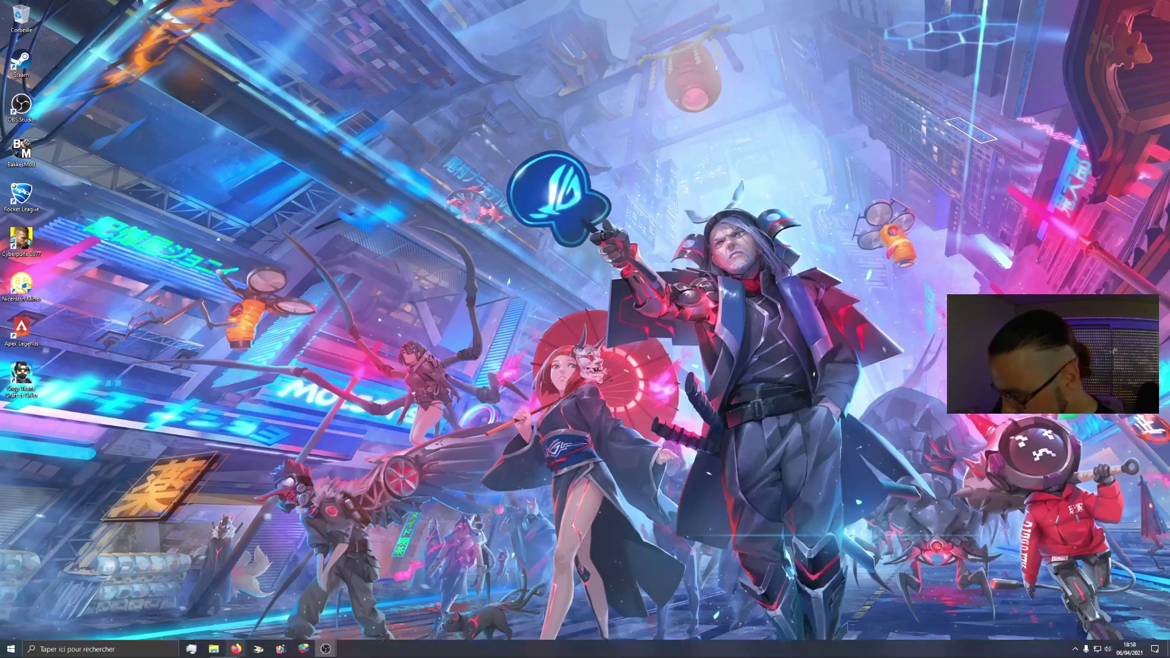
click(216, 649)
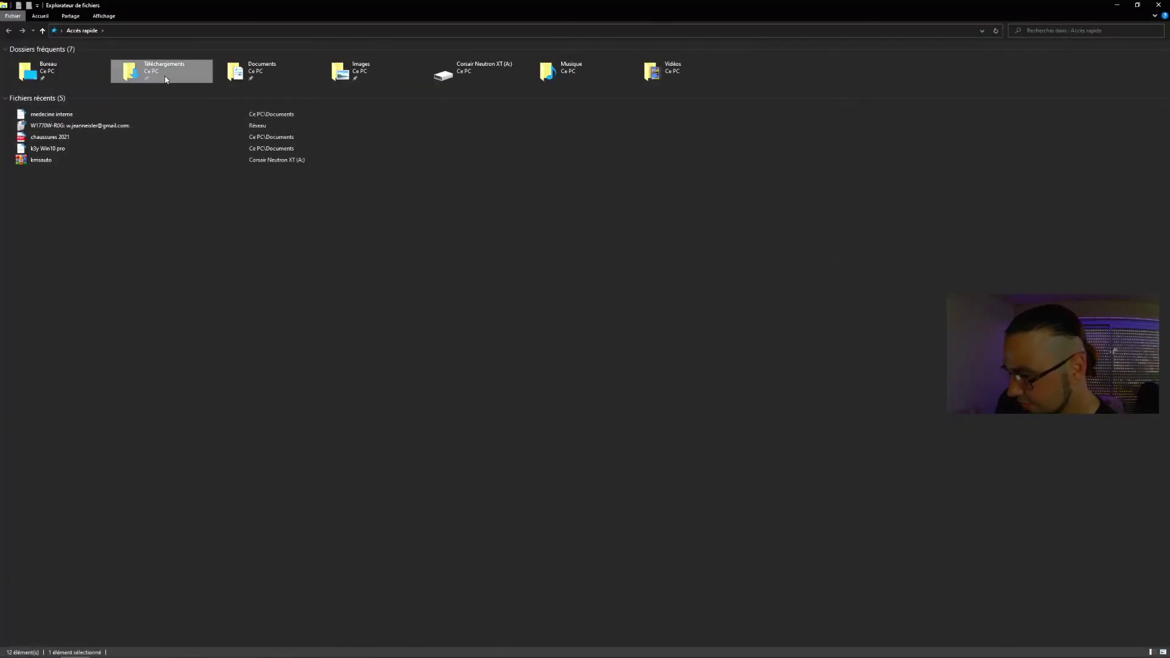
double_click(166, 77)
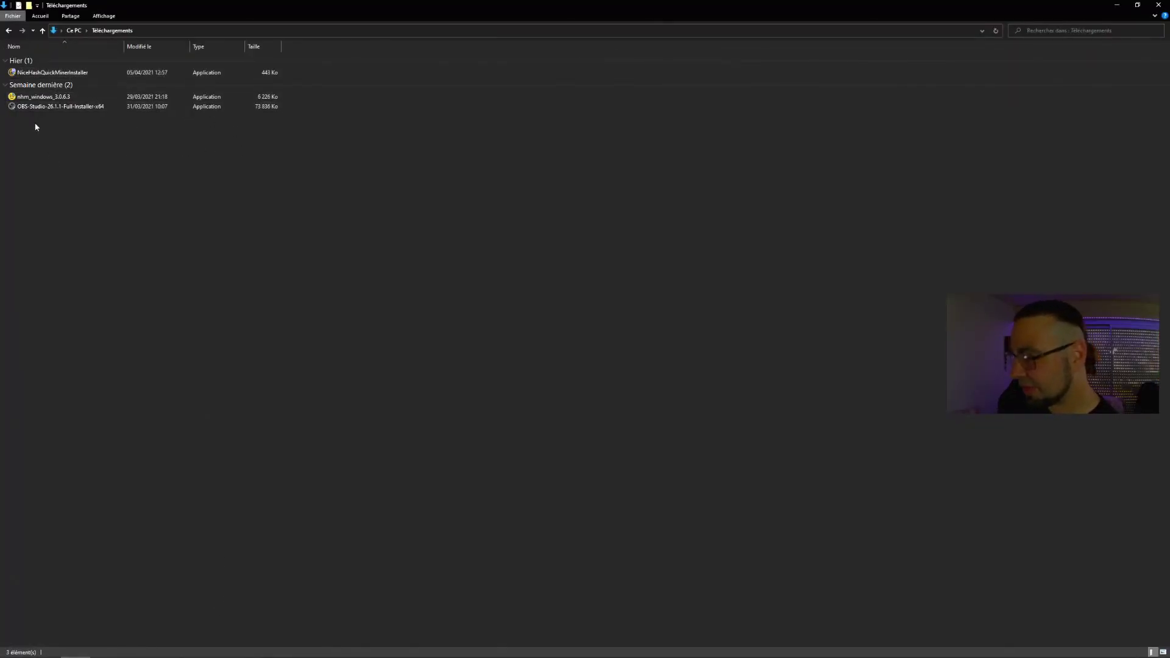
Run NiceHashQuickMinerInstaller and install the STABLE version in the default folder, with a desktop shortcut and launch after installation.
double_click(81, 74)
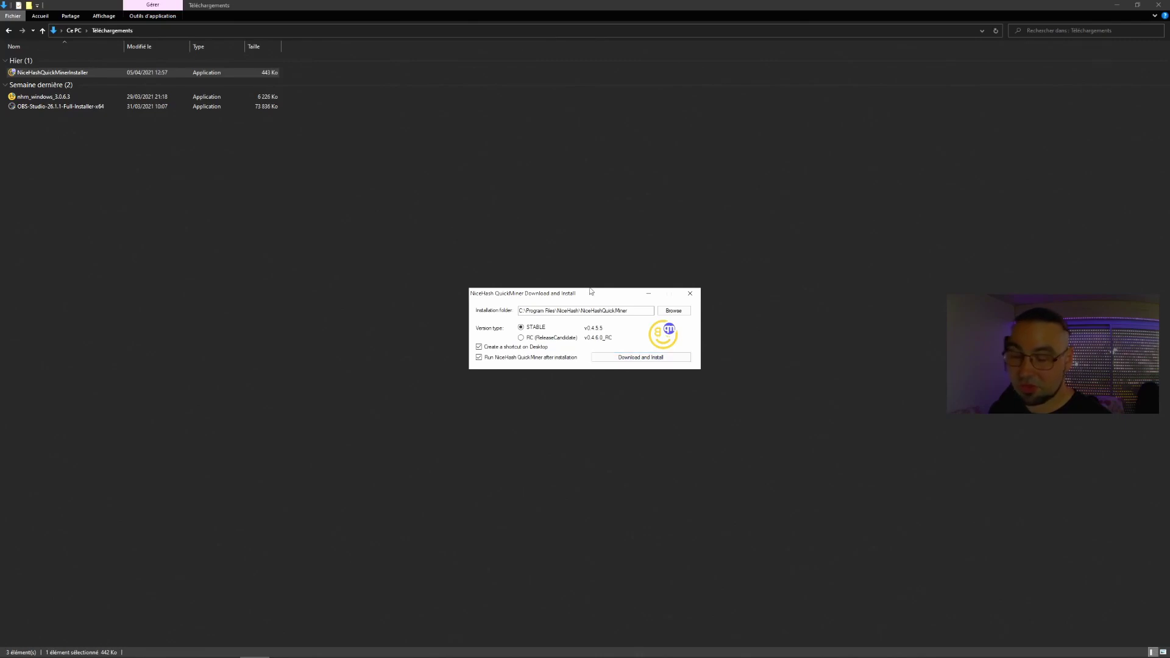
click(675, 359)
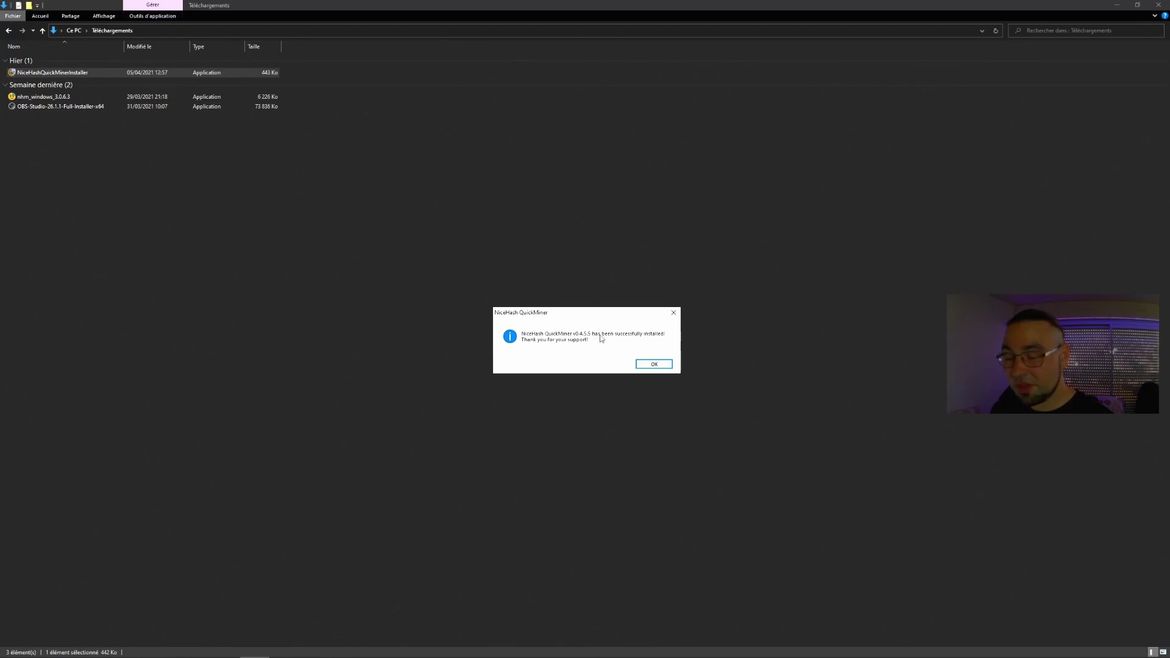
click(648, 365)
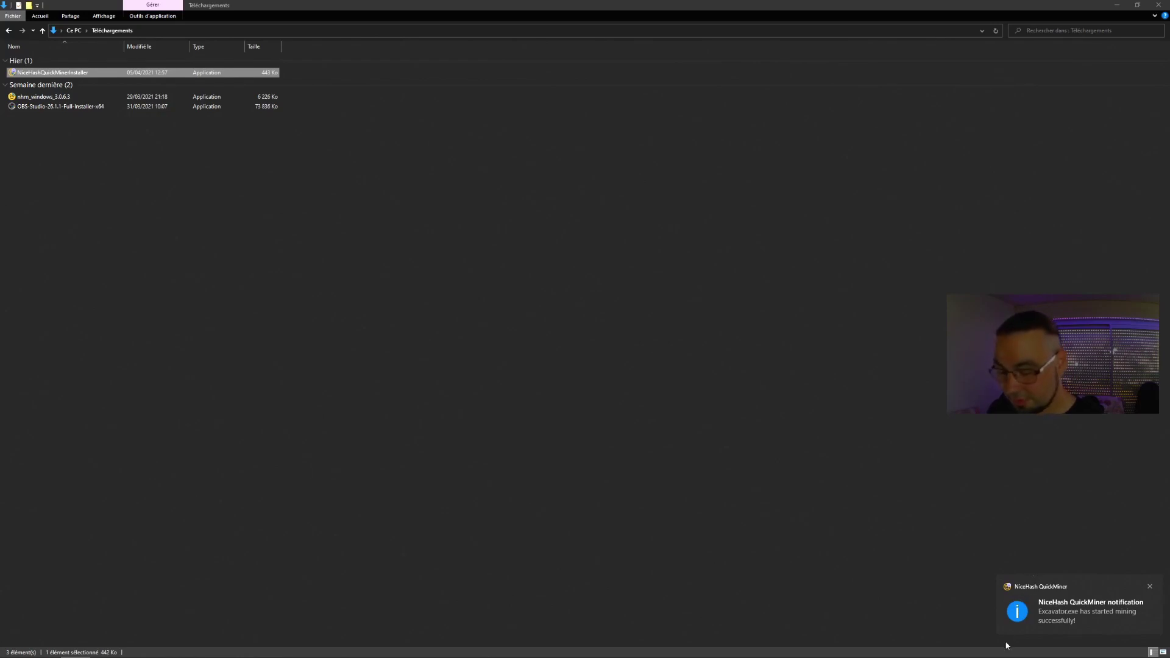
Decline the update to QuickMiner v0.4.6.0_RC and bring up the Excavator mining console.
click(1119, 6)
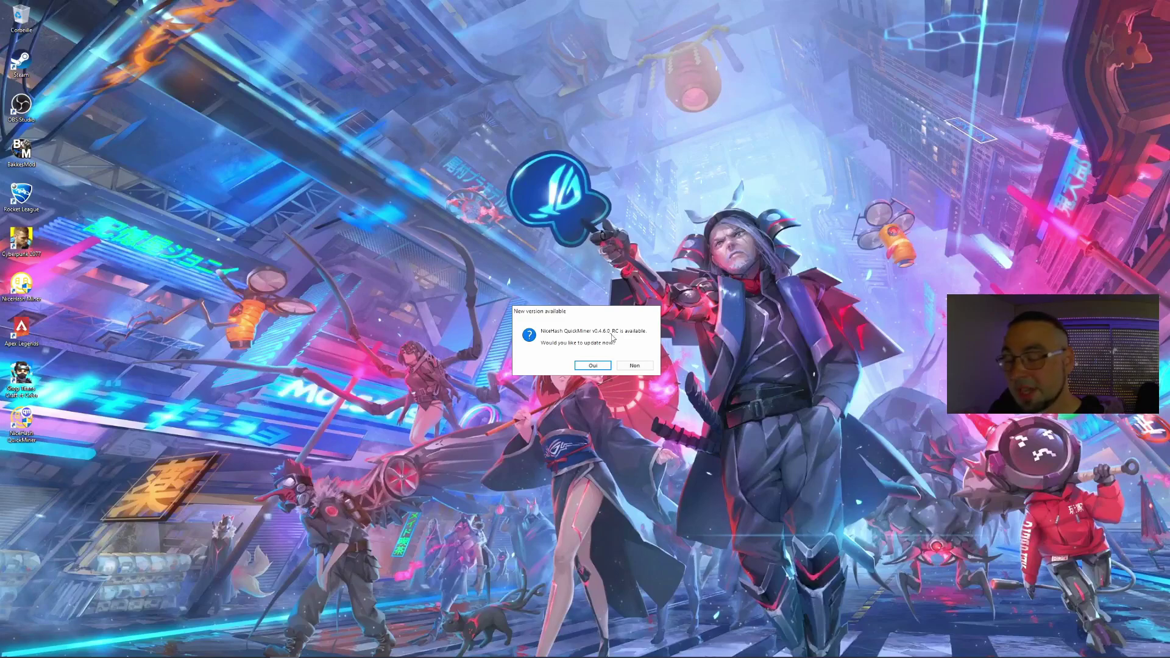
click(634, 366)
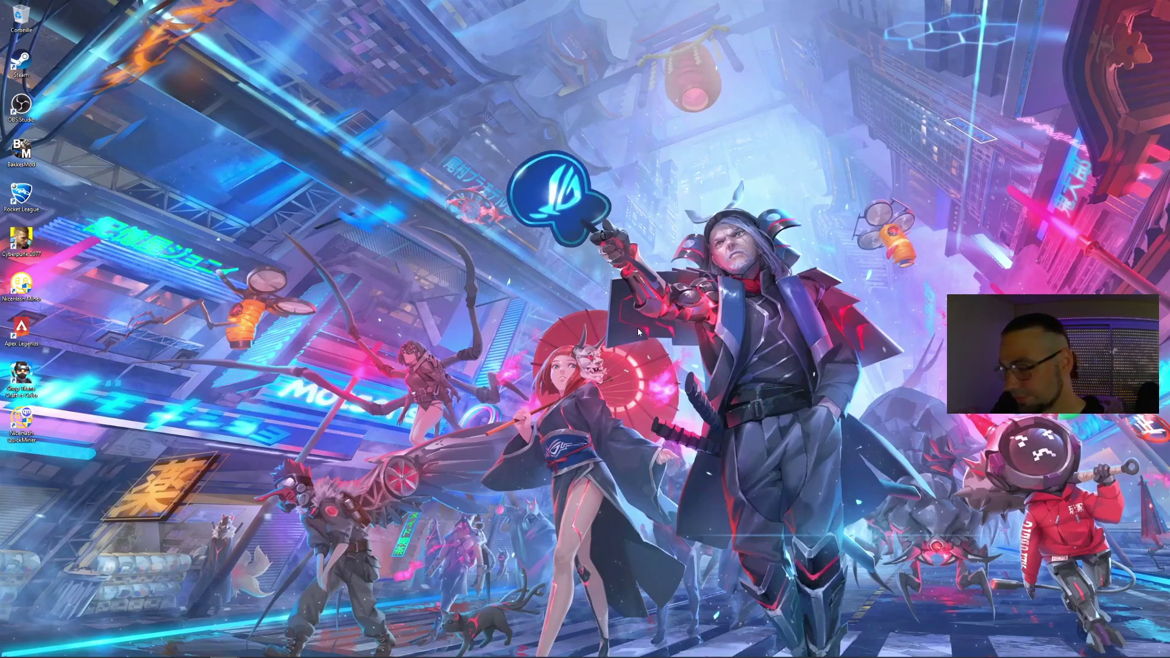
mouse_move(602, 654)
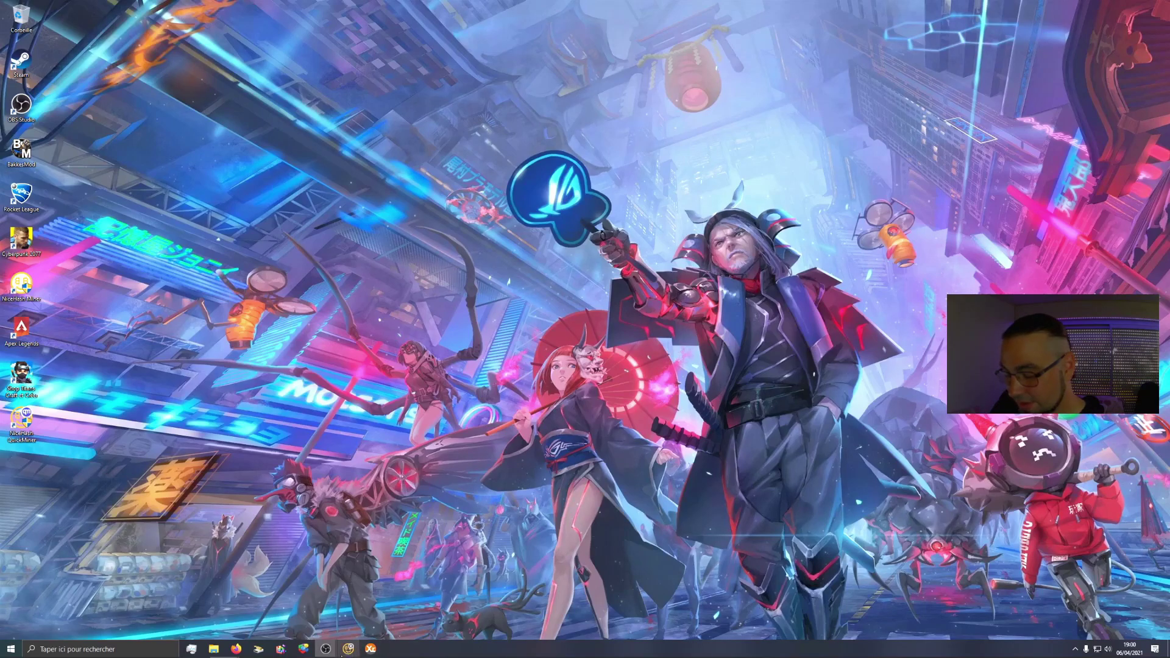
click(369, 649)
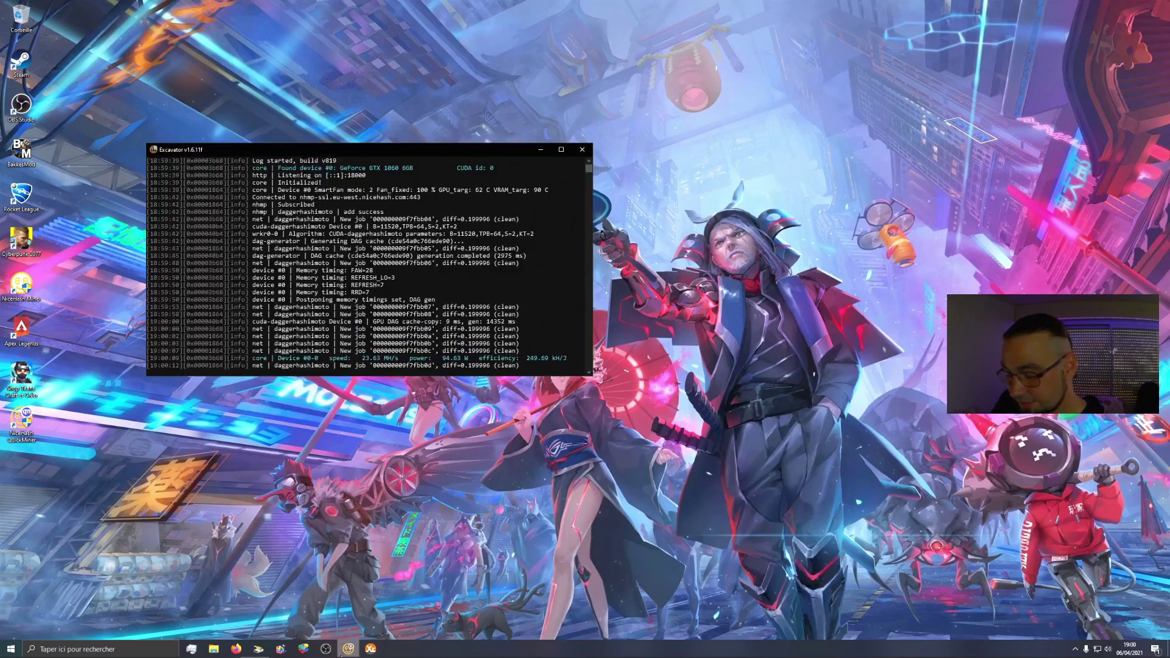
Bring up the XMRig console and arrange it and the Excavator console side by side so both mining logs are readable.
click(372, 650)
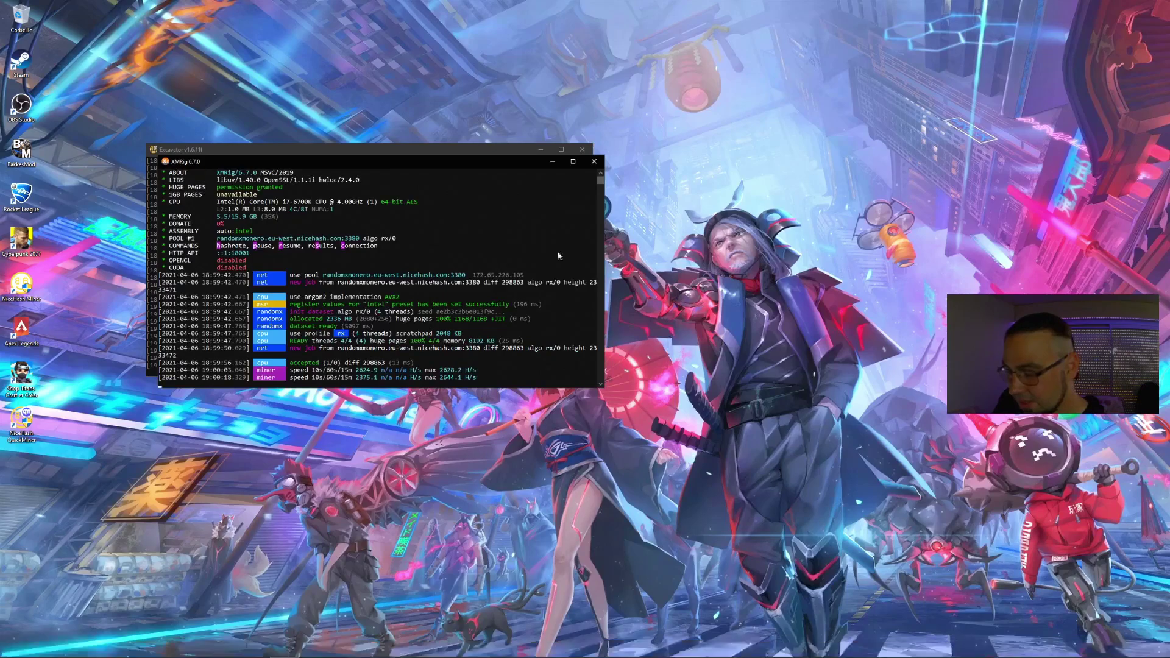
drag(462, 149, 965, 82)
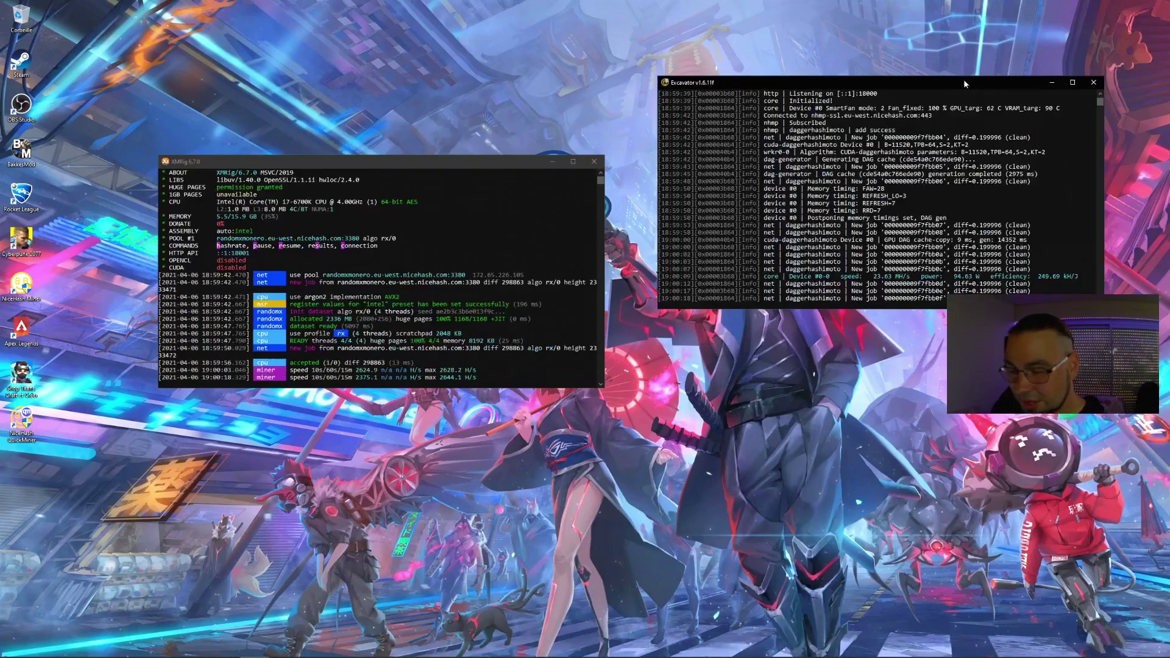
drag(371, 169, 401, 54)
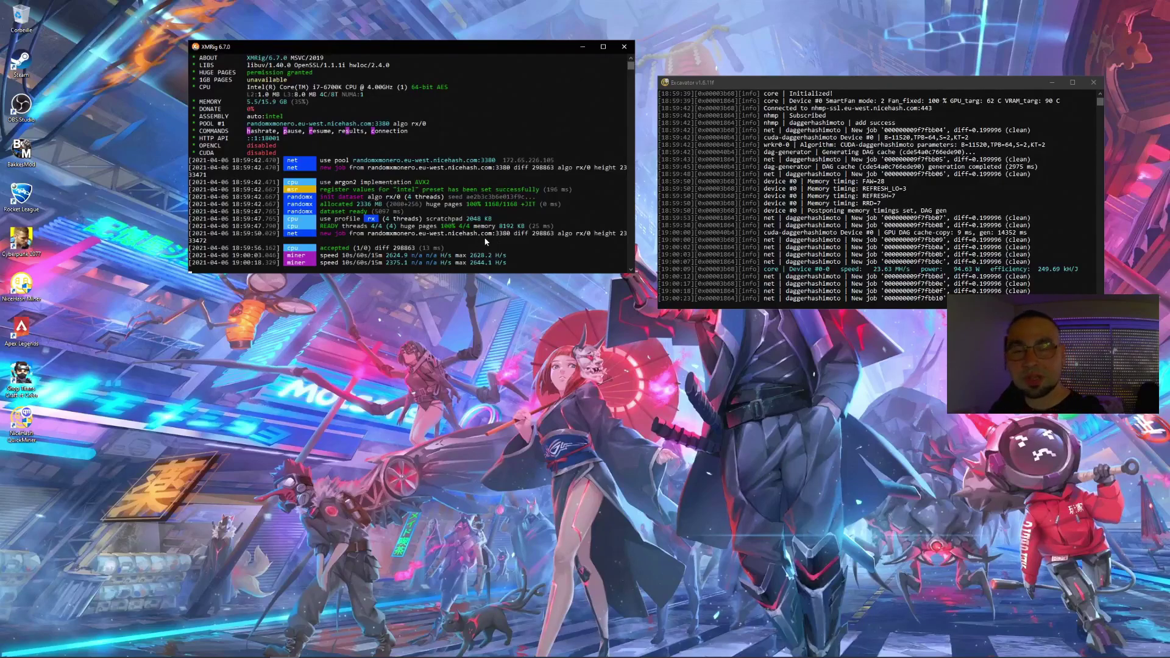
Switch to the Firefox window with the NiceHash Miner page, highlight the mining address and copy it.
key(alt+Tab)
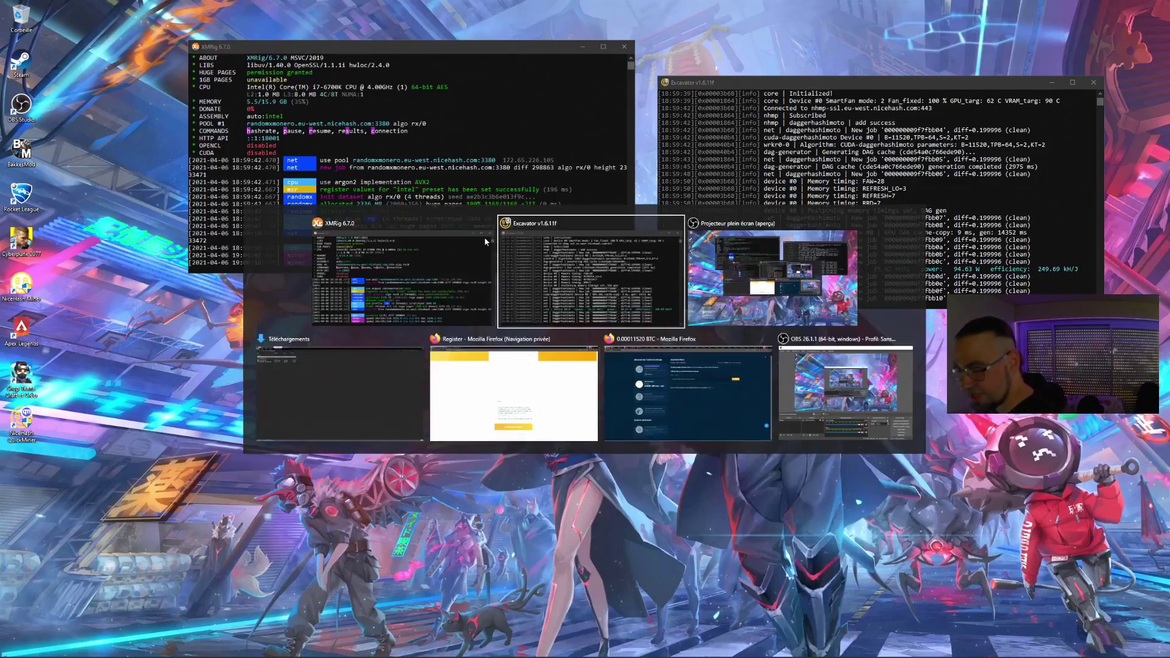
key(alt+Tab)
key(alt+Tab)
key(alt+Tab)
key(alt+Tab)
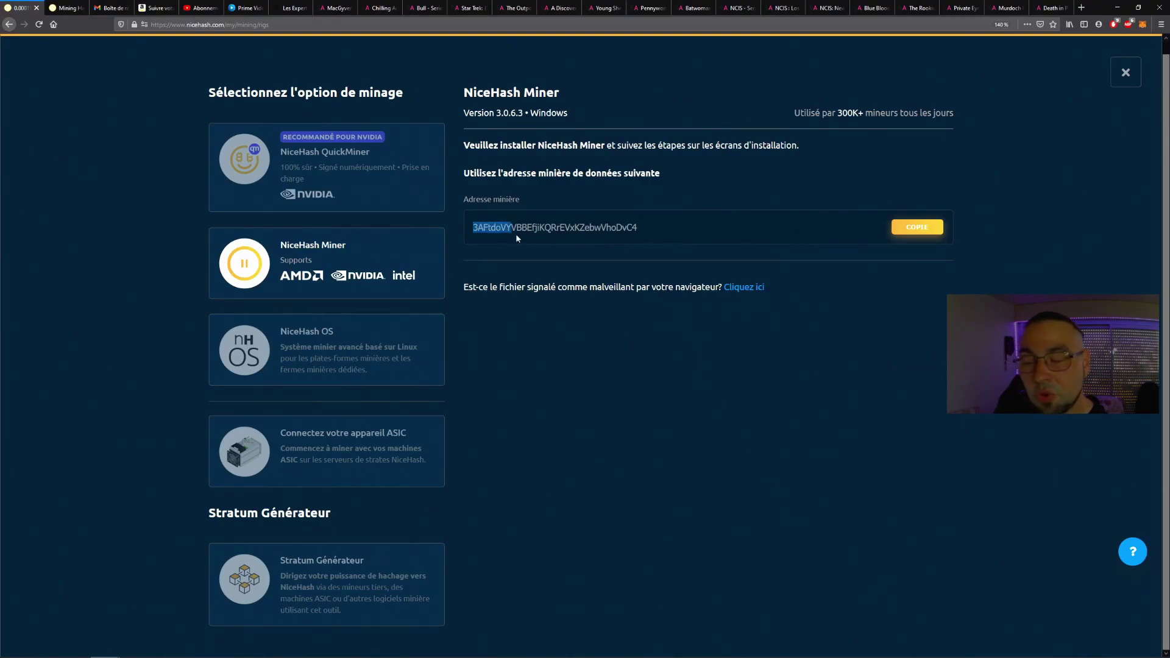
drag(516, 236, 661, 240)
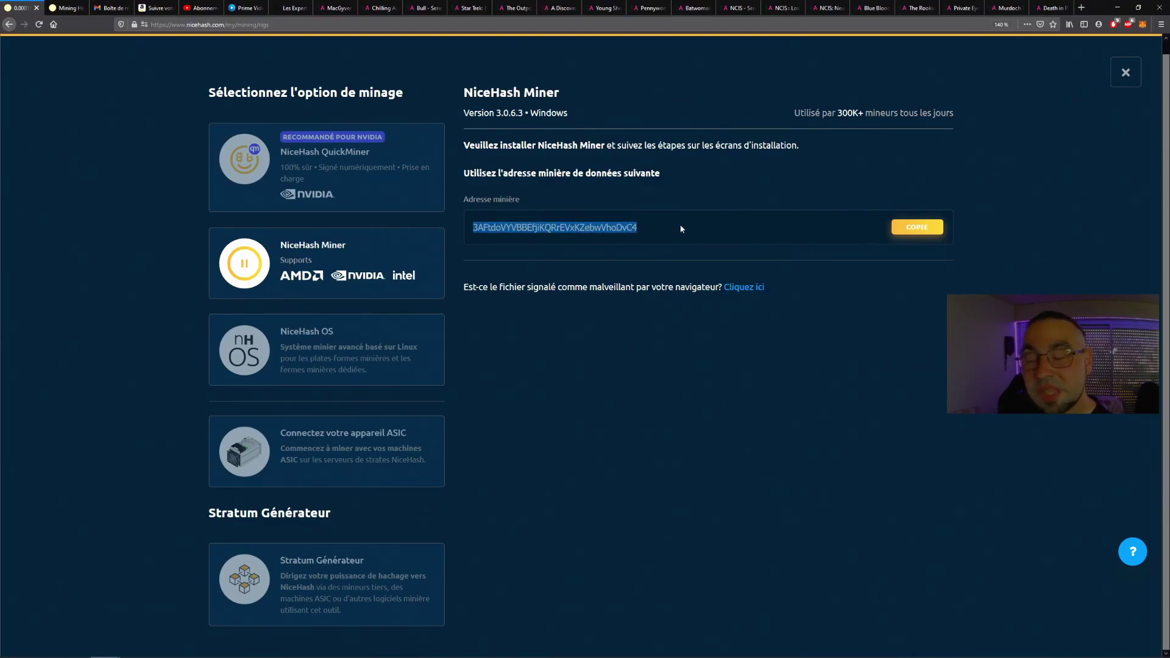
click(681, 229)
double_click(655, 221)
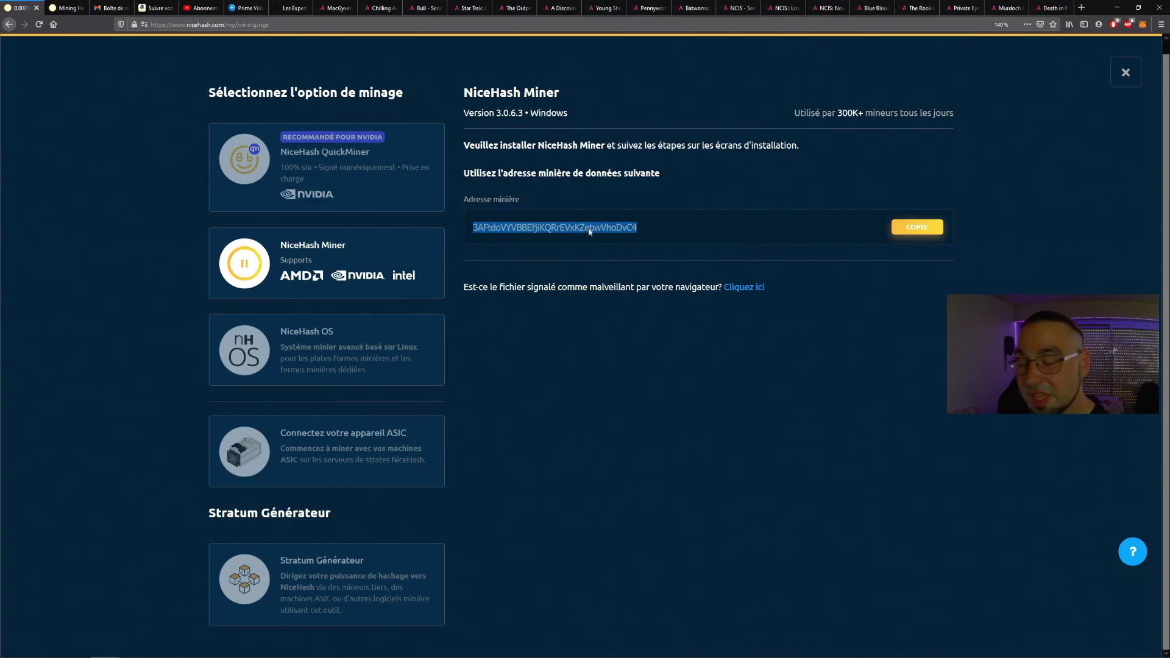
click(638, 228)
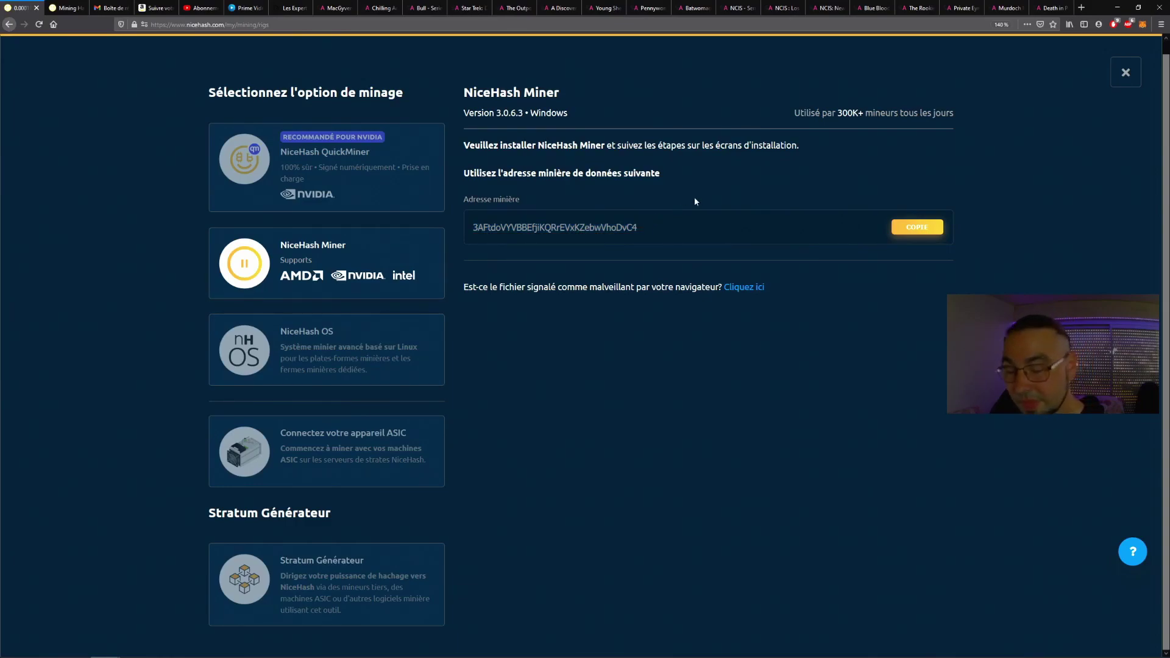
click(930, 232)
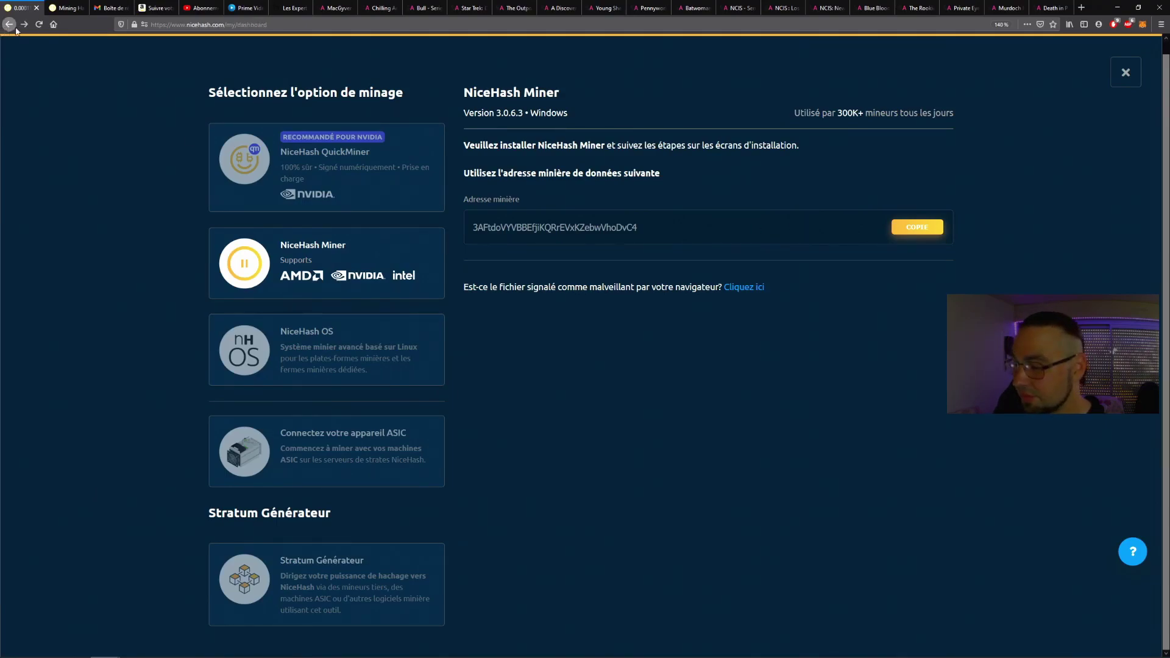
Return to the NiceHash dashboard, open the rig manager and check the rigs' profitability in BTC and in euros.
click(8, 24)
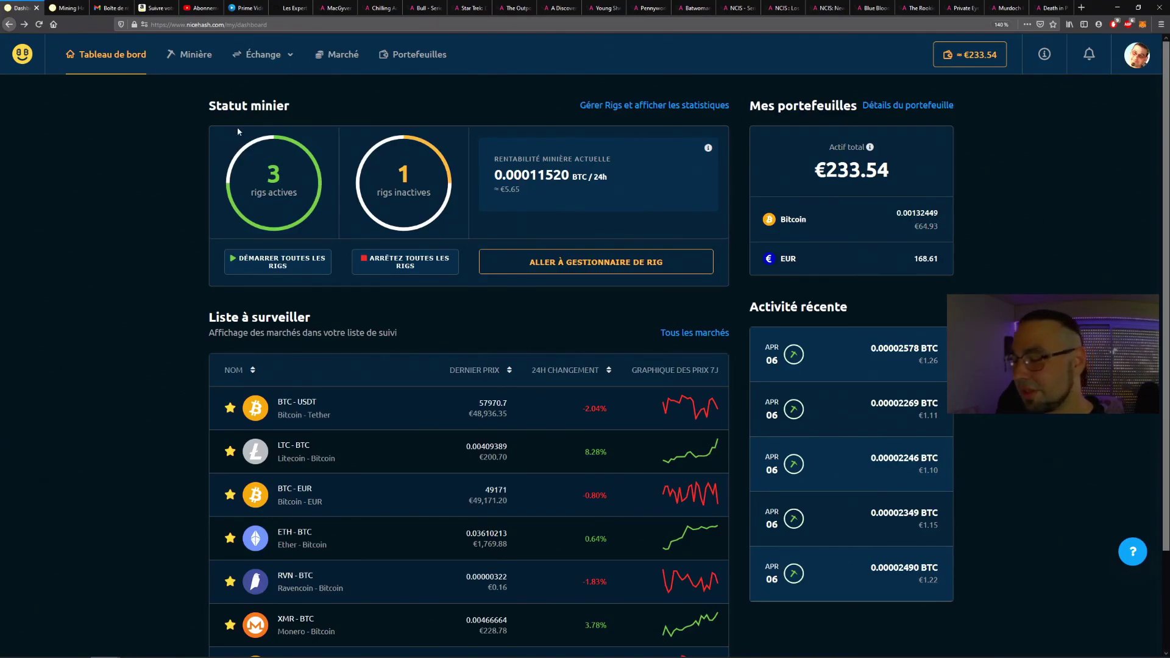
click(188, 59)
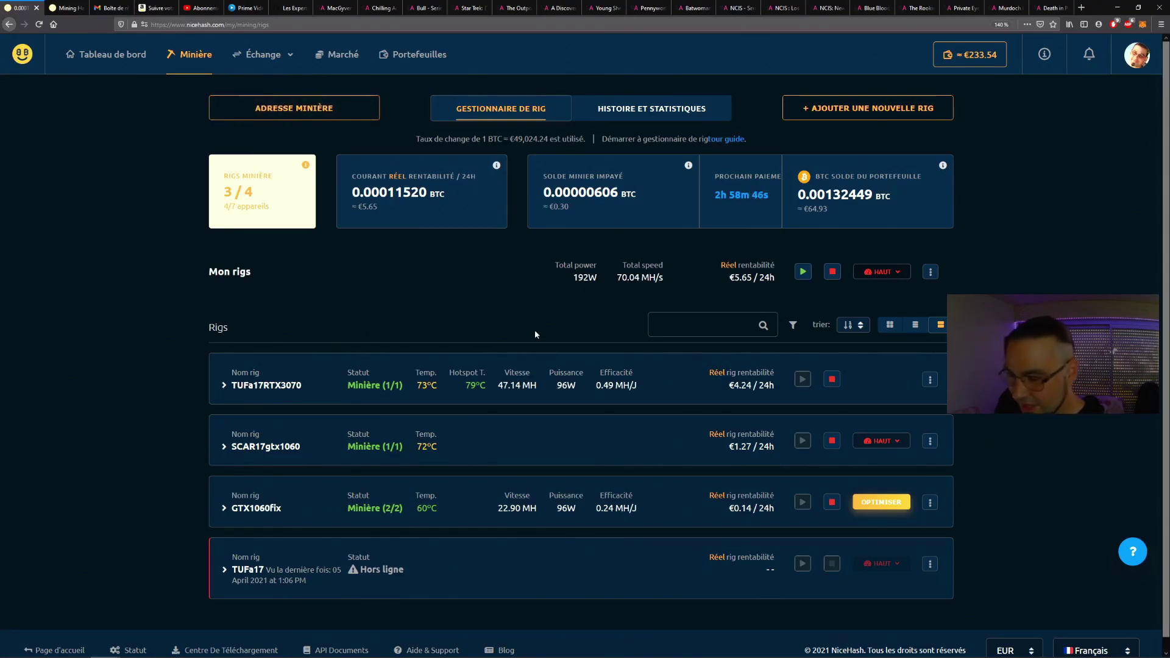
scroll(536, 310, down, 1)
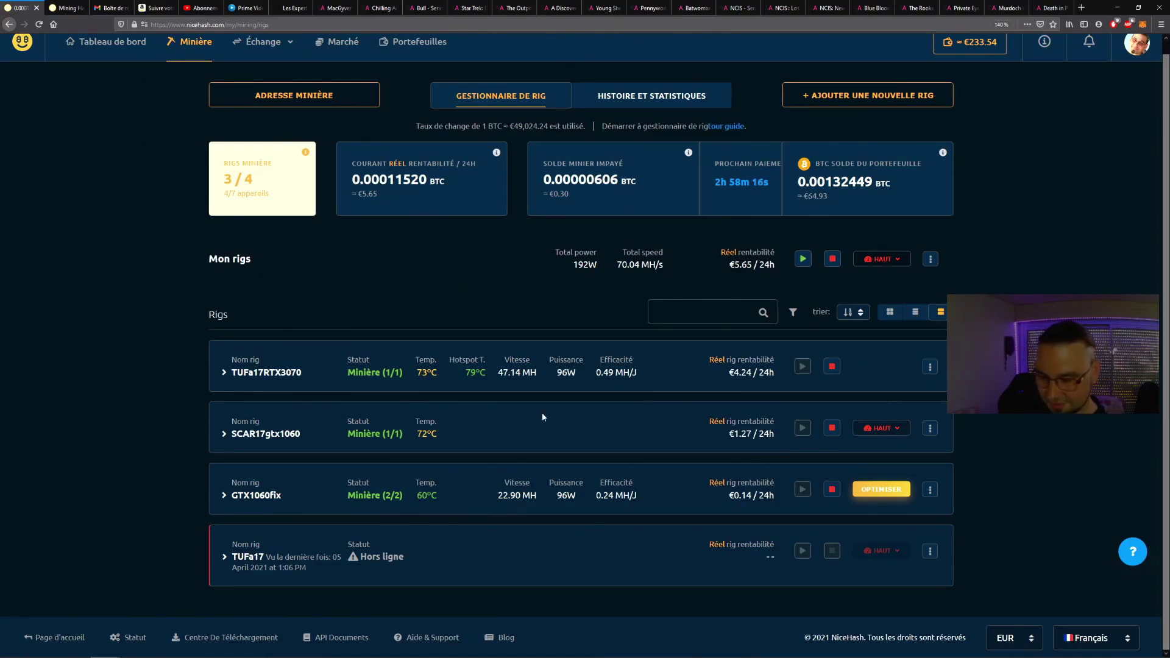
click(737, 434)
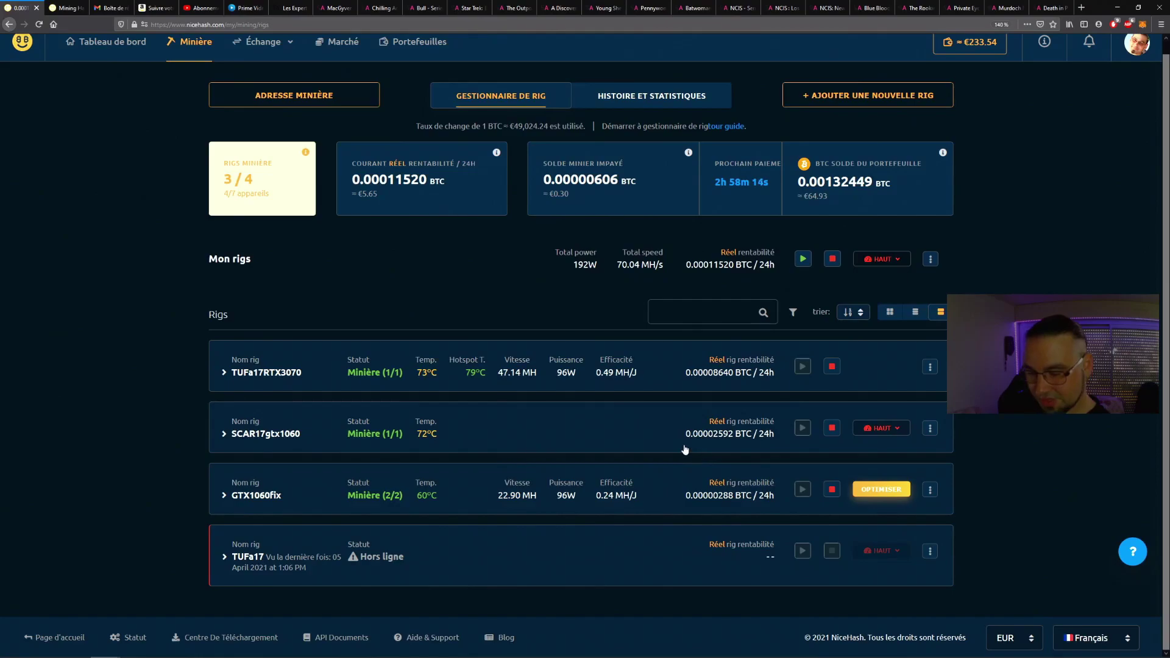
click(721, 435)
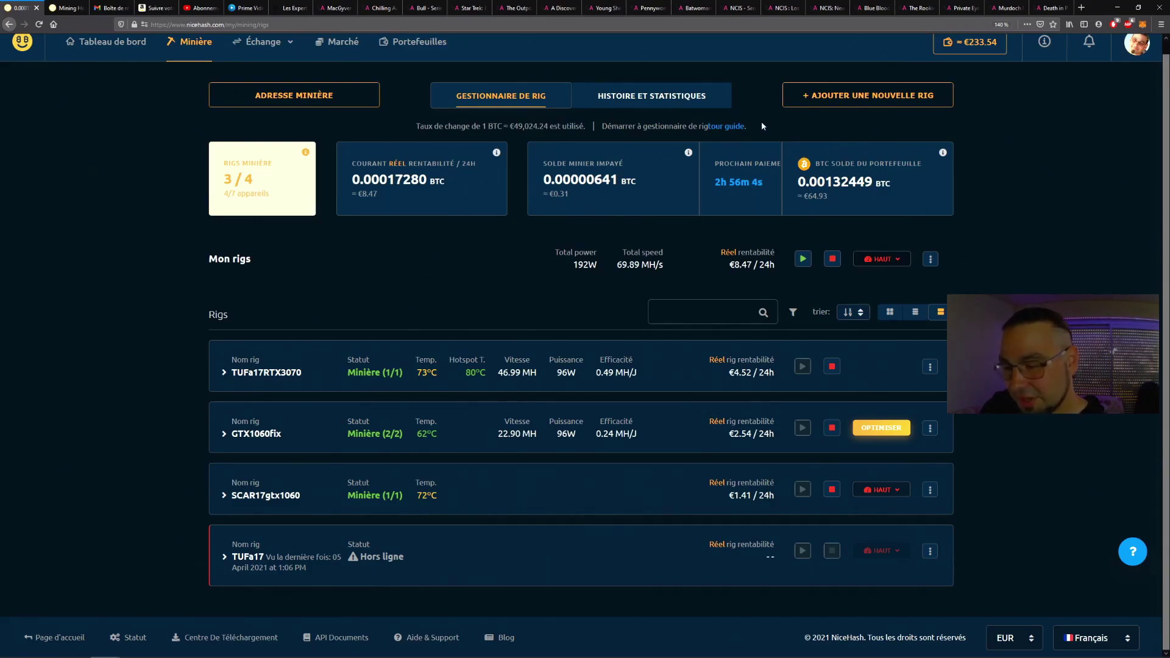
View the mining history and statistics, and check the available actions of the EUR wallet among the wallets.
click(681, 105)
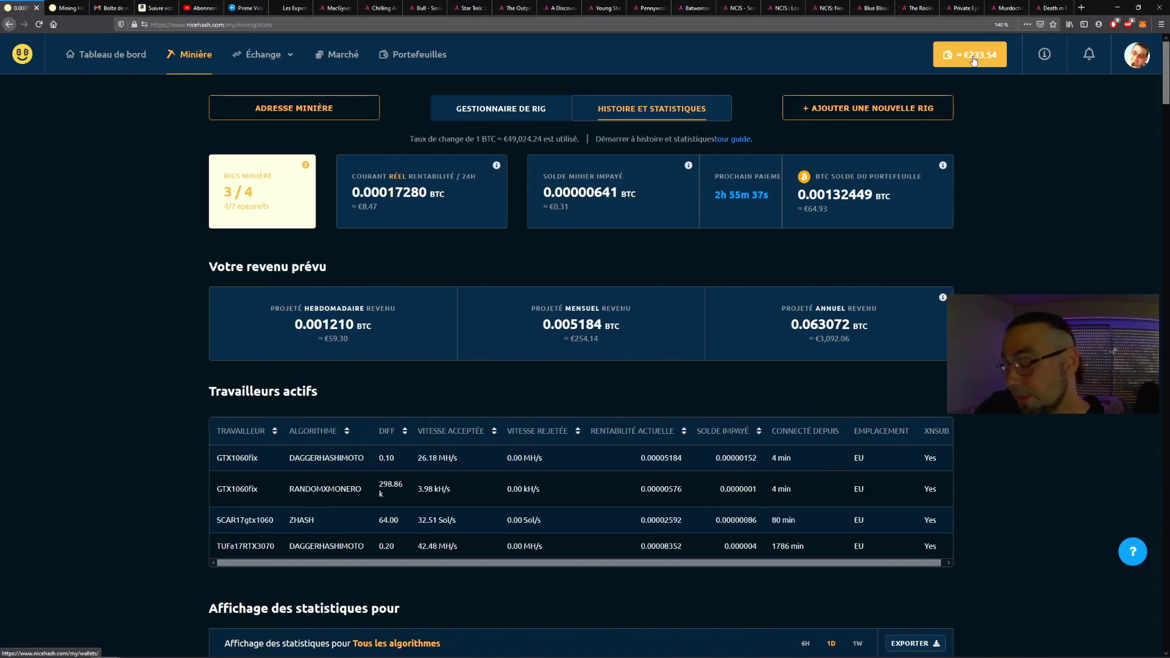
click(417, 61)
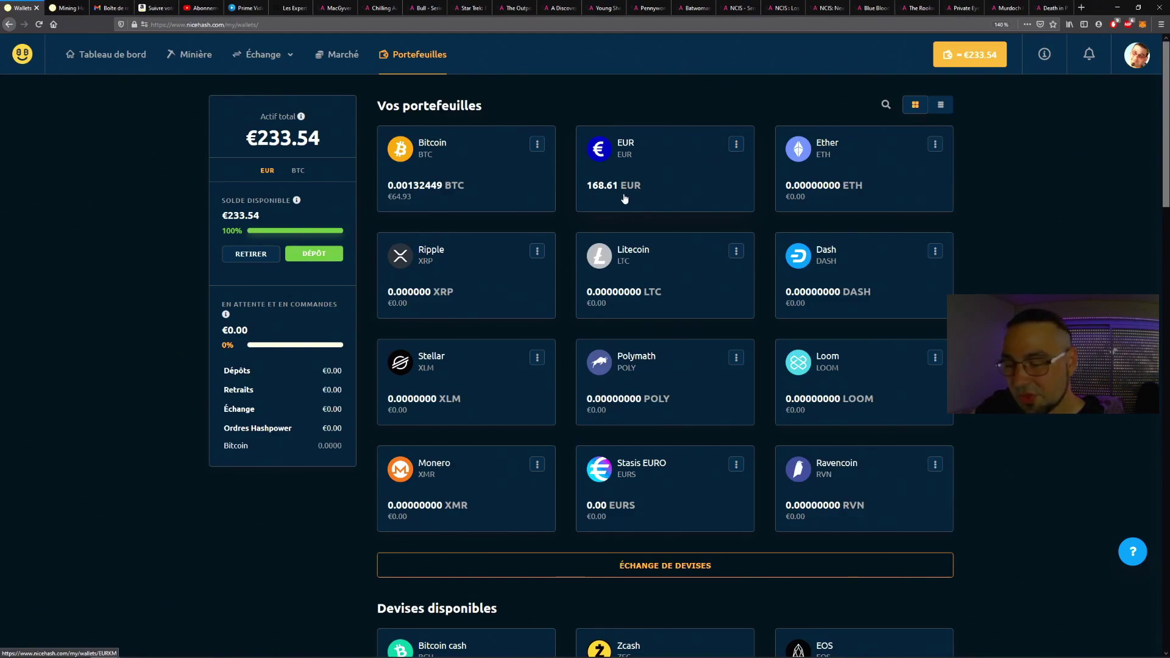
click(736, 145)
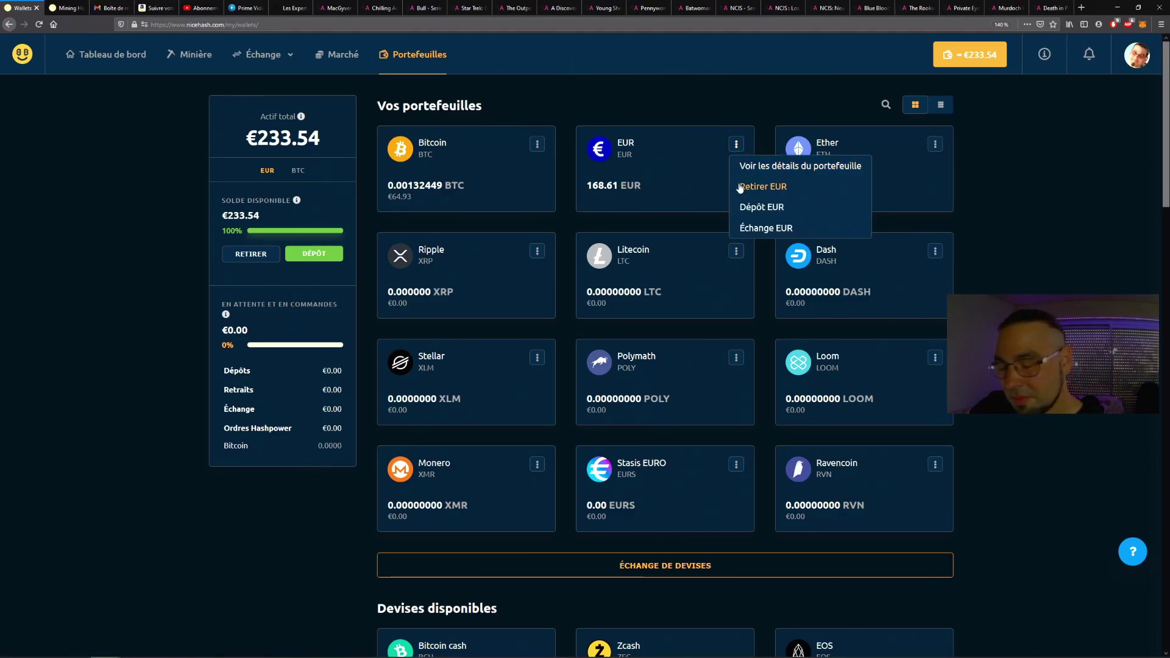
click(612, 97)
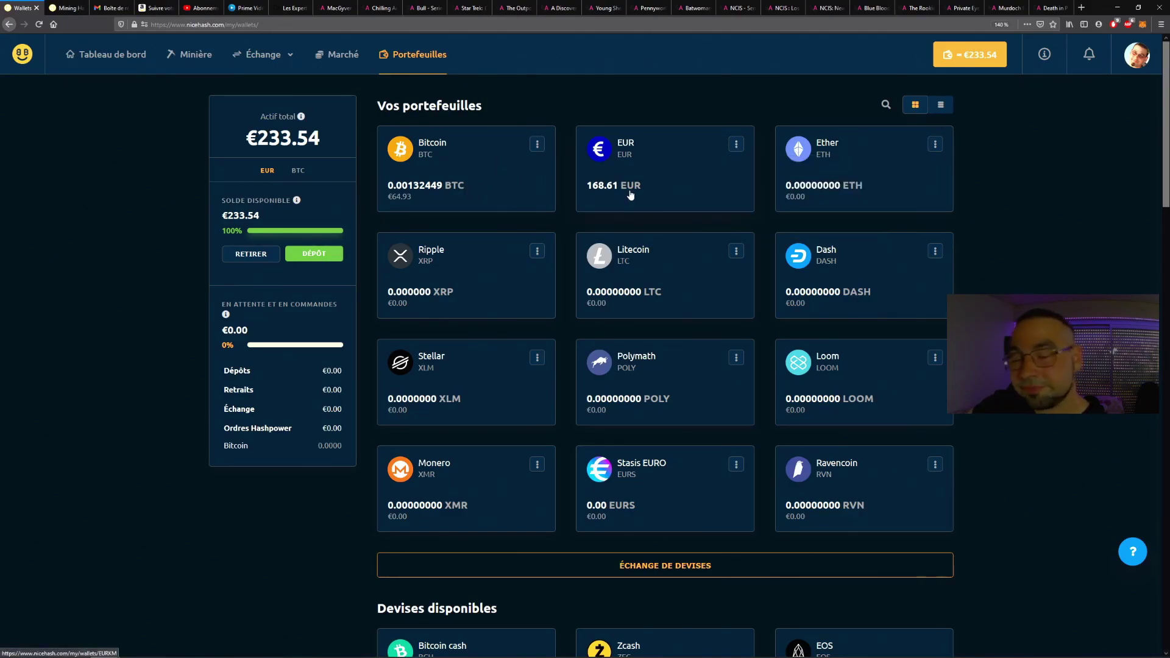
Open the currency exchange from Bitcoin to EUR and set the amount to spend to 75% of the balance.
click(262, 56)
click(285, 82)
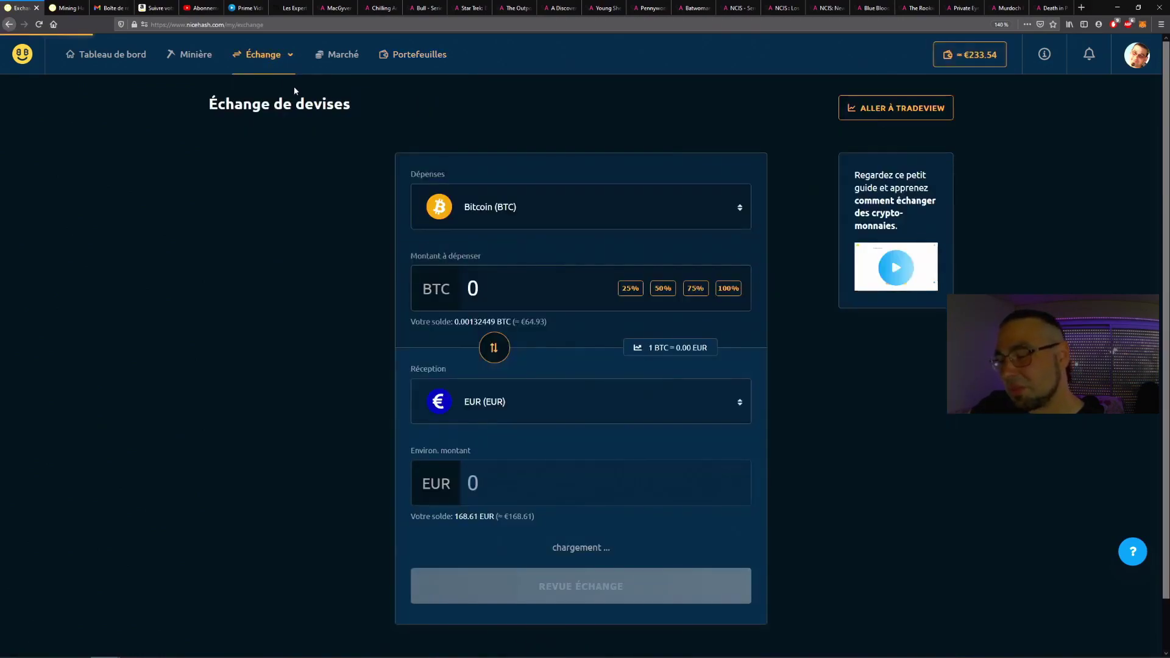
click(703, 289)
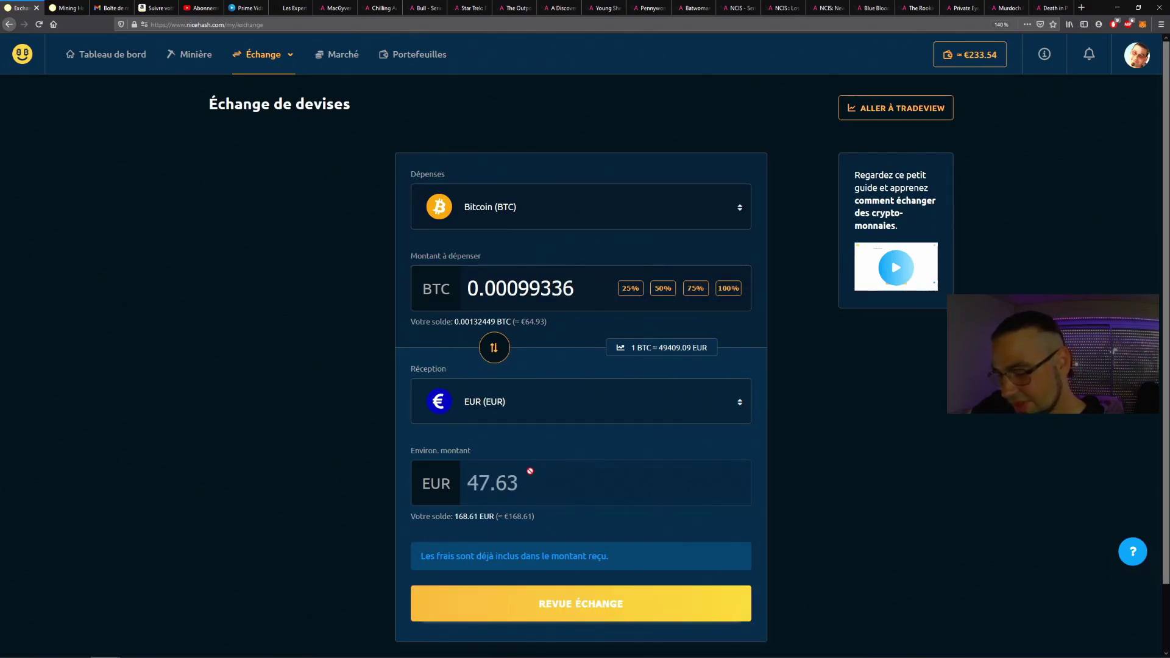
Set the amount to exchange to 0.0011 BTC and look over the form without submitting it.
click(578, 288)
drag(574, 289, 508, 285)
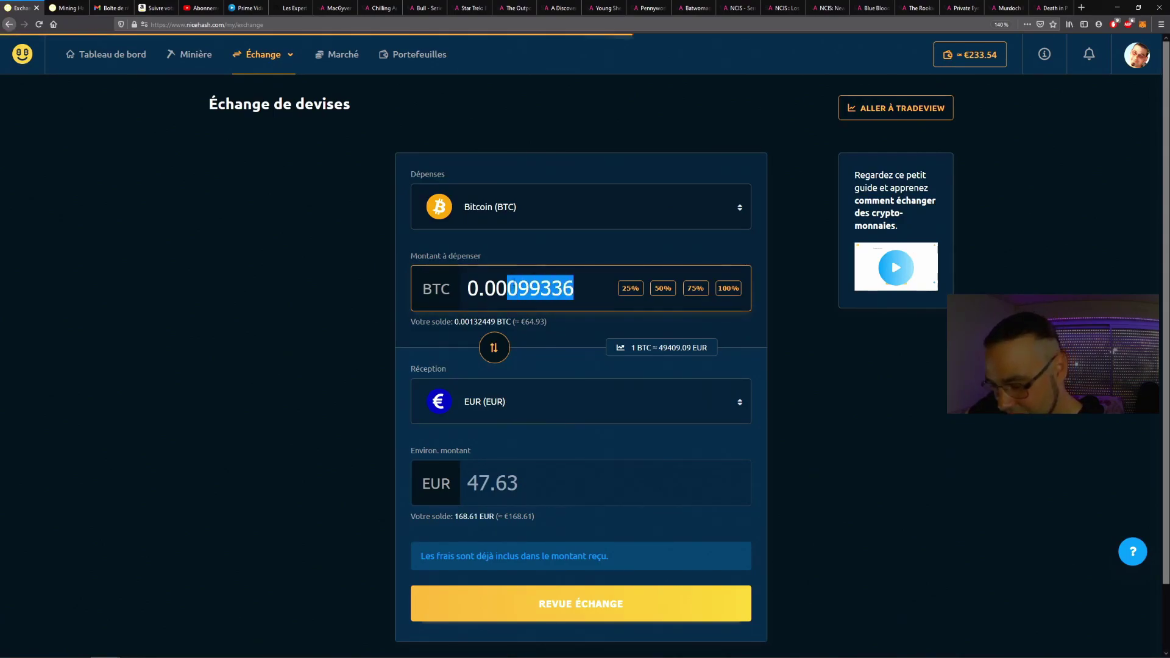
text(1)
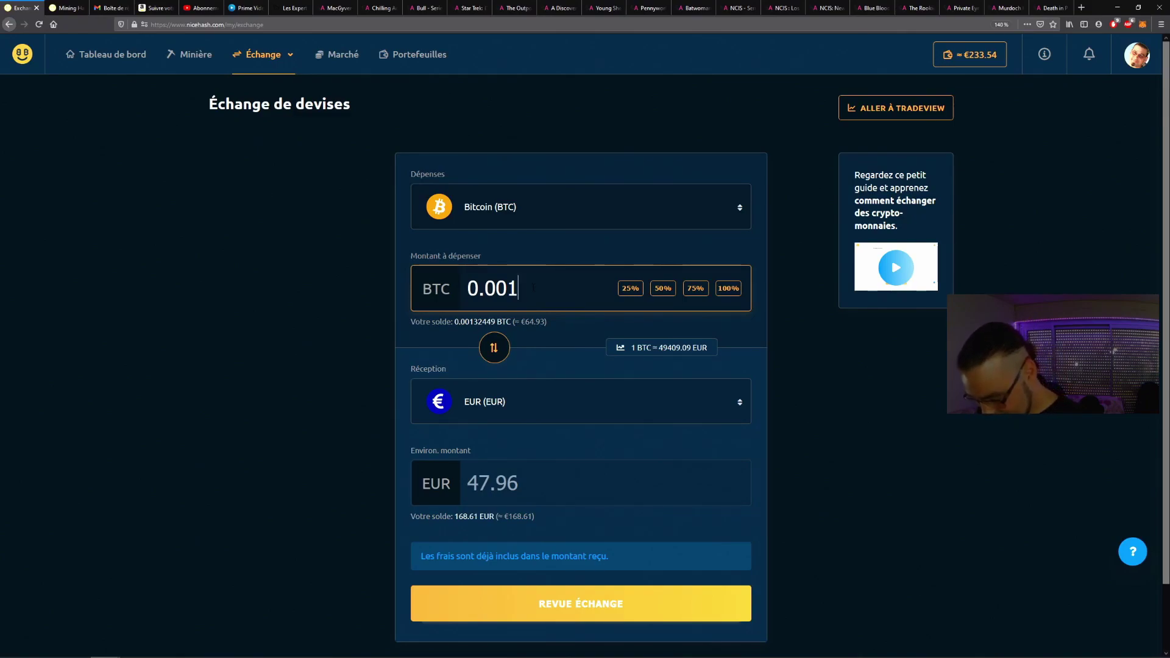
text(2)
key(BackSpace)
text(1)
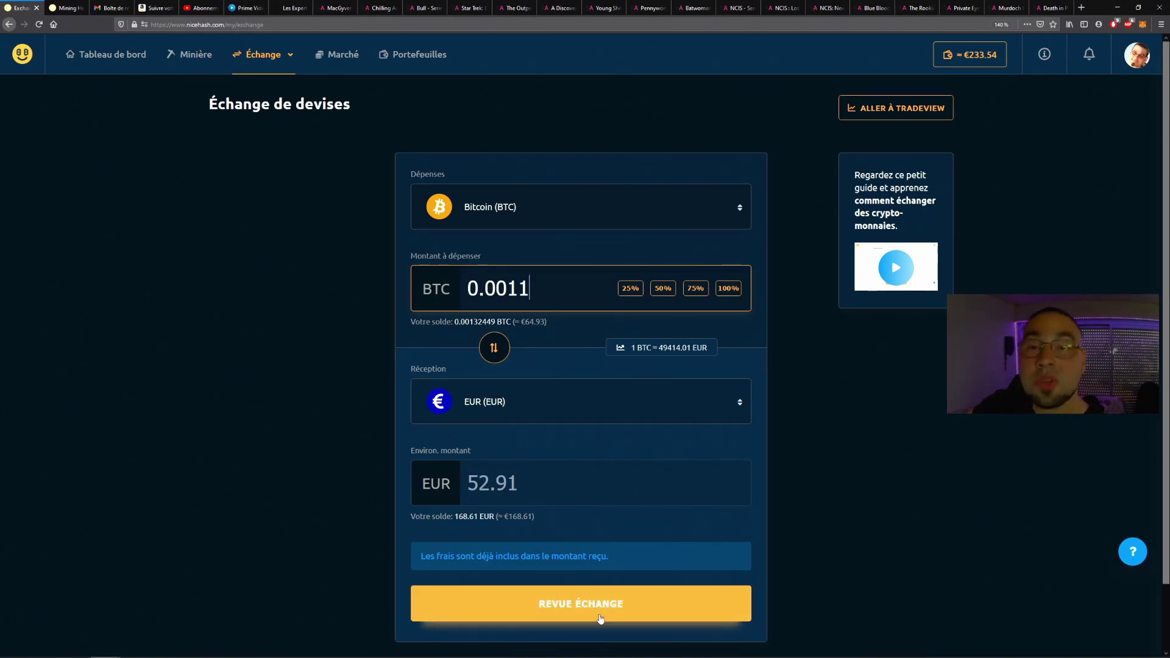
scroll(601, 619, down, 2)
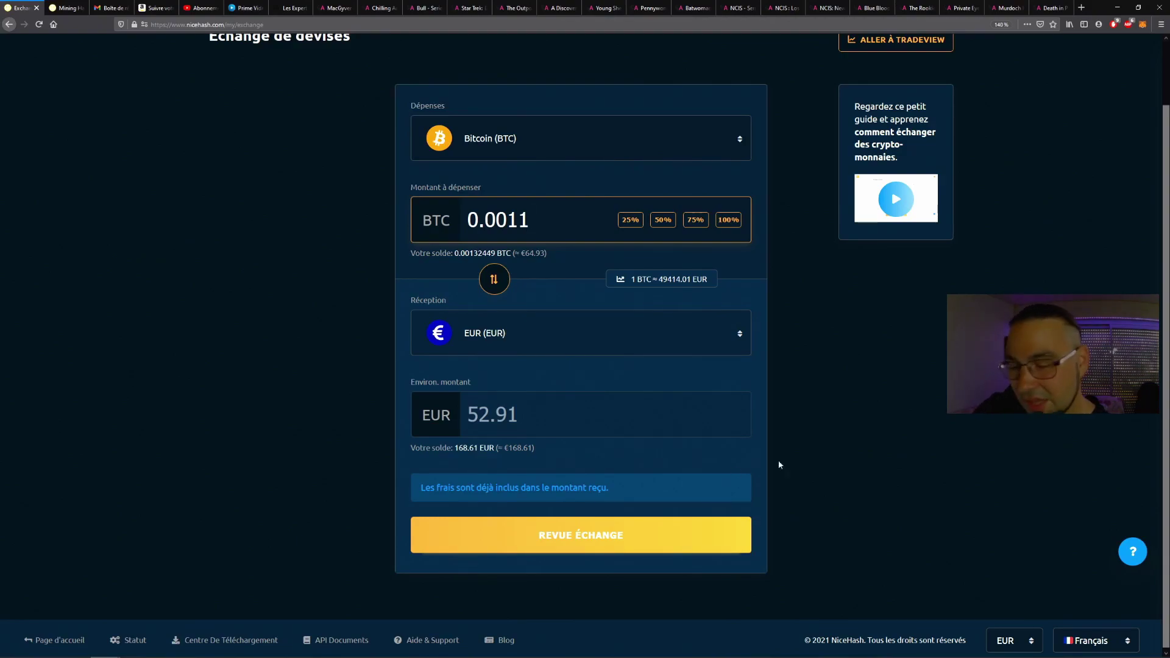
scroll(778, 465, up, 2)
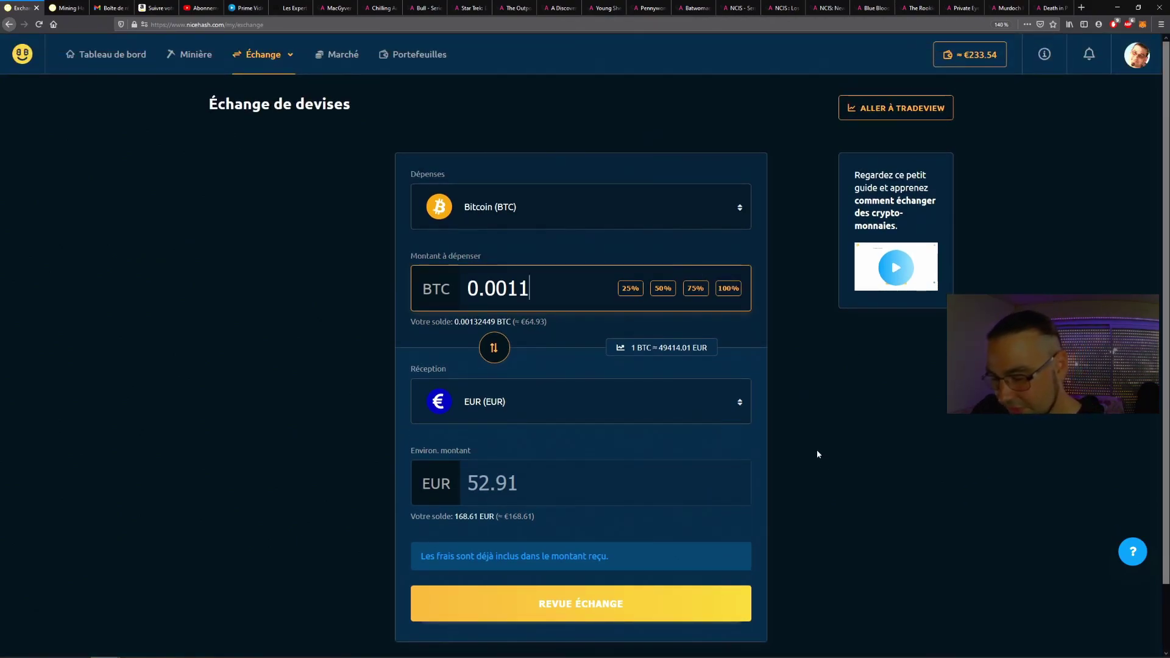
scroll(758, 445, down, 2)
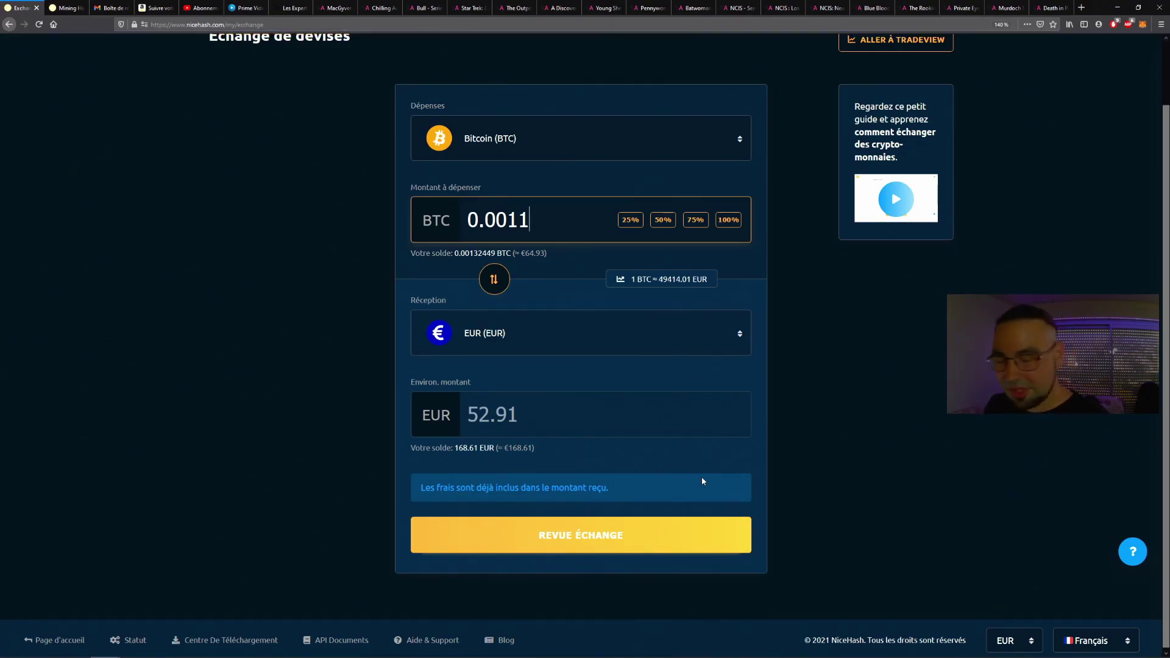
Minimize the browser and stop mining in NiceHash QuickMiner from the system tray.
click(1116, 7)
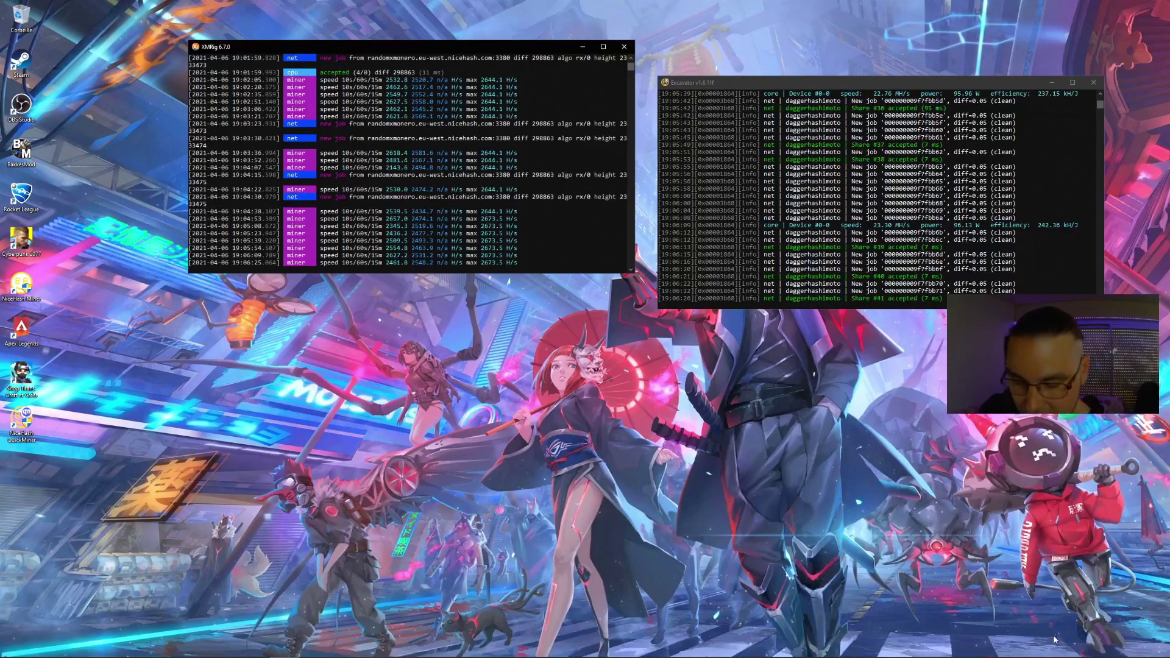
click(1075, 649)
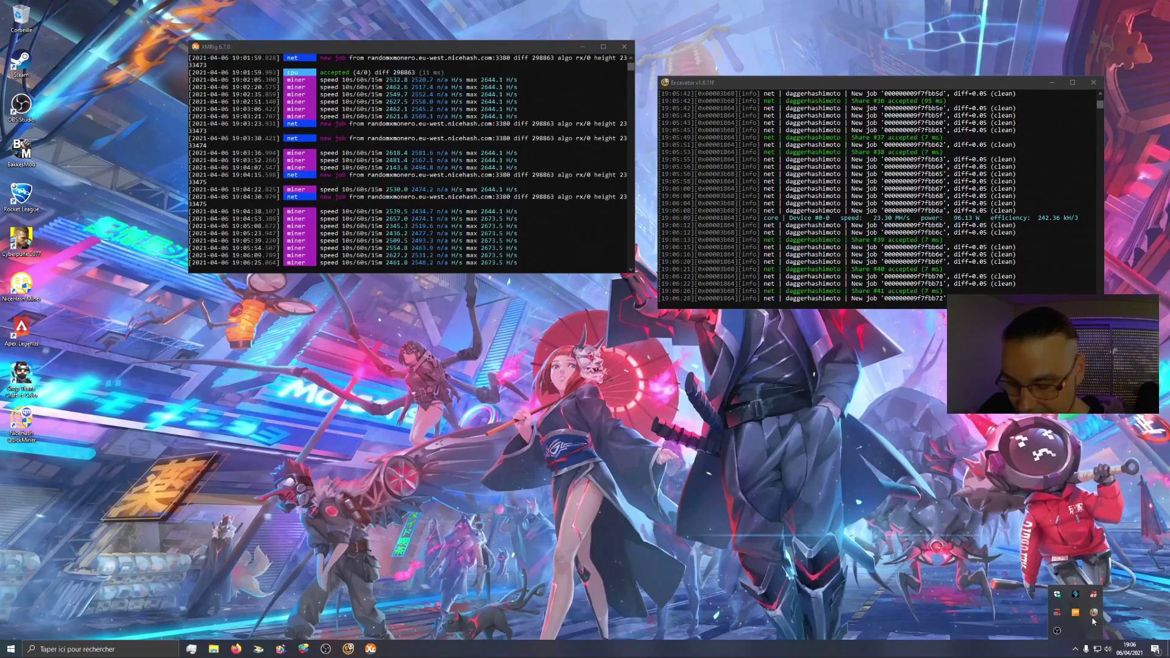
right_click(1093, 613)
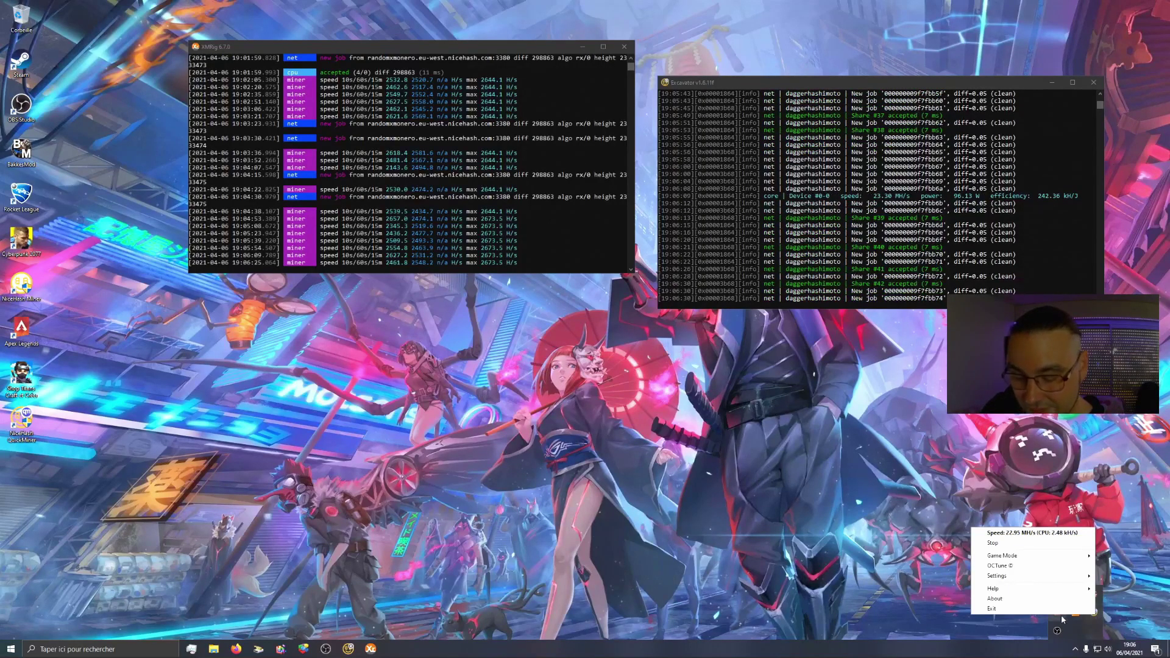
click(993, 542)
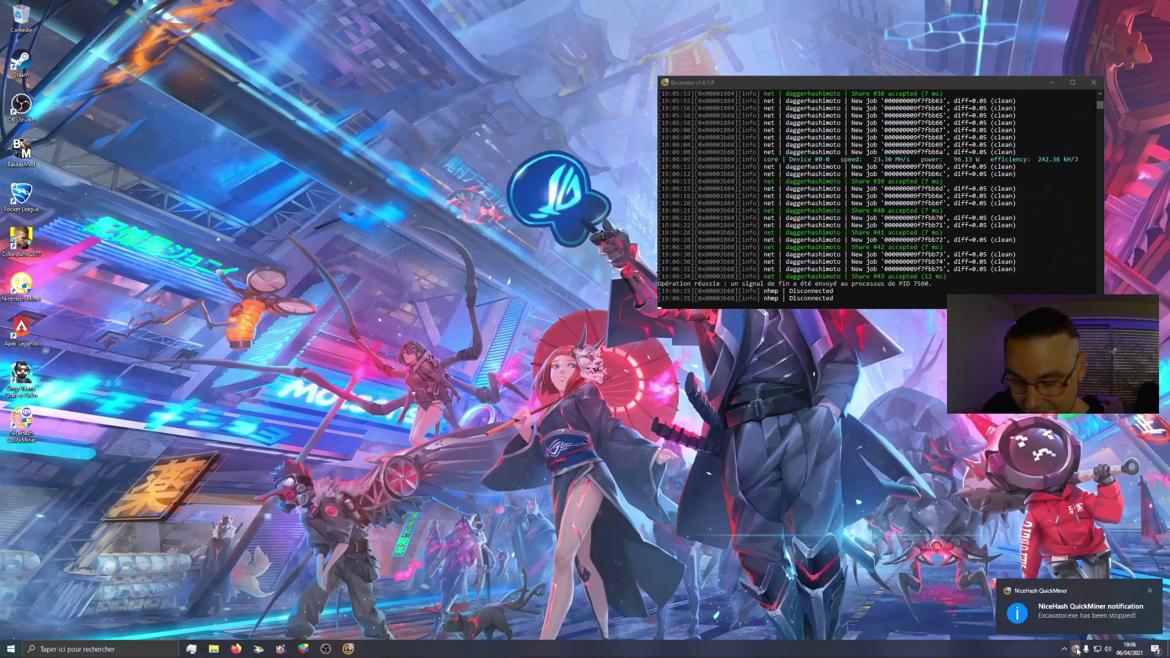
Start mining again from QuickMiner in the system tray and dismiss the notification.
right_click(1078, 651)
click(1071, 621)
click(1075, 649)
right_click(1097, 610)
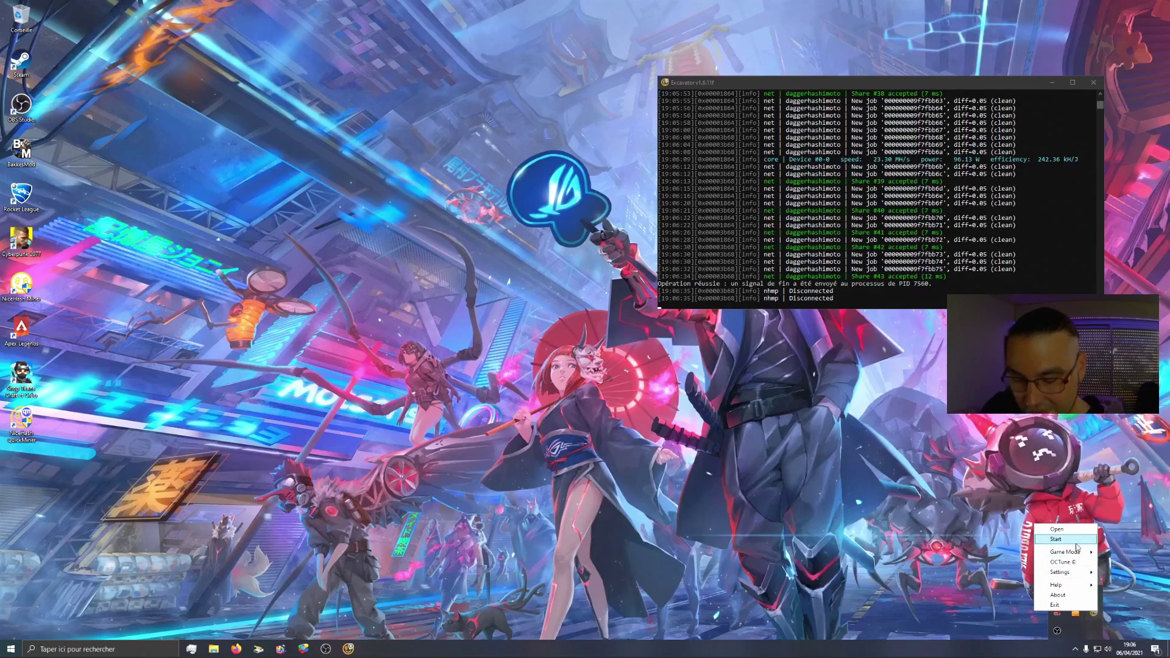
click(1076, 541)
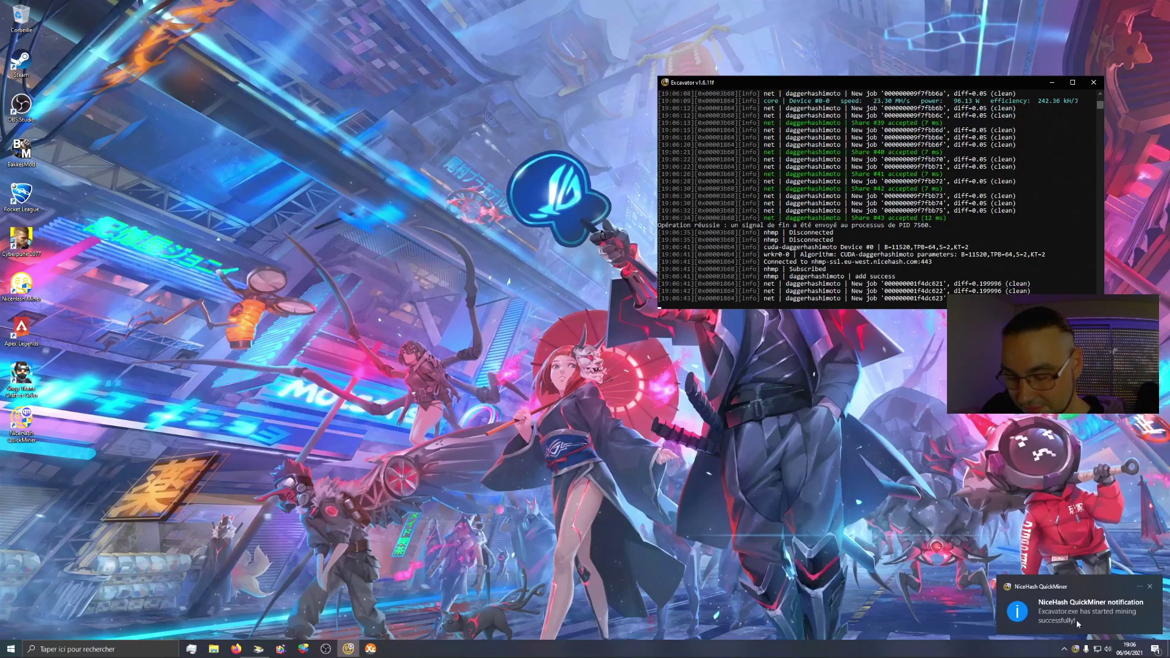
click(1149, 586)
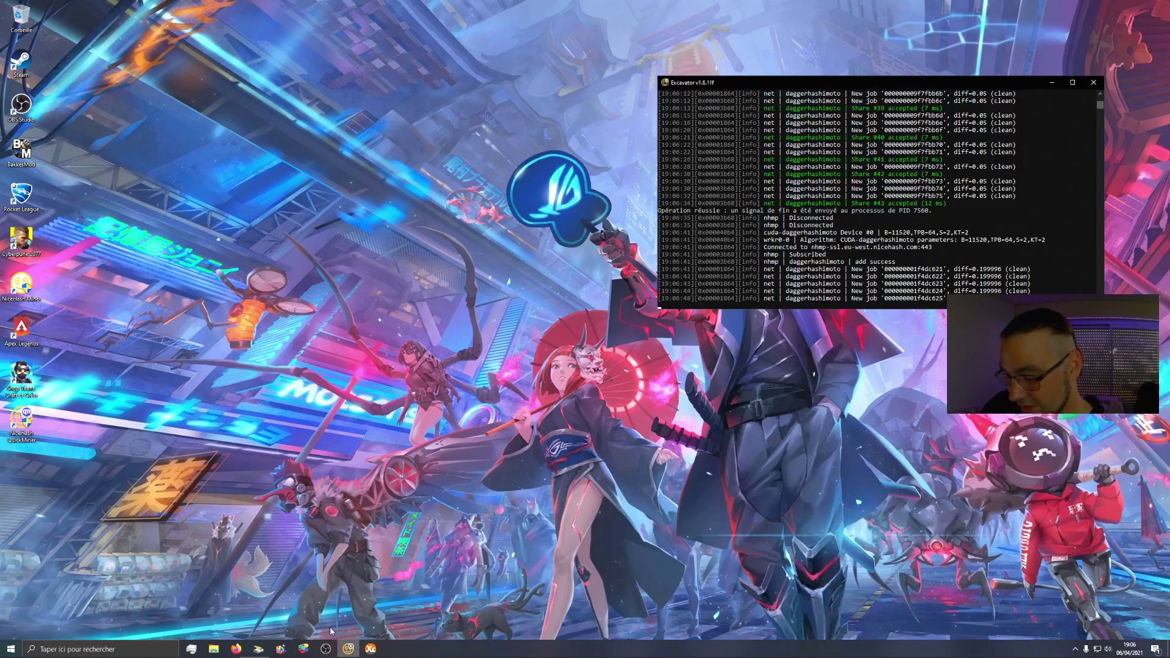
Bring up the XMRig console and look over the QuickMiner tray options, including its settings, without changing anything.
click(370, 648)
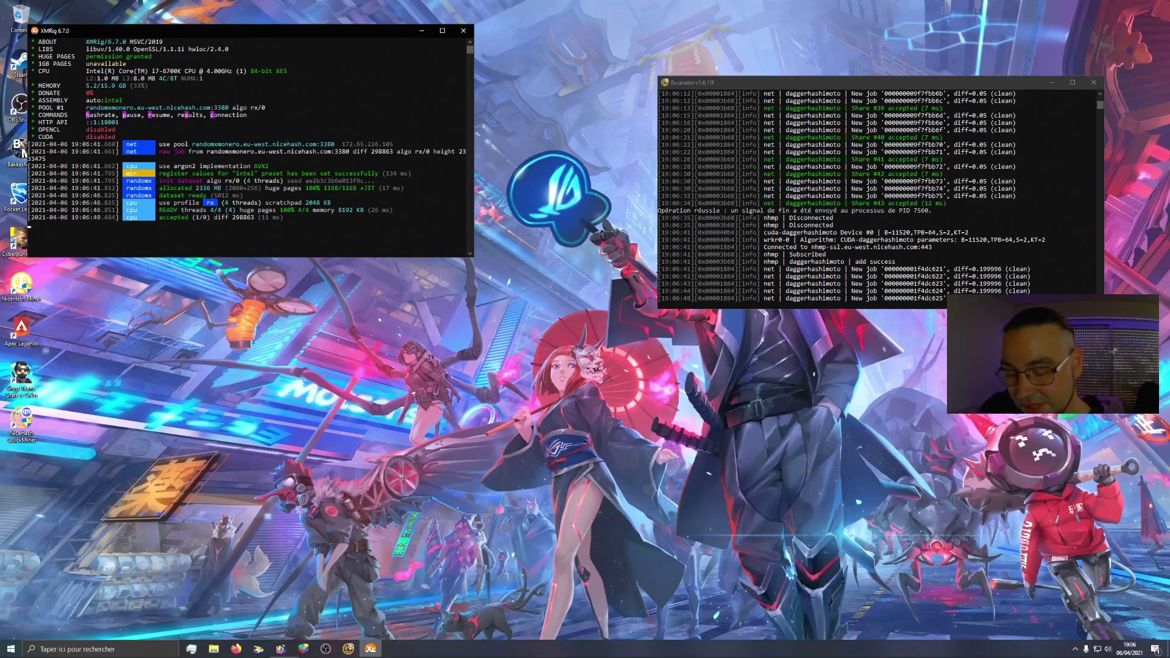
click(1074, 649)
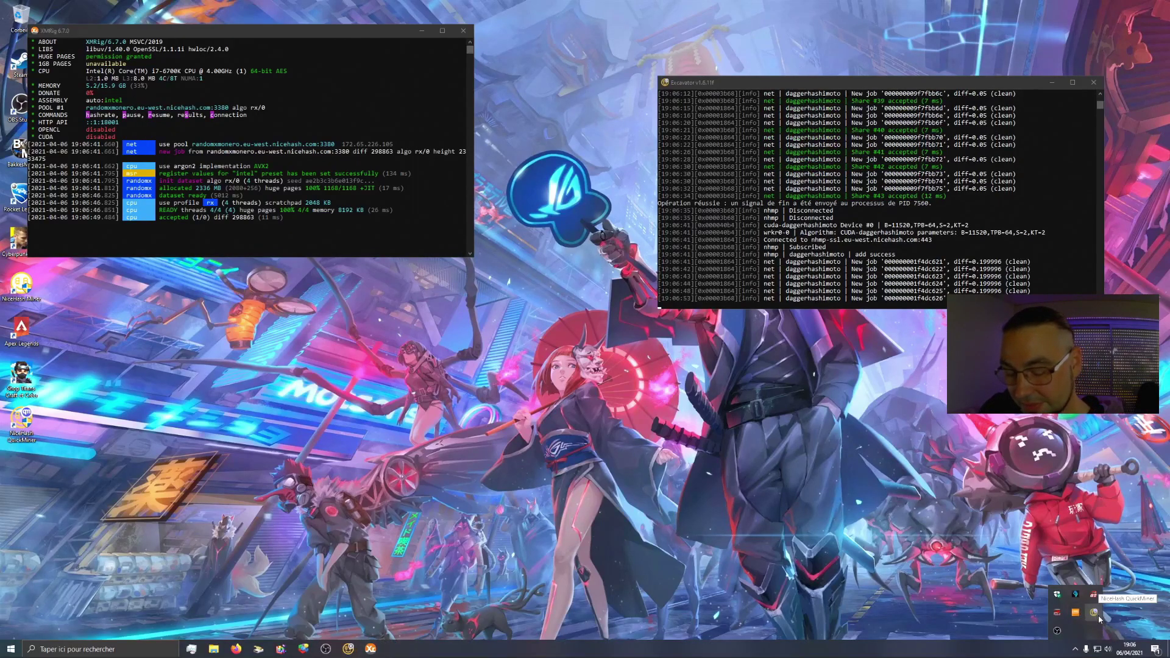
right_click(1095, 616)
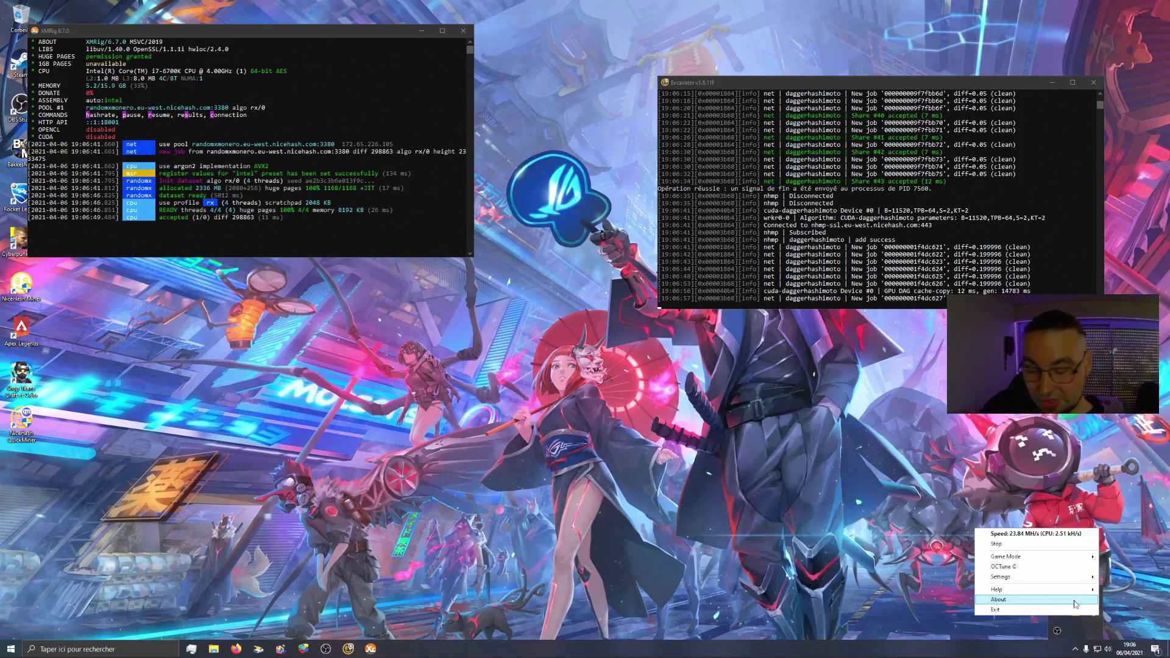
mouse_move(1079, 582)
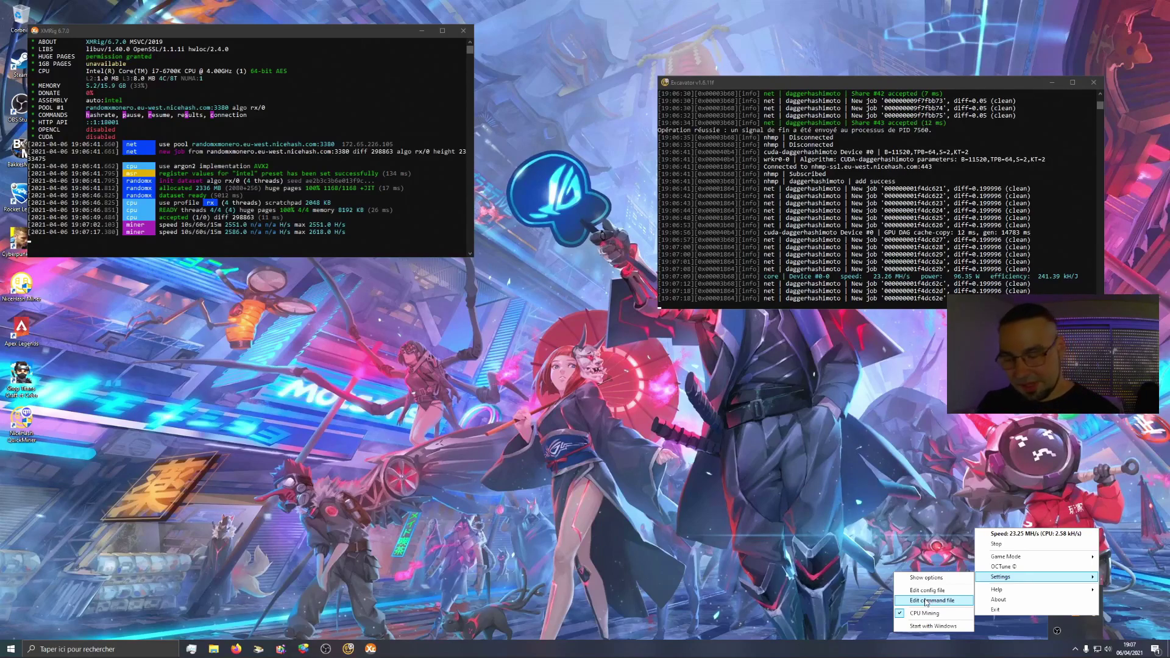
click(853, 520)
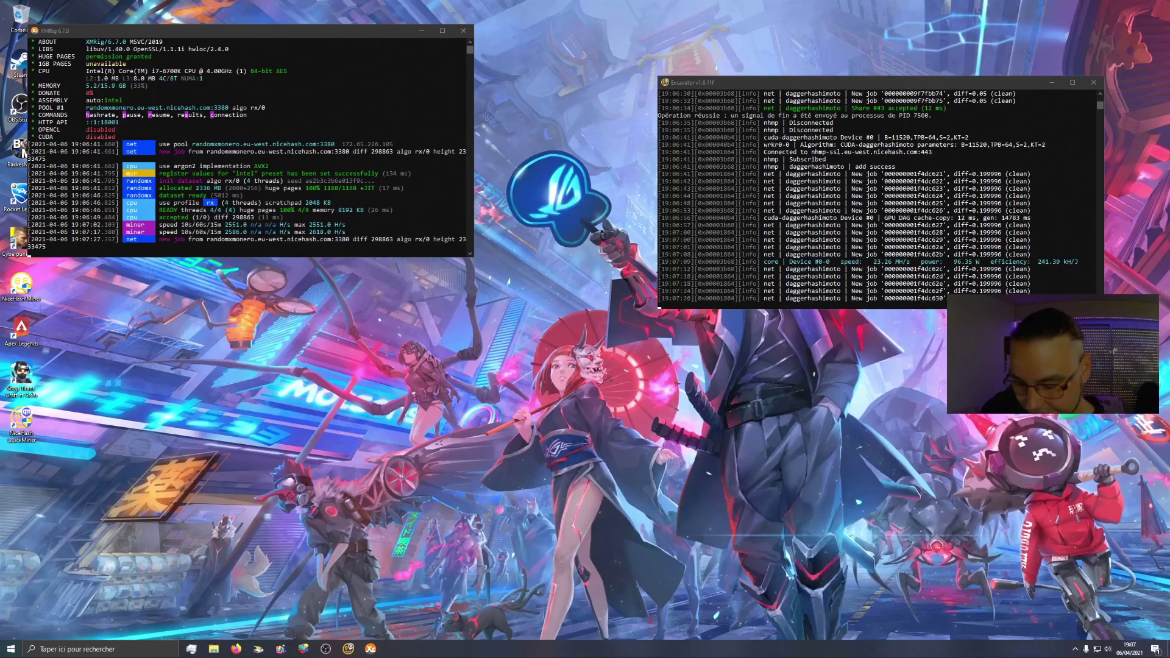
Exit NiceHash QuickMiner from the system tray.
click(1075, 649)
right_click(1093, 612)
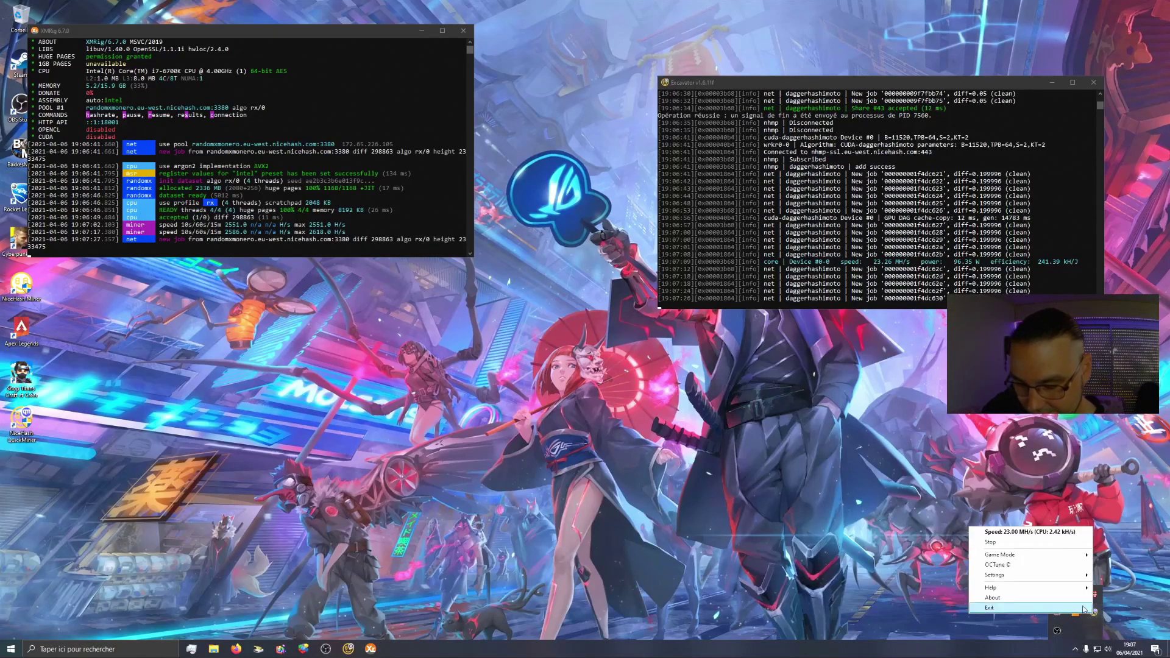
click(1083, 608)
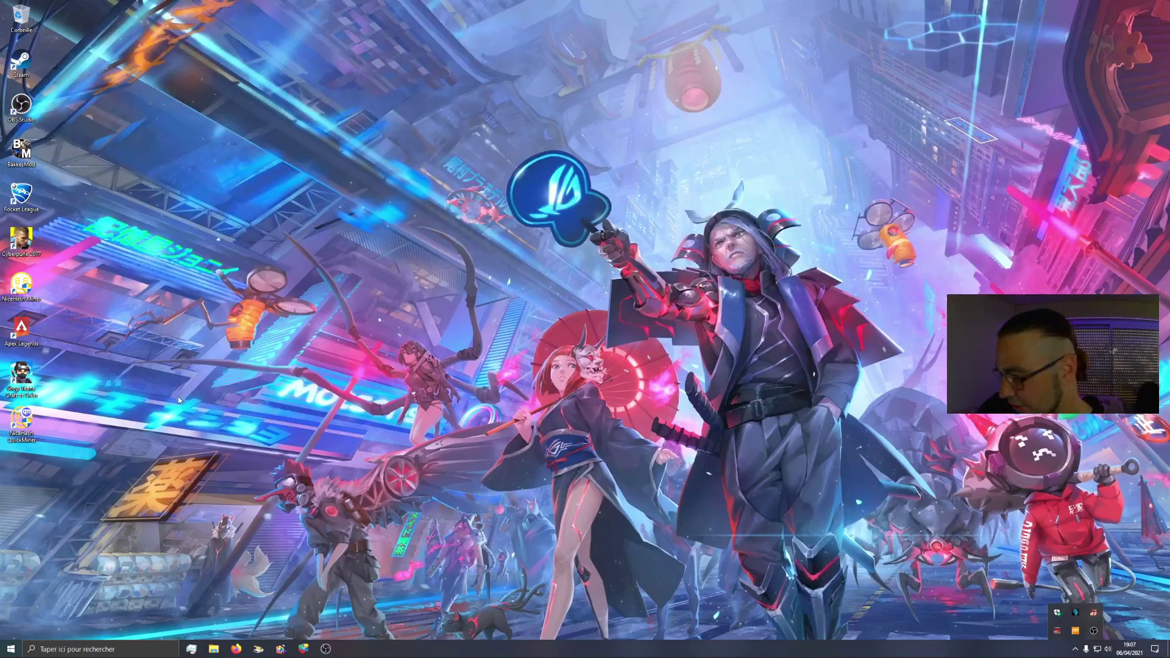
Launch NiceHash Miner from the desktop and maximize its window.
double_click(25, 291)
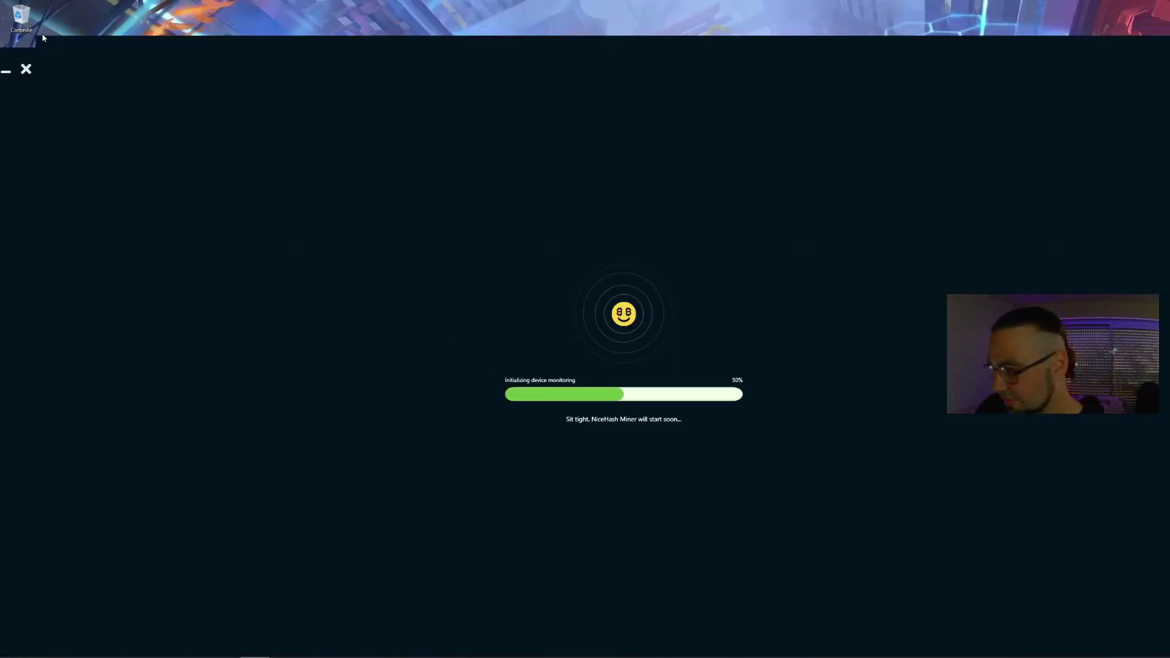
right_click(56, 43)
click(71, 89)
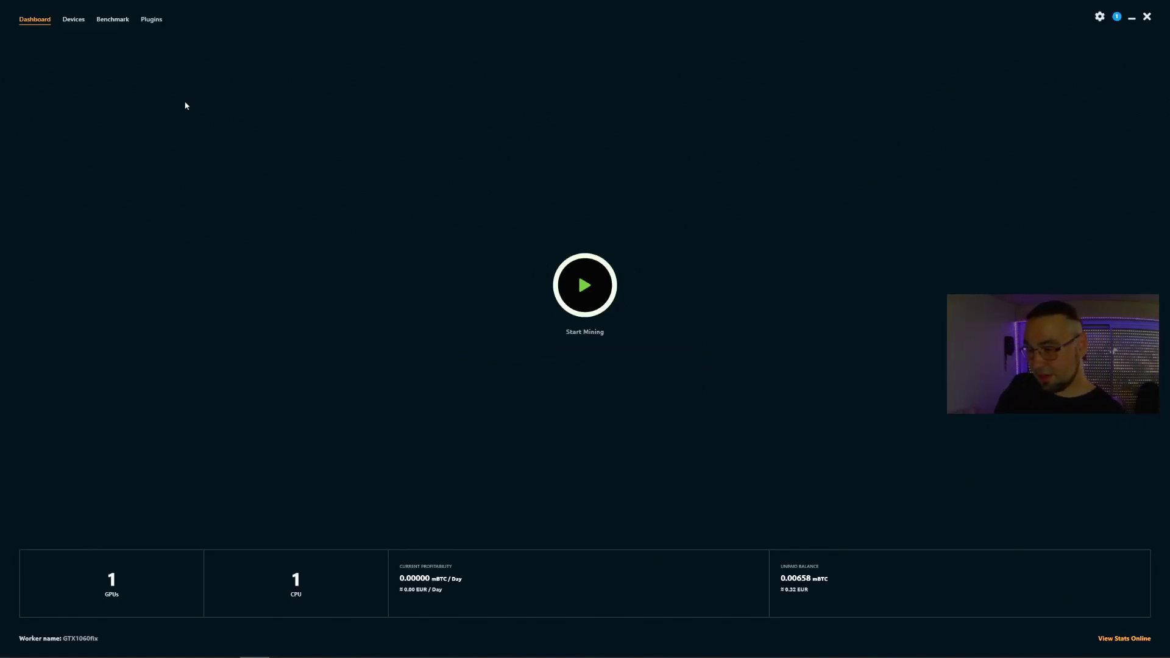
Check the device list, and enable the Intel Core i7-6700K CPU in the benchmark view.
click(79, 23)
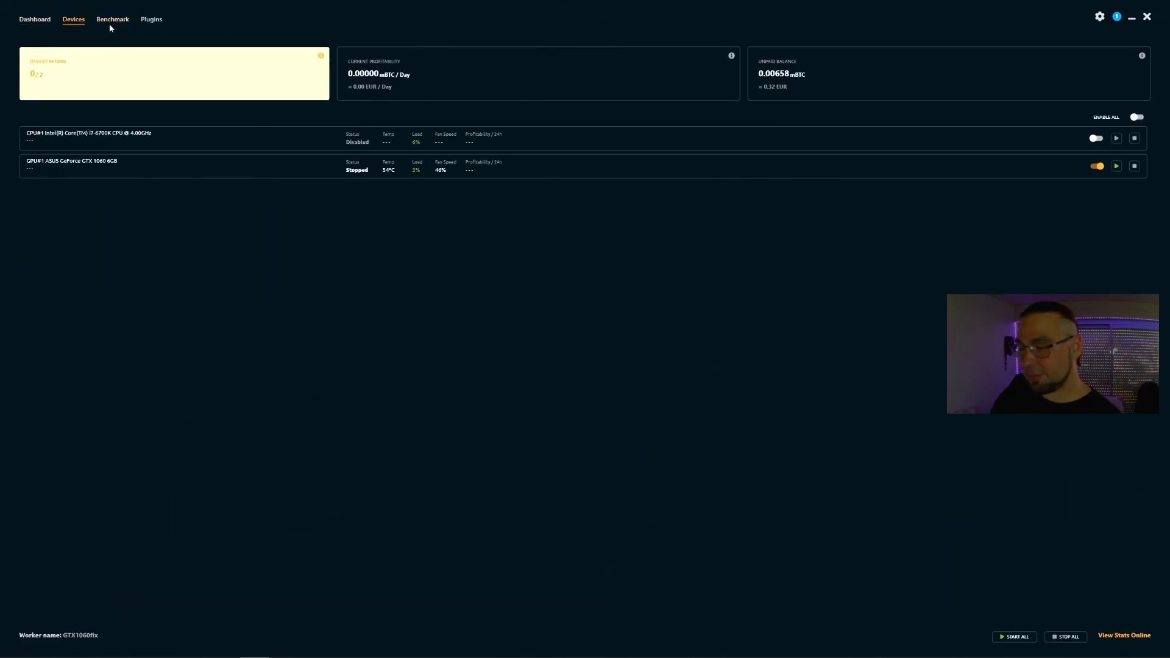
click(111, 25)
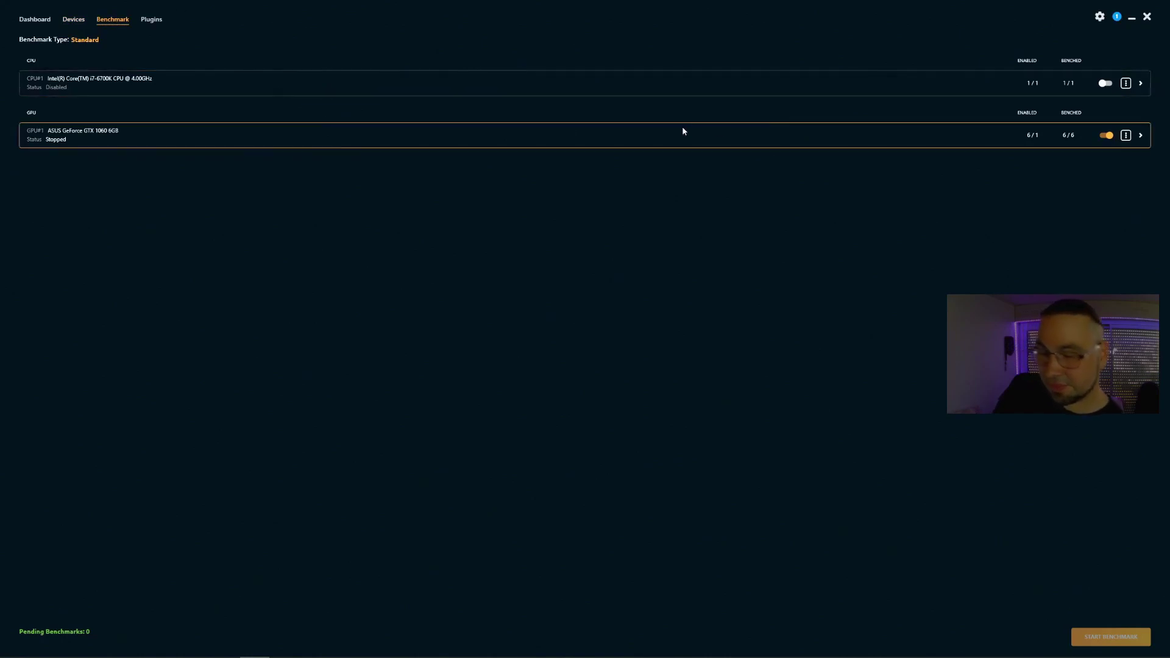
click(1104, 84)
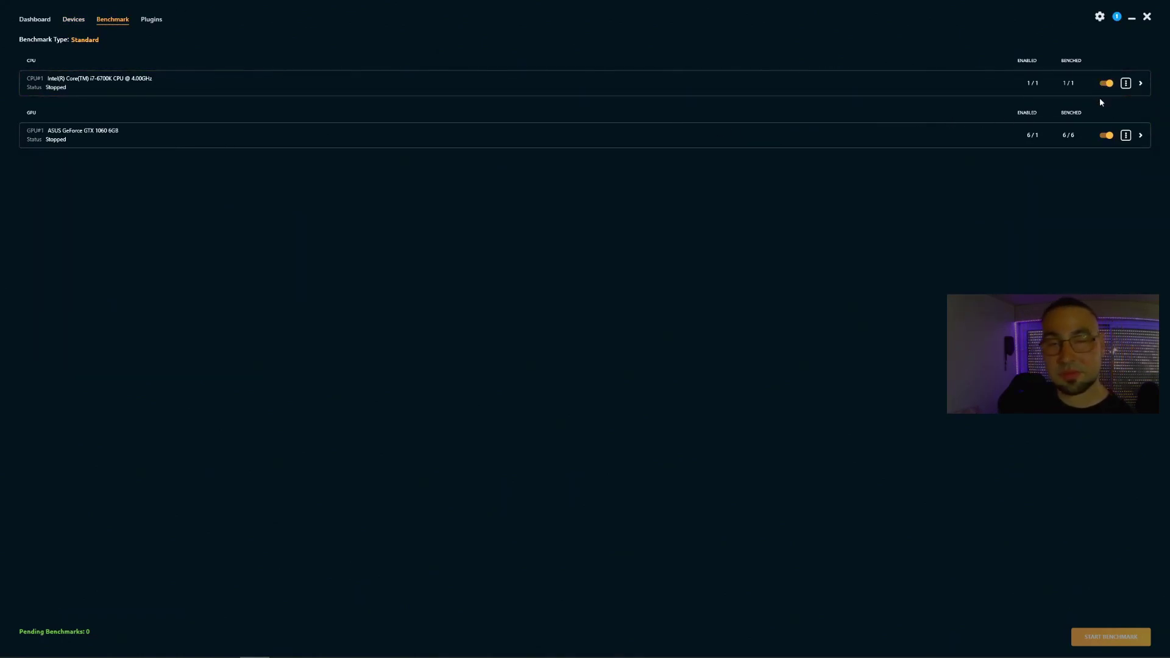
Review the mining algorithms listed for the GeForce GTX 1060 and for the CPU in the benchmark view.
click(1141, 136)
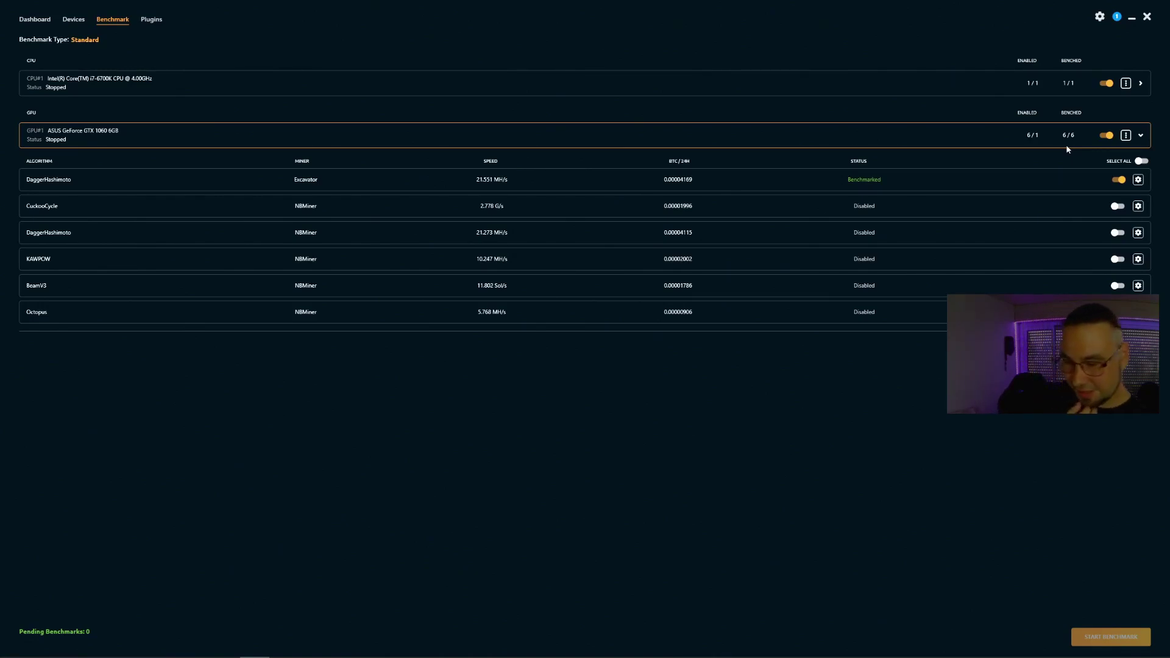
click(1142, 137)
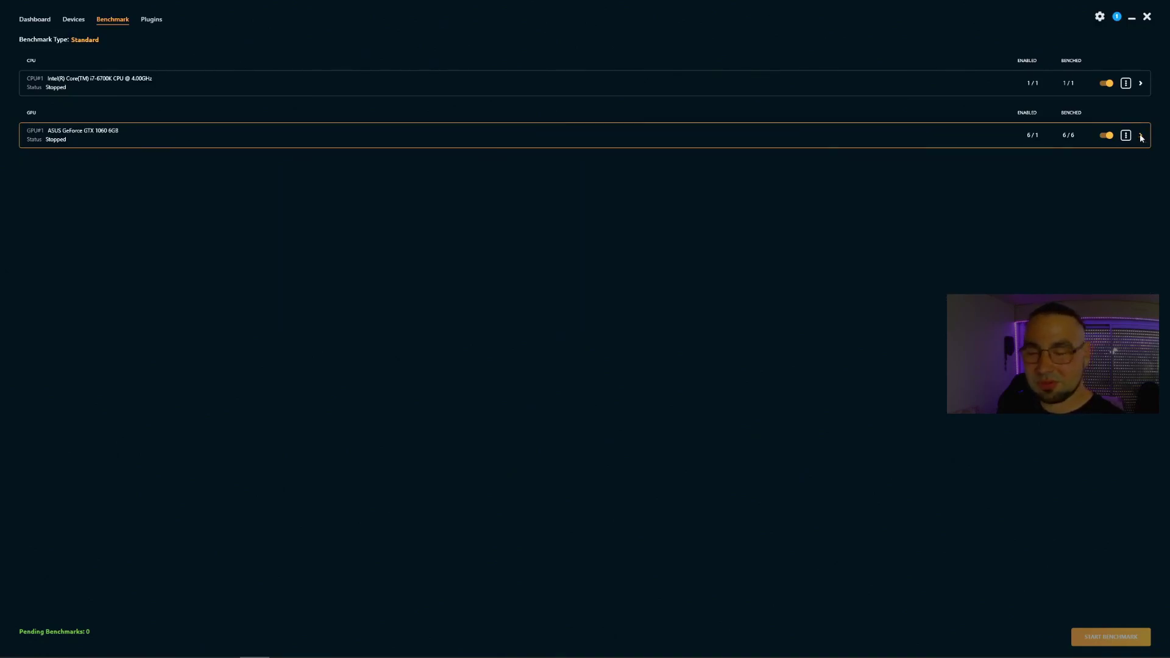
click(1140, 84)
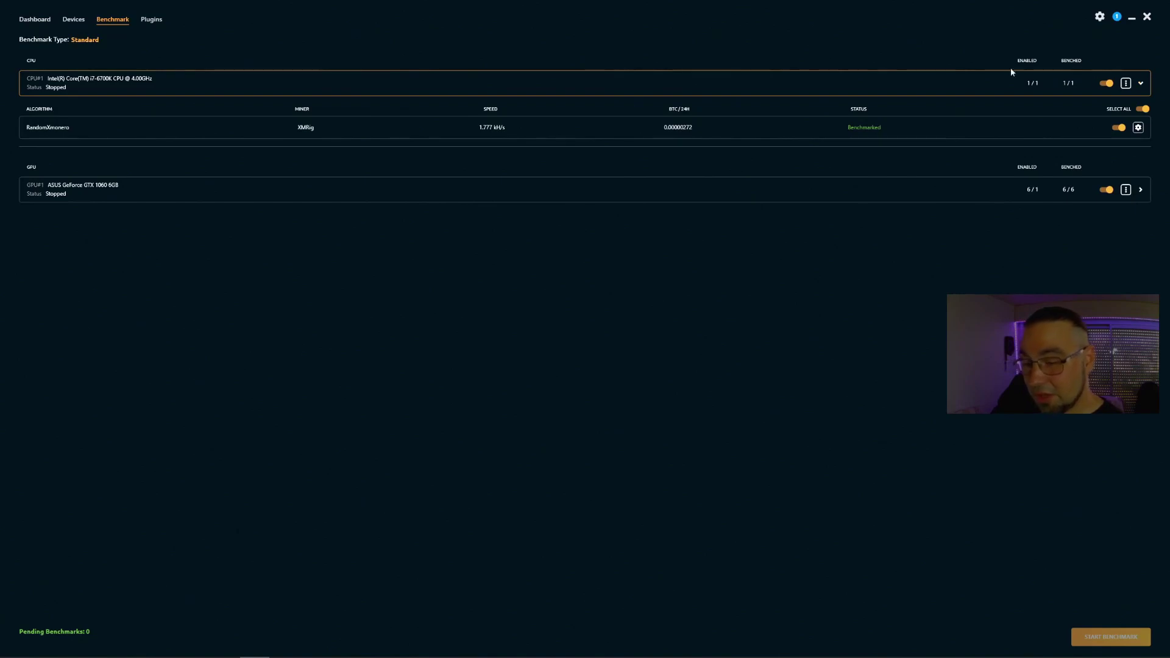
Set the benchmark type to Precise (will take longer) and check the CPU and GPU in the device list.
click(85, 39)
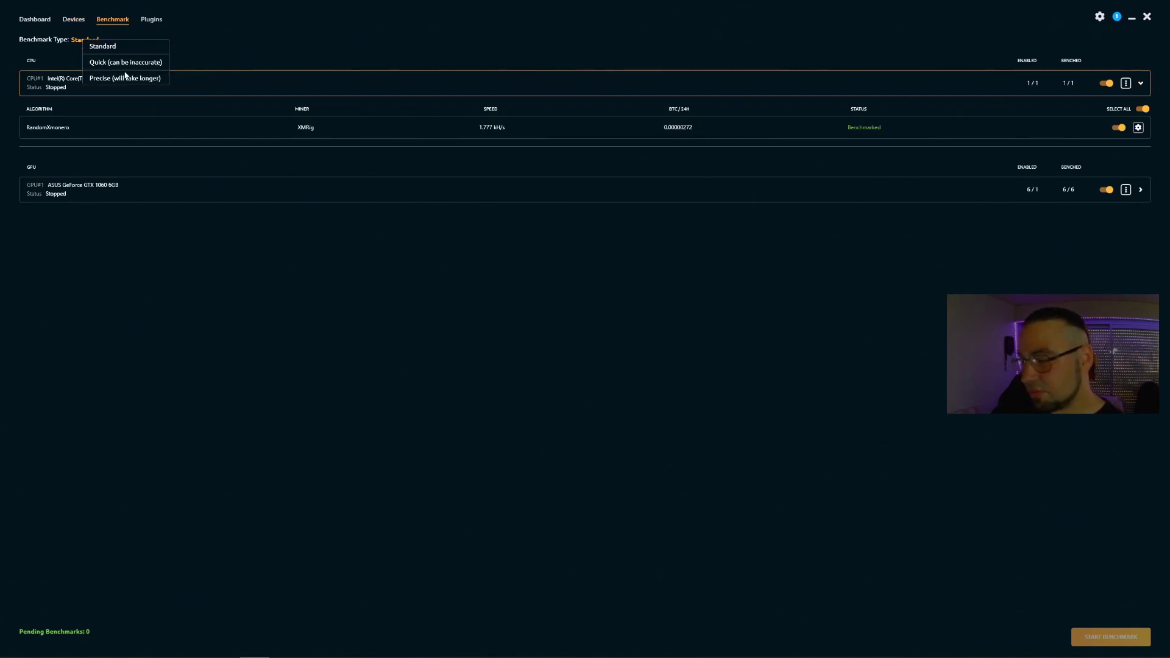
click(127, 80)
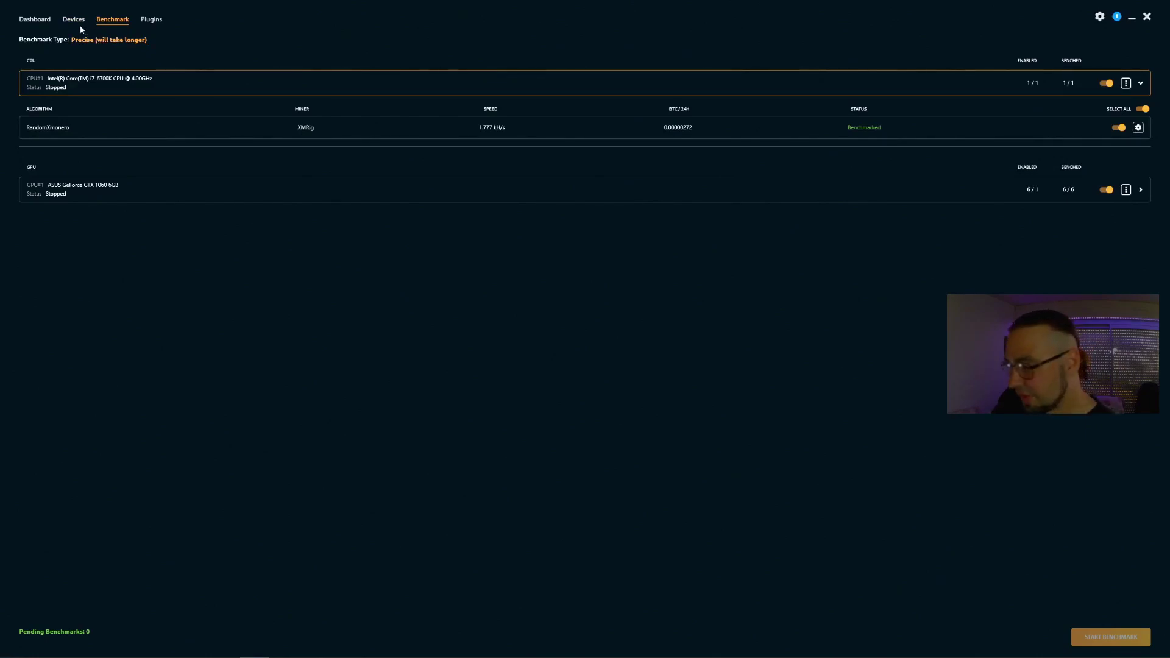
click(75, 20)
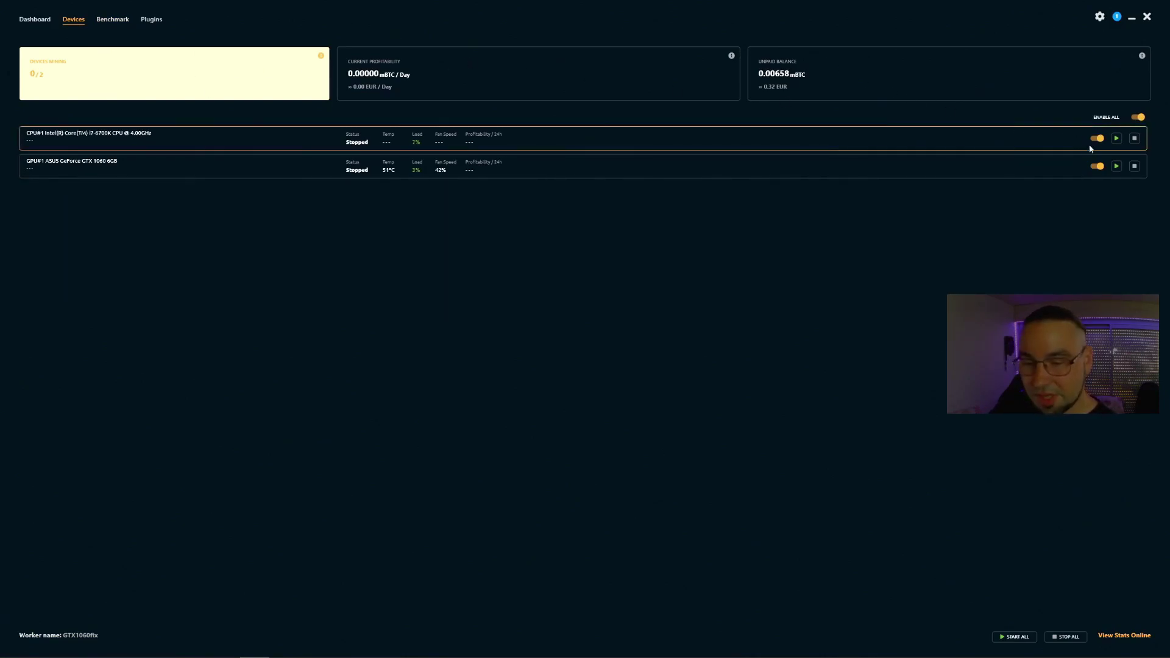
Start mining from the dashboard and arrange the XMRig and Excavator consoles side by side.
click(35, 16)
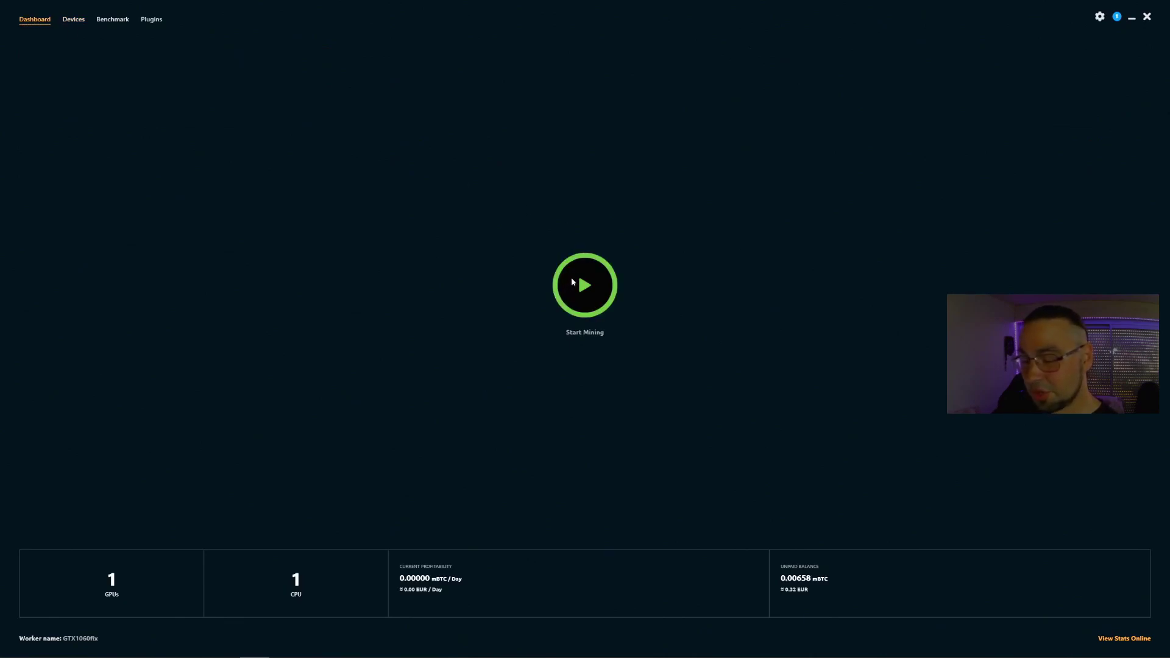
click(571, 281)
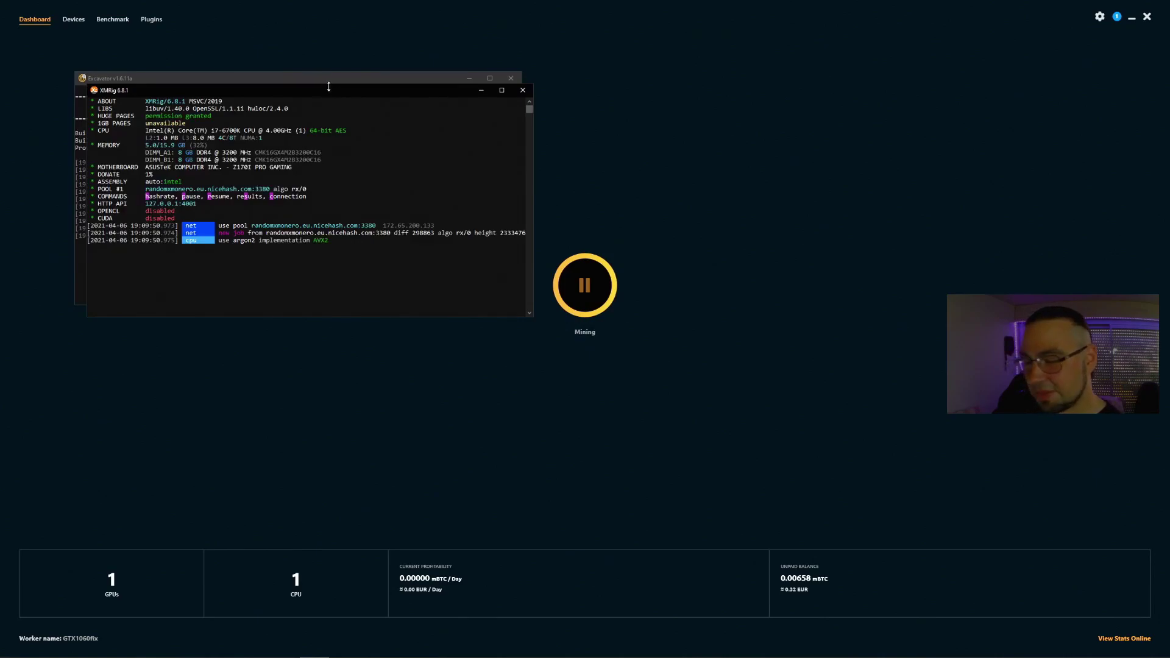
drag(344, 95, 888, 70)
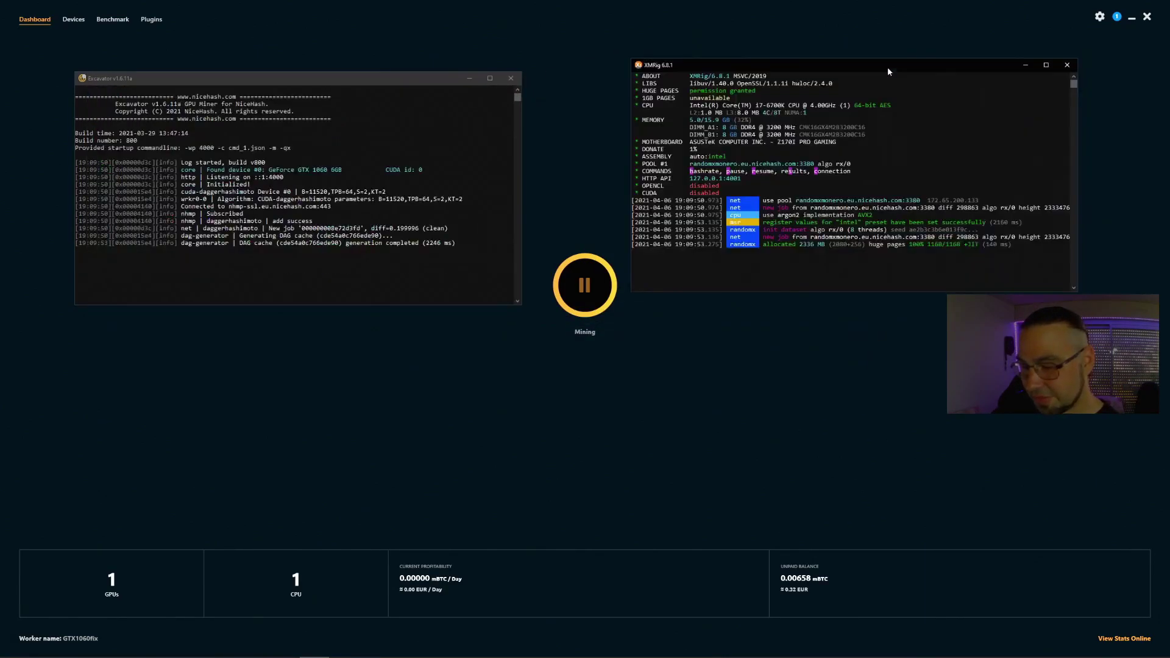
drag(816, 64, 2, 27)
click(770, 105)
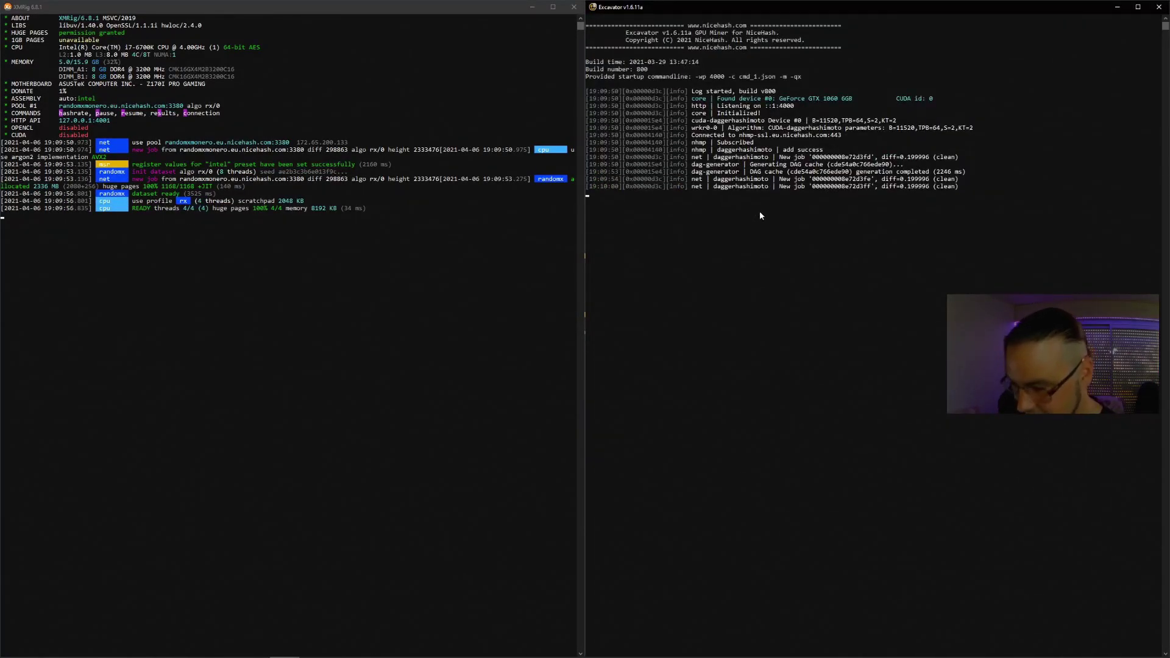
Switch back to the NiceHash Miner window and review the mining status and profitability of each device.
key(alt+Tab)
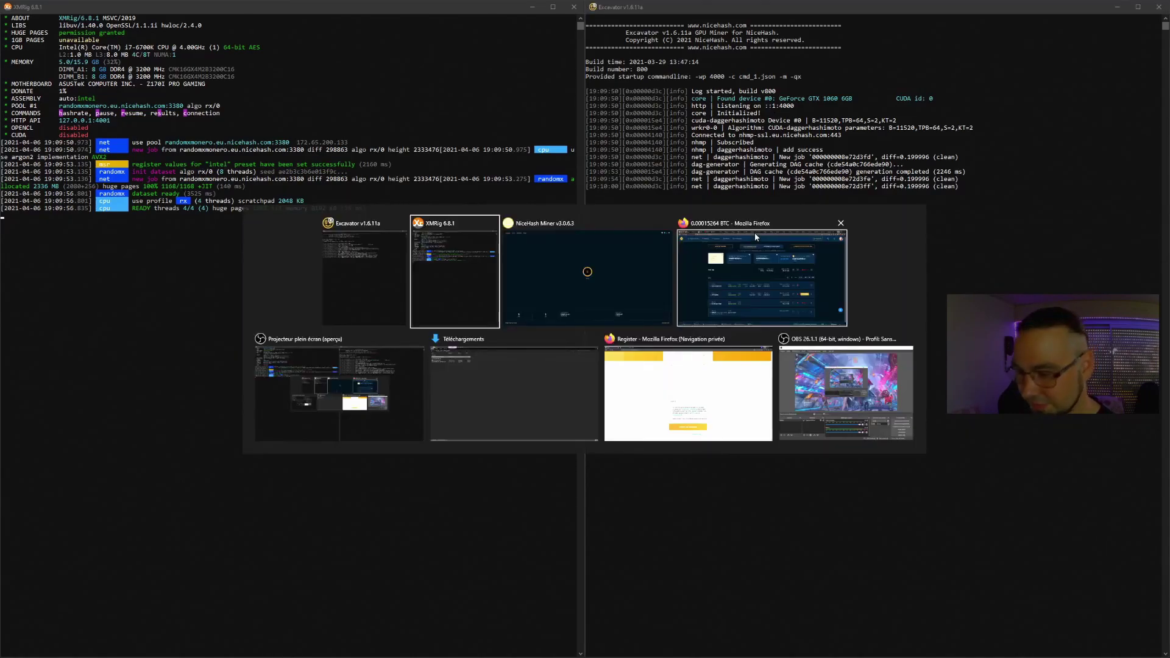
key(alt+Tab)
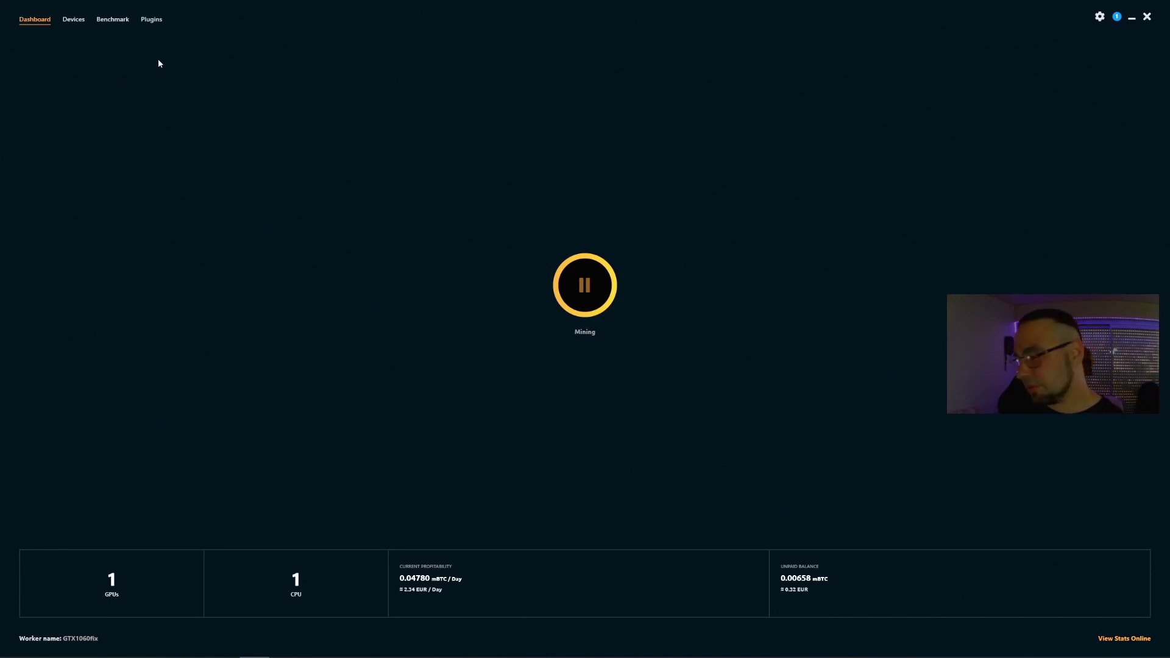
click(79, 21)
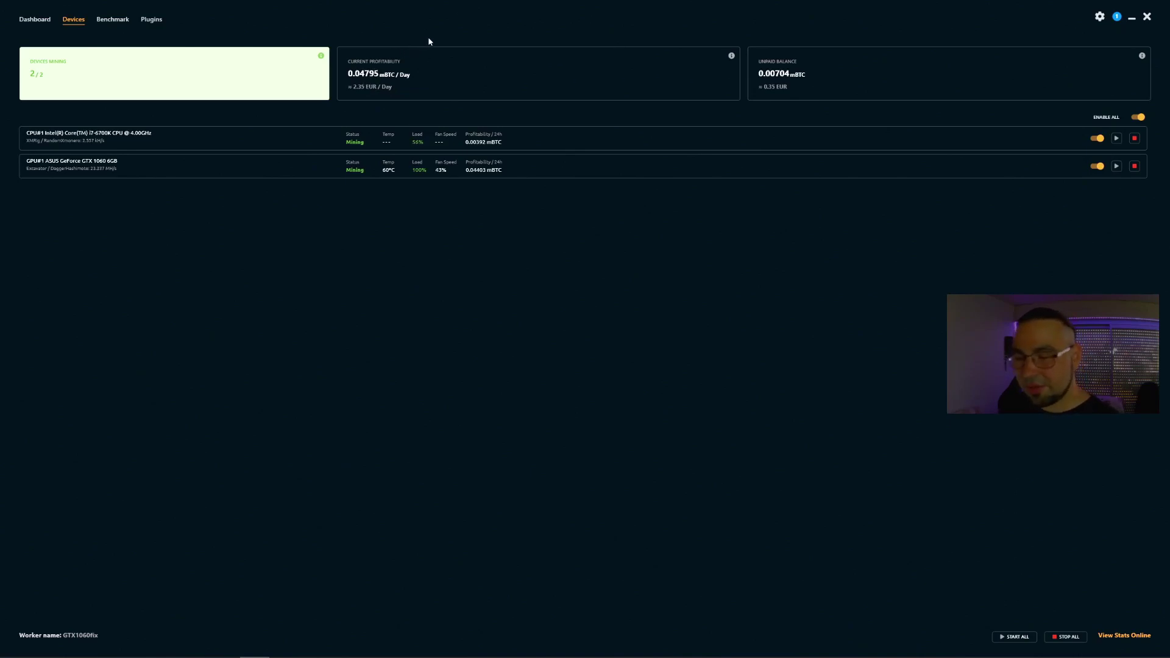
Read the details of the Nvidia DCH drivers notification and remove it.
click(1117, 17)
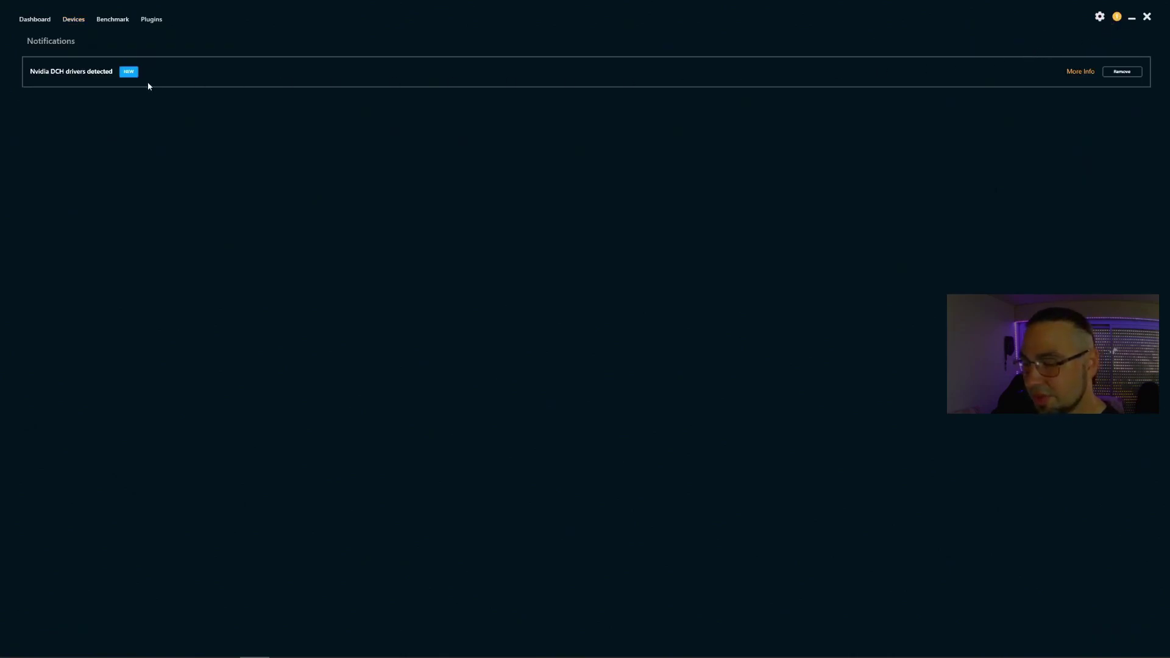
click(1079, 73)
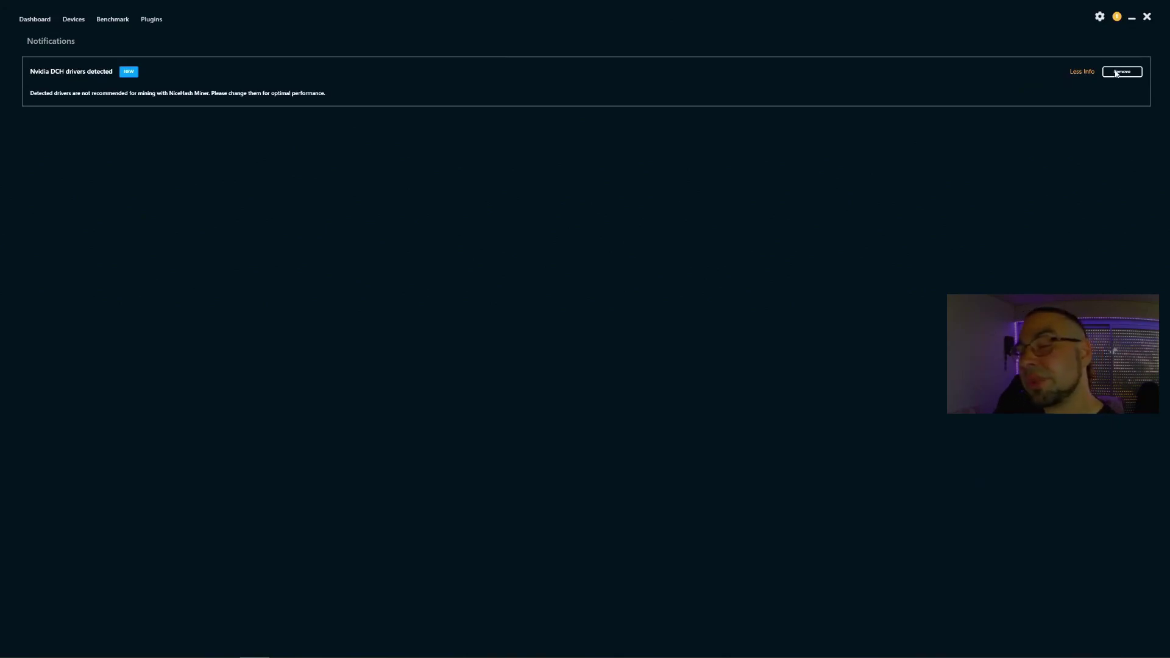
click(1117, 72)
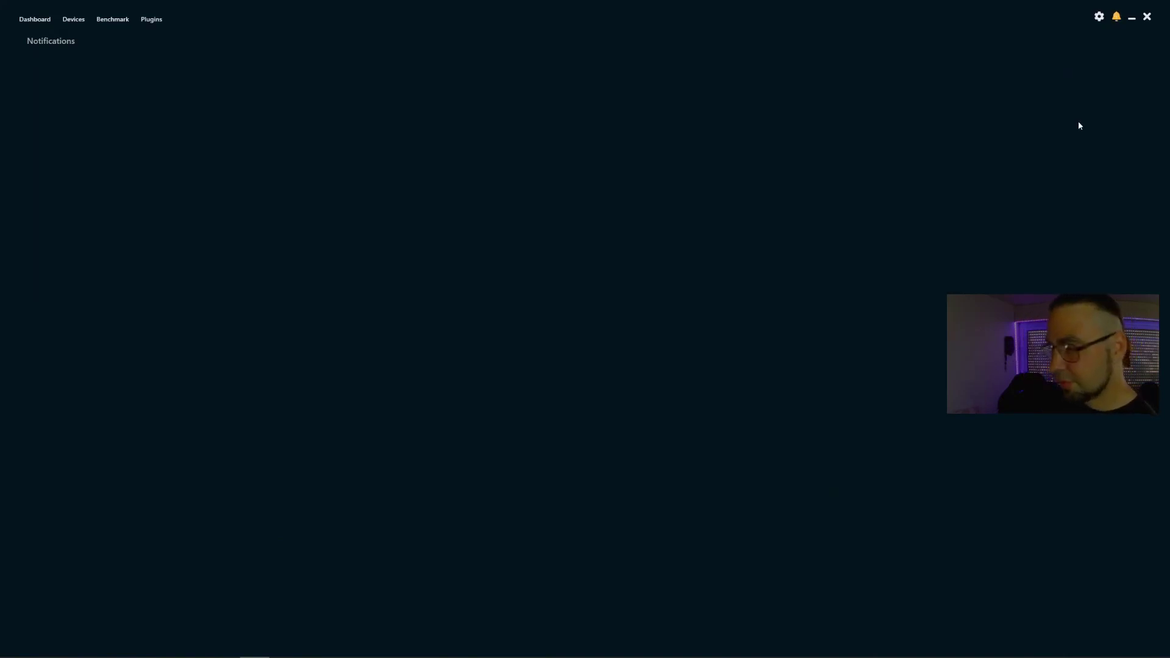
Open the general settings, highlight the wallet address, and look through the service location options without changing them.
click(1101, 19)
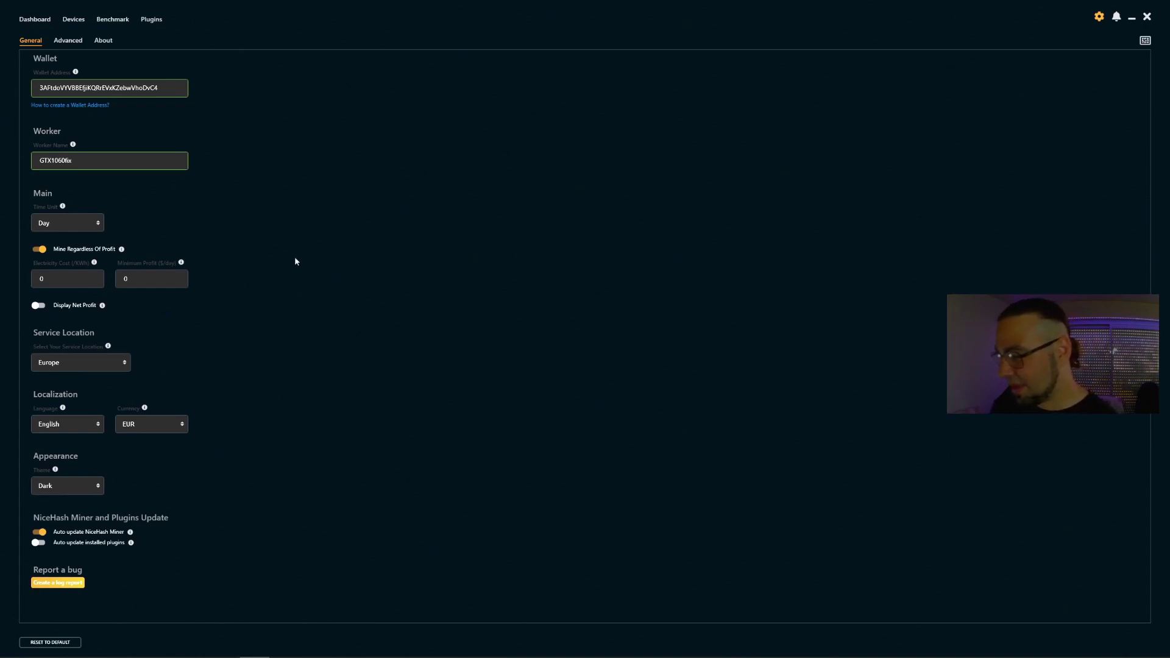
drag(159, 88, 17, 72)
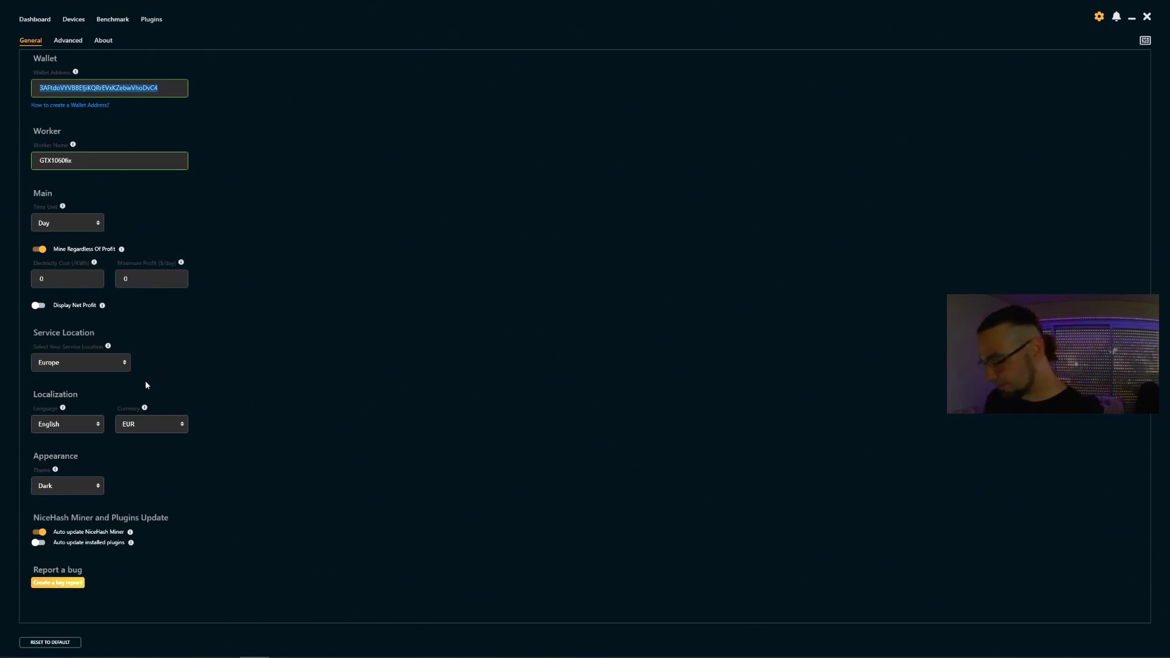
click(110, 368)
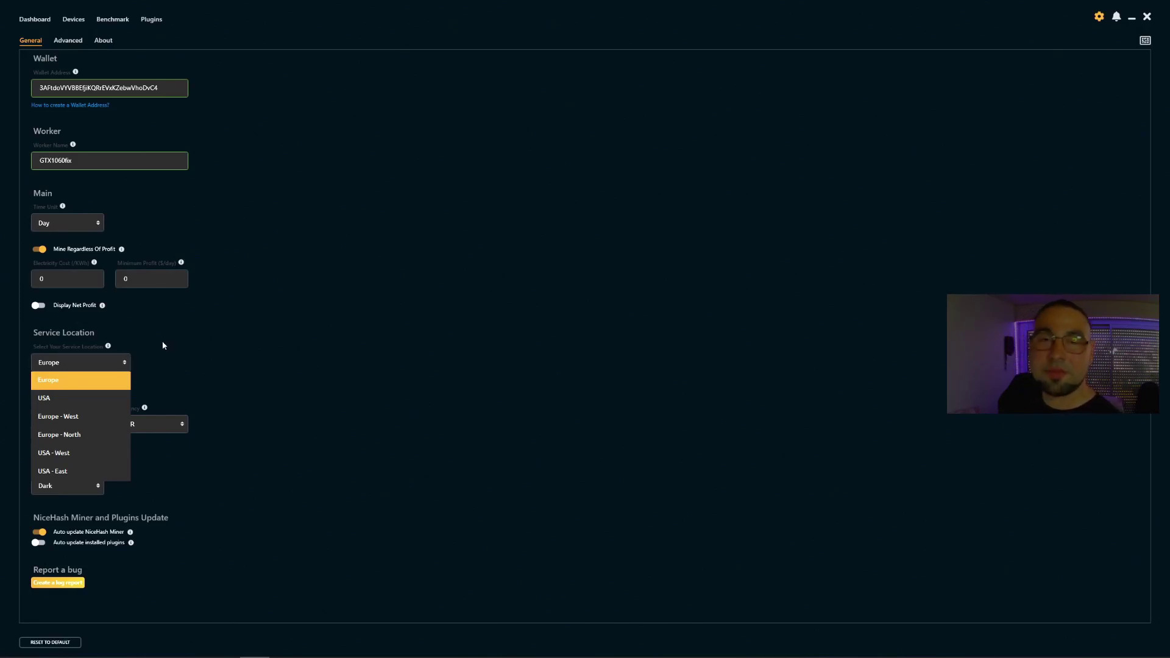
click(217, 364)
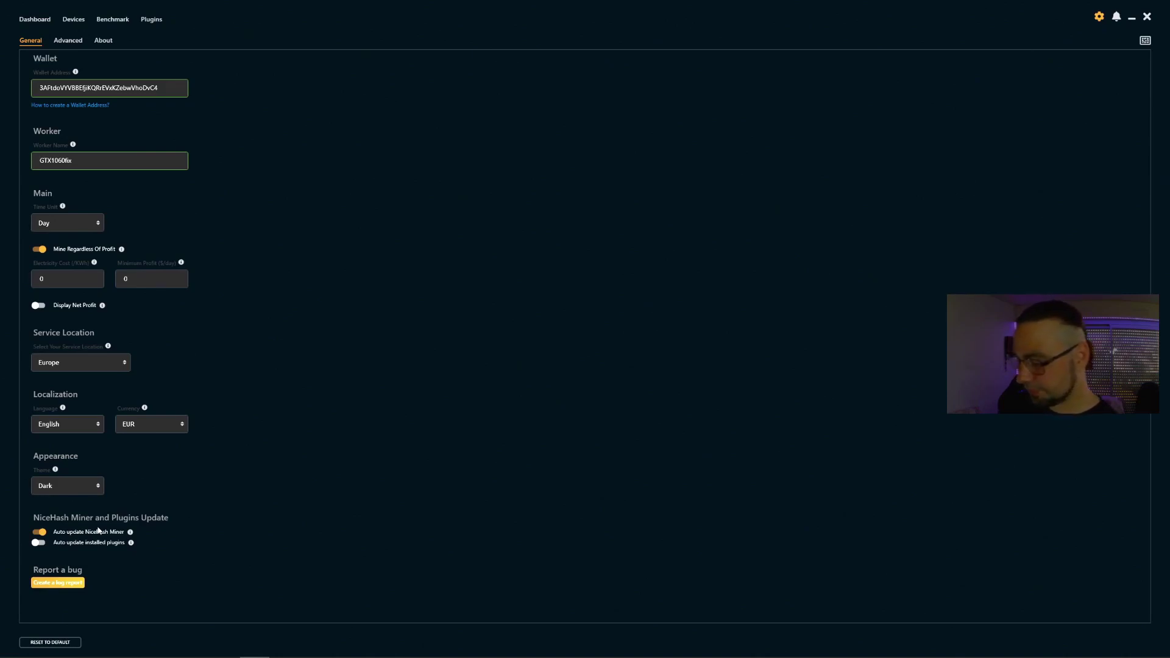
Review the advanced settings from Miscellaneous down to Miners, and open the About page.
click(76, 40)
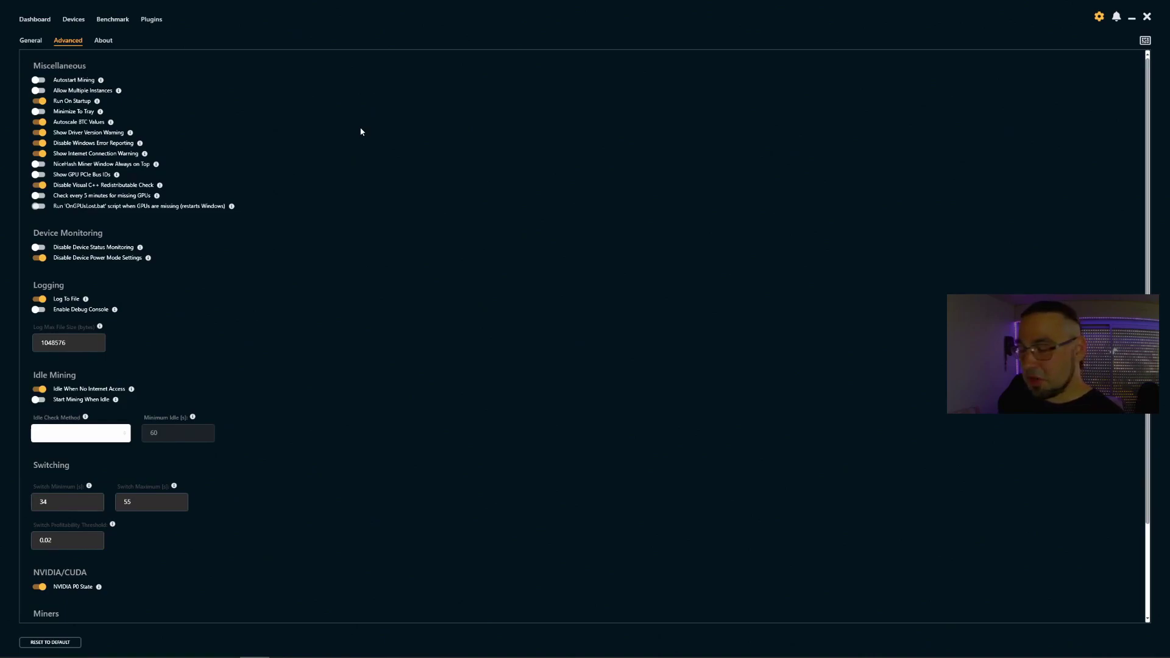
scroll(361, 131, down, 1)
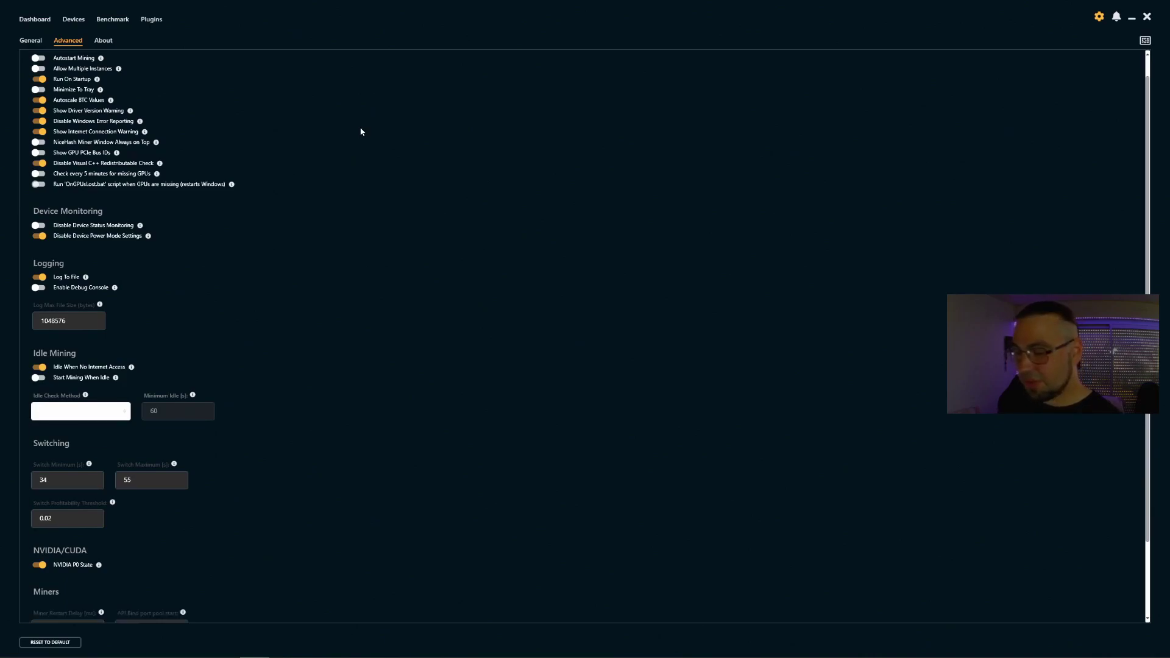
scroll(361, 131, down, 2)
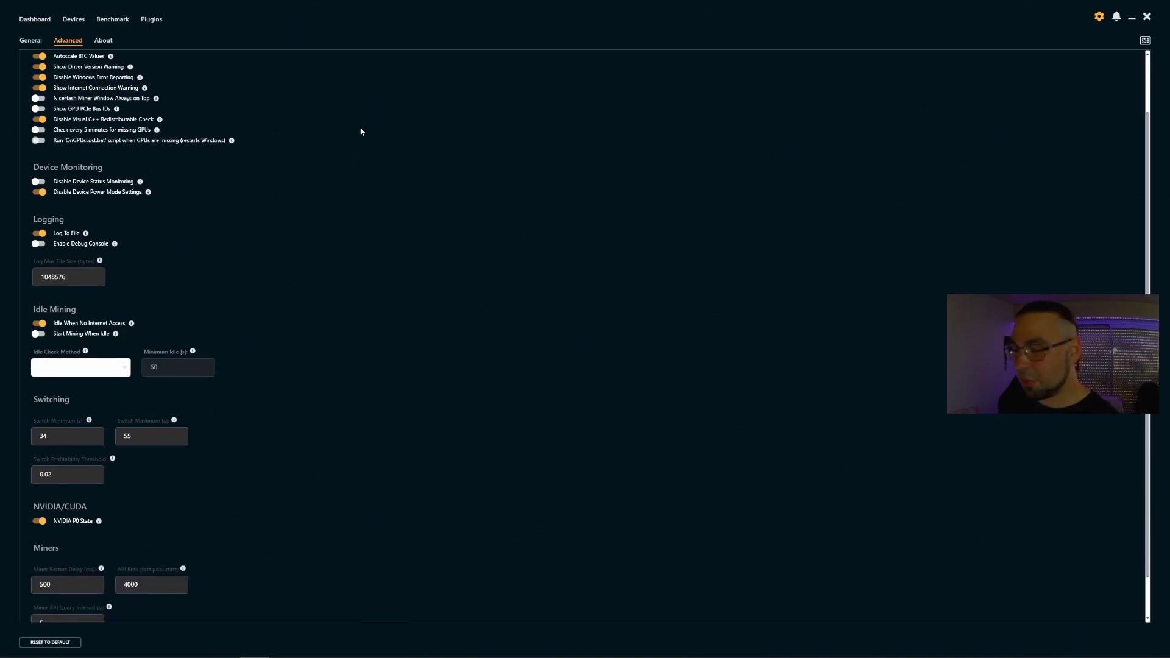
scroll(360, 132, down, 1)
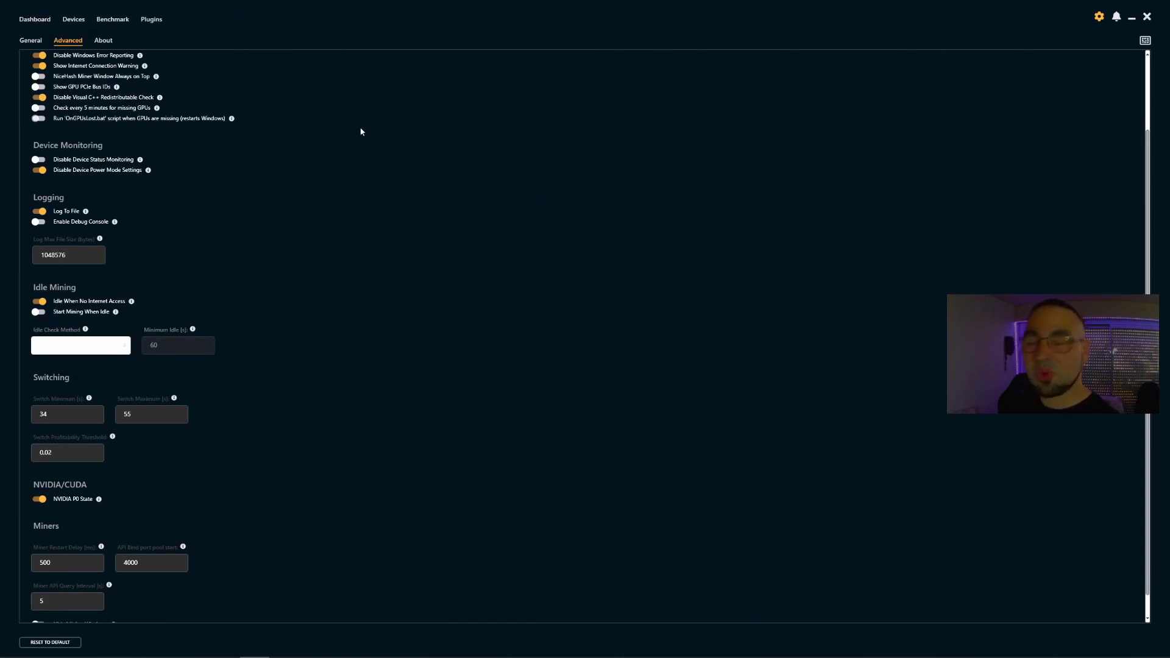
scroll(363, 129, down, 1)
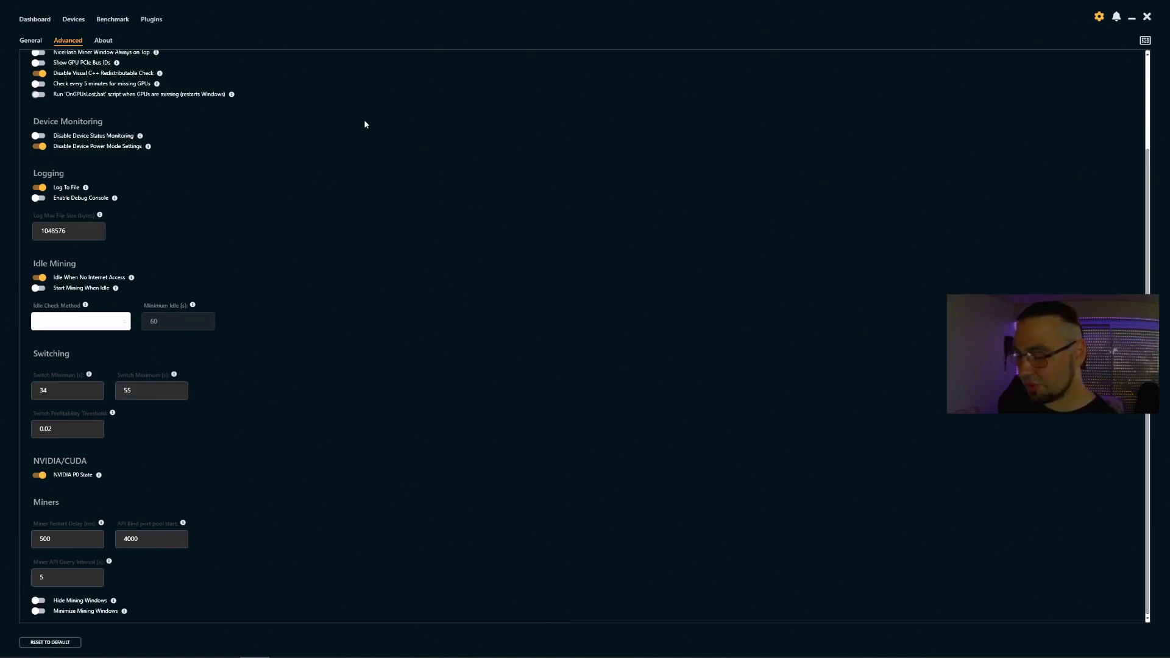
click(103, 41)
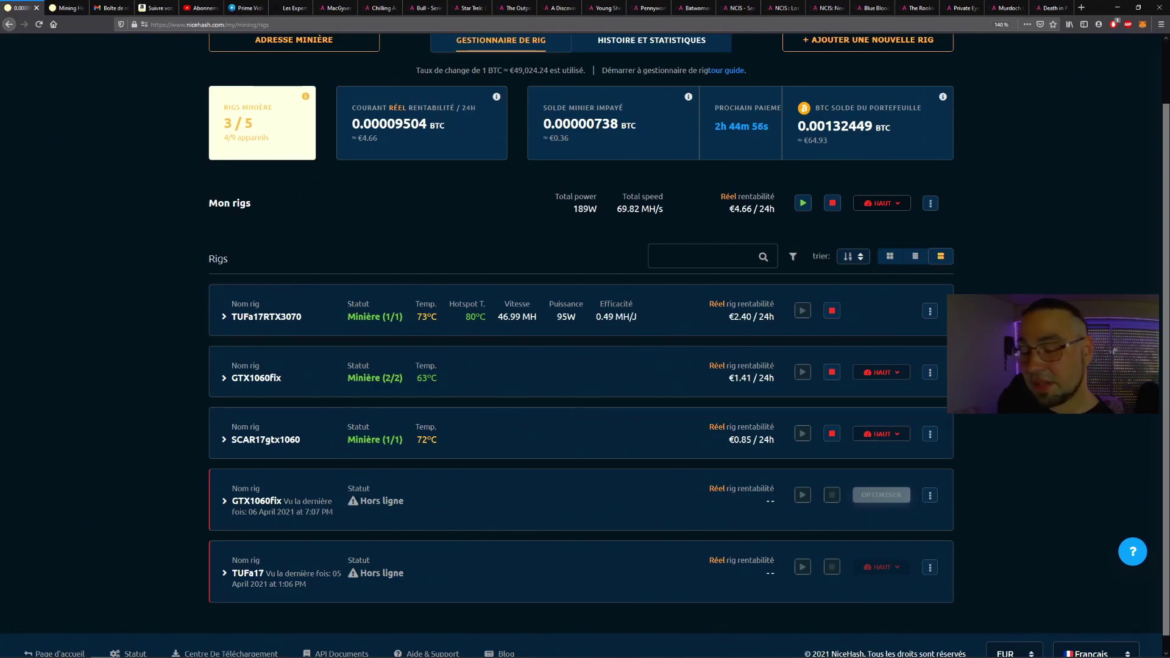
Switch from the rig manager to the Mining Hardware page in the browser and compare the ASIC and GPU potential earnings.
mouse_move(474, 317)
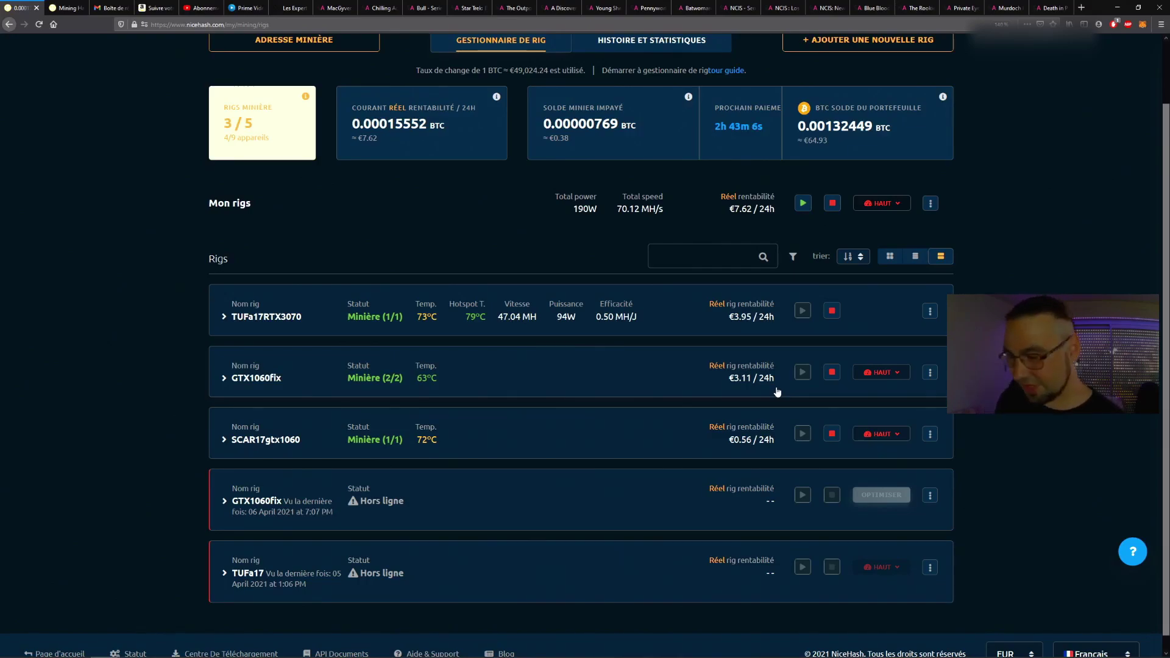
click(54, 7)
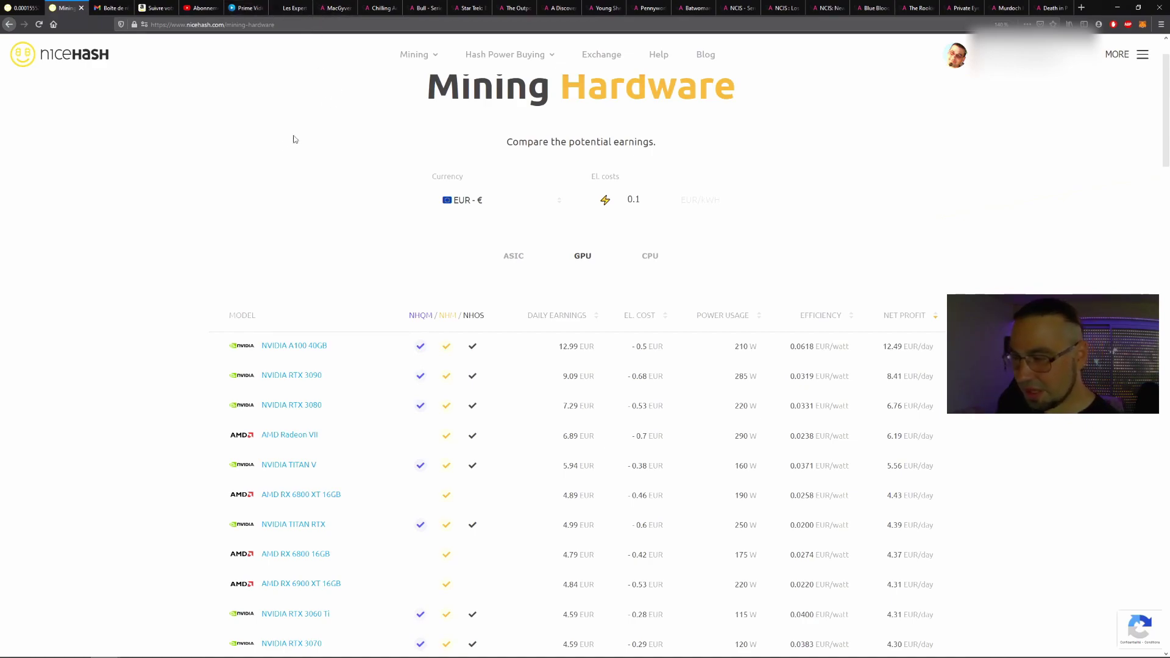
scroll(386, 222, down, 2)
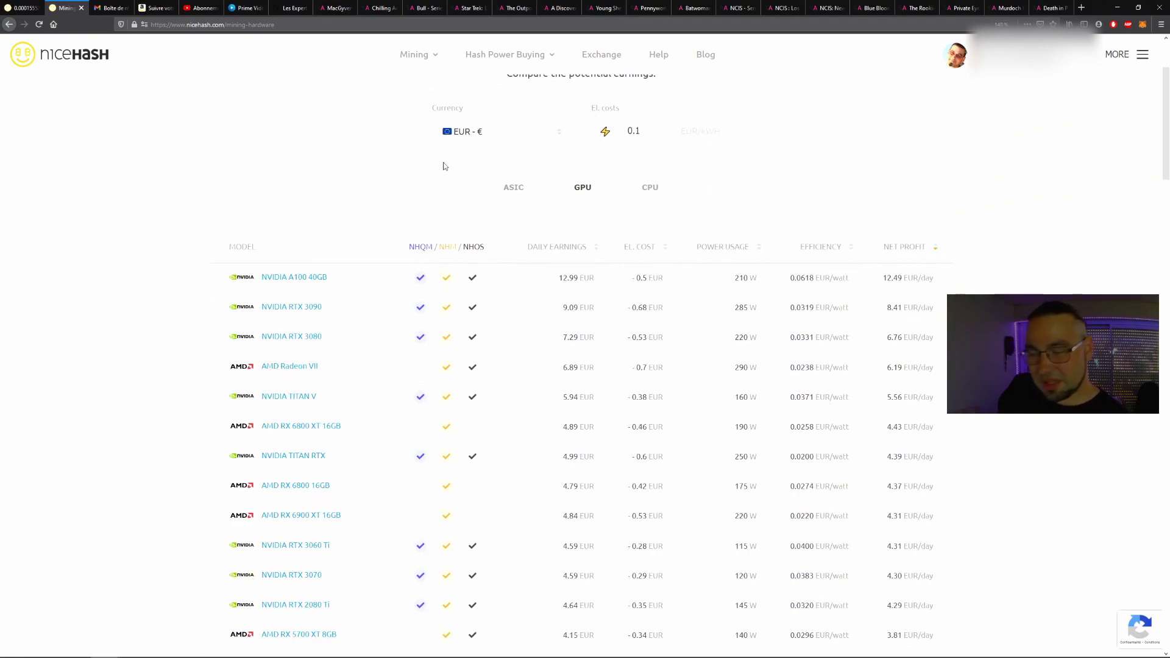
click(538, 187)
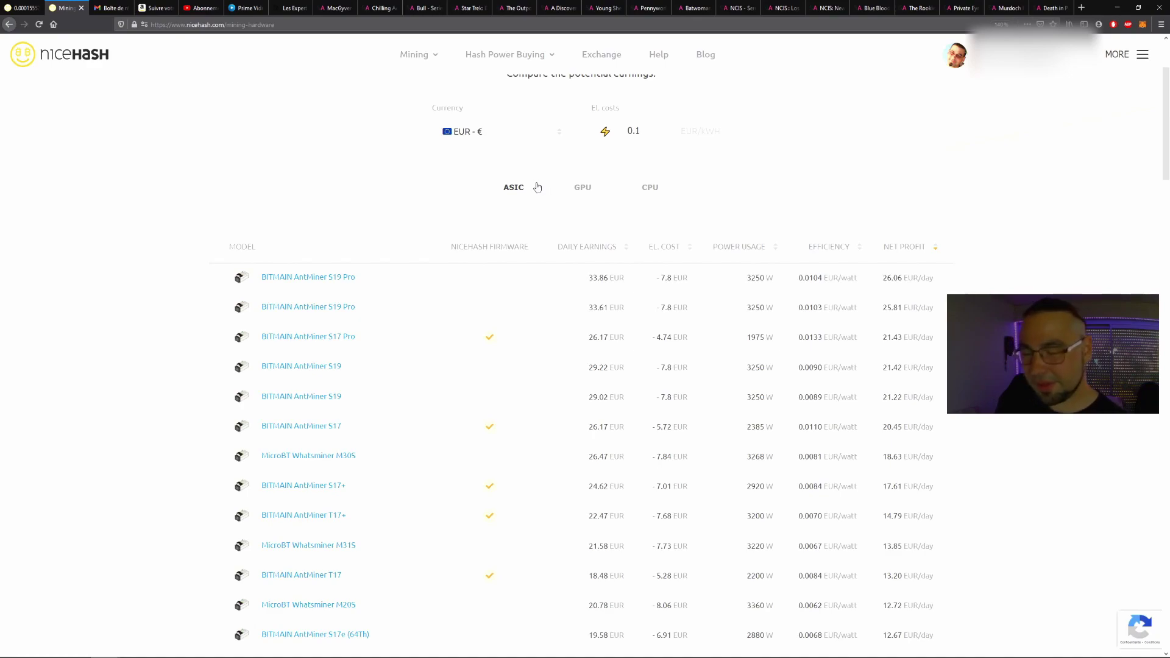
click(588, 188)
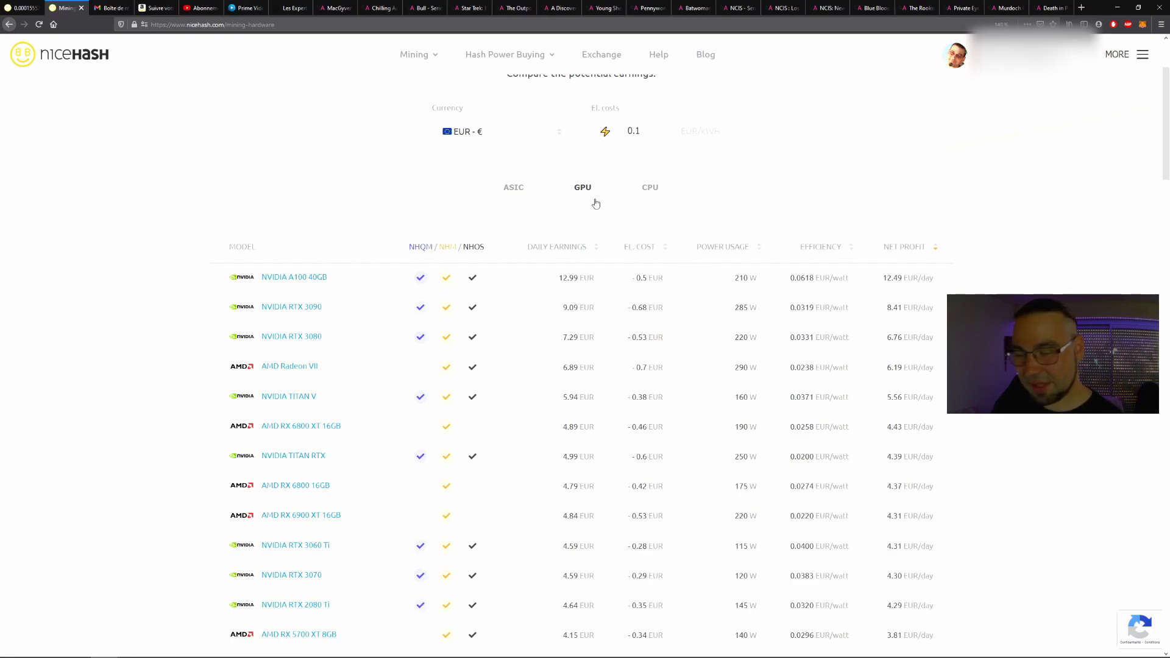
Show the CPU potential earnings, check the electricity cost setting without changing it, and examine net profit down to the least profitable models.
click(621, 197)
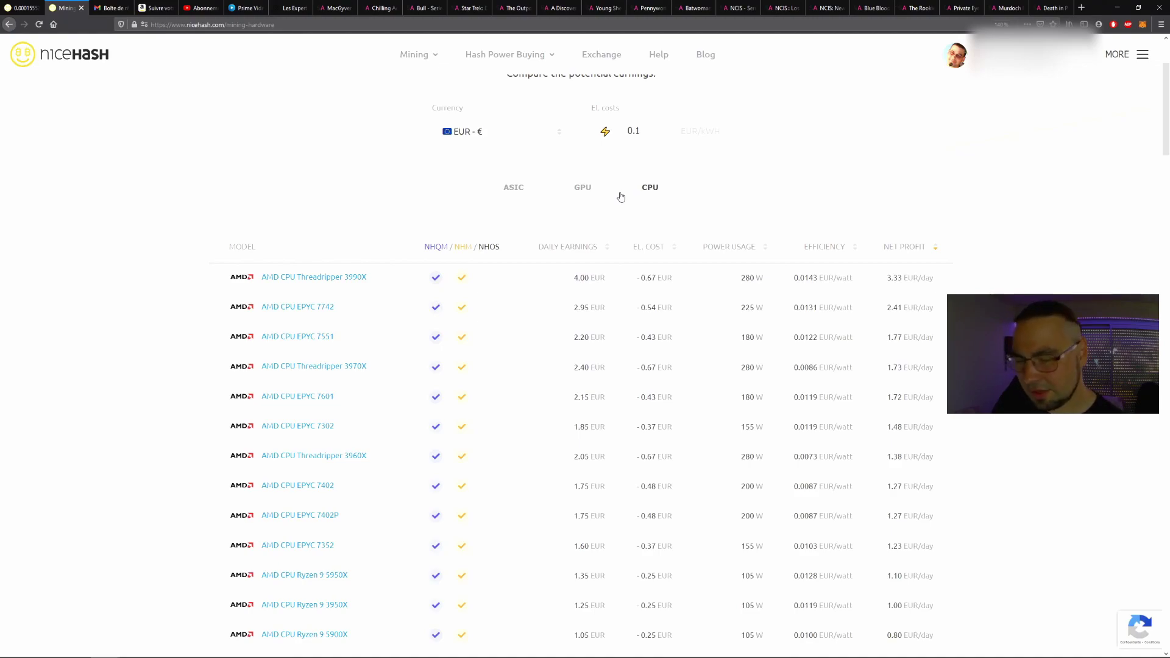
click(655, 127)
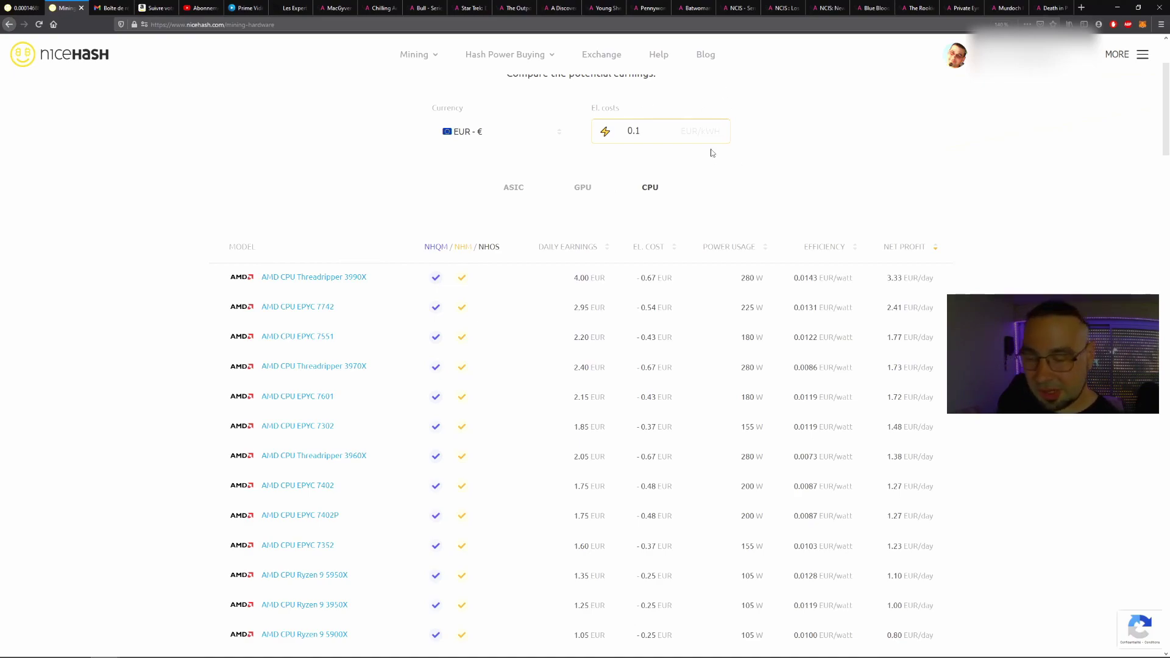
click(790, 168)
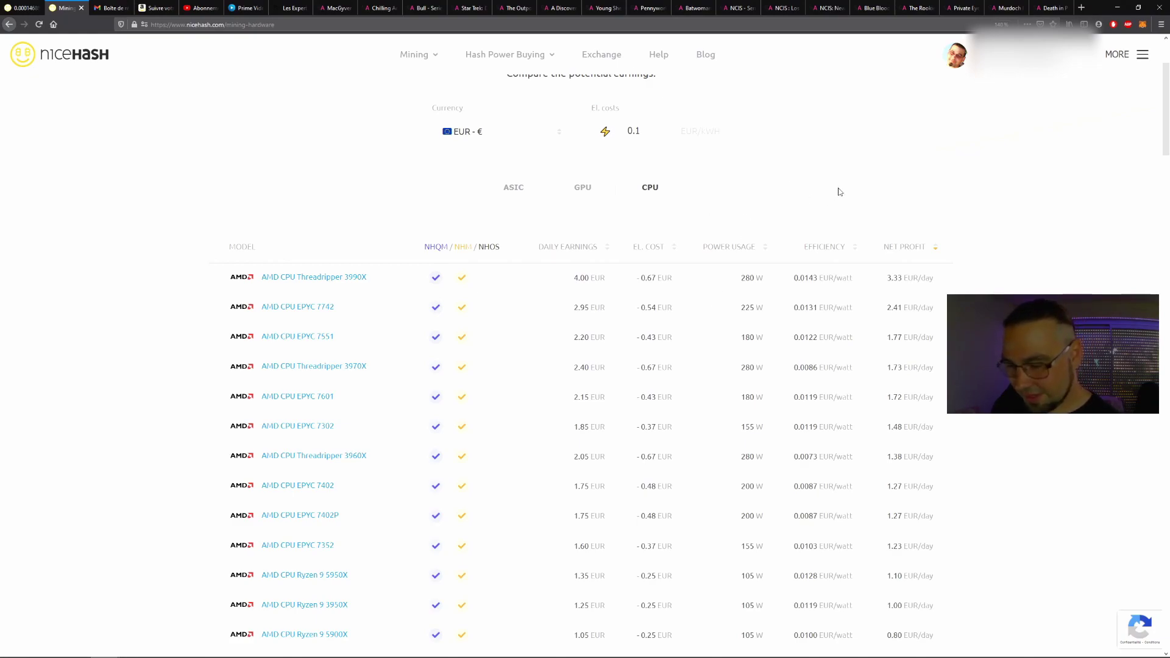
scroll(916, 188, down, 1)
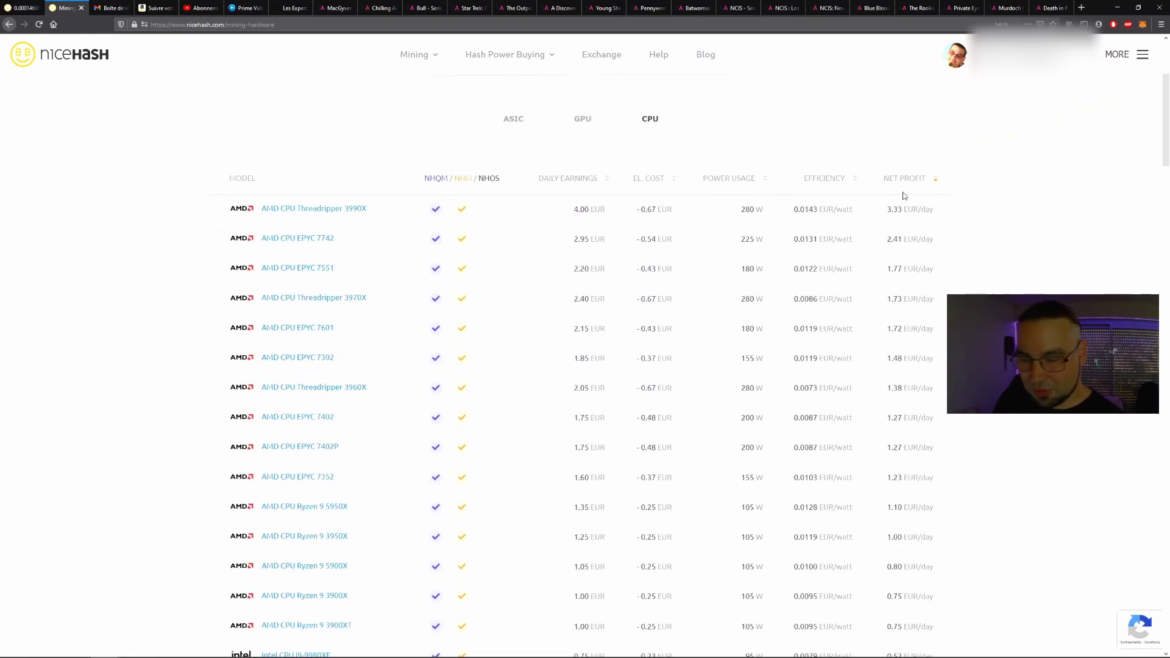
scroll(640, 189, down, 7)
scroll(670, 176, down, 15)
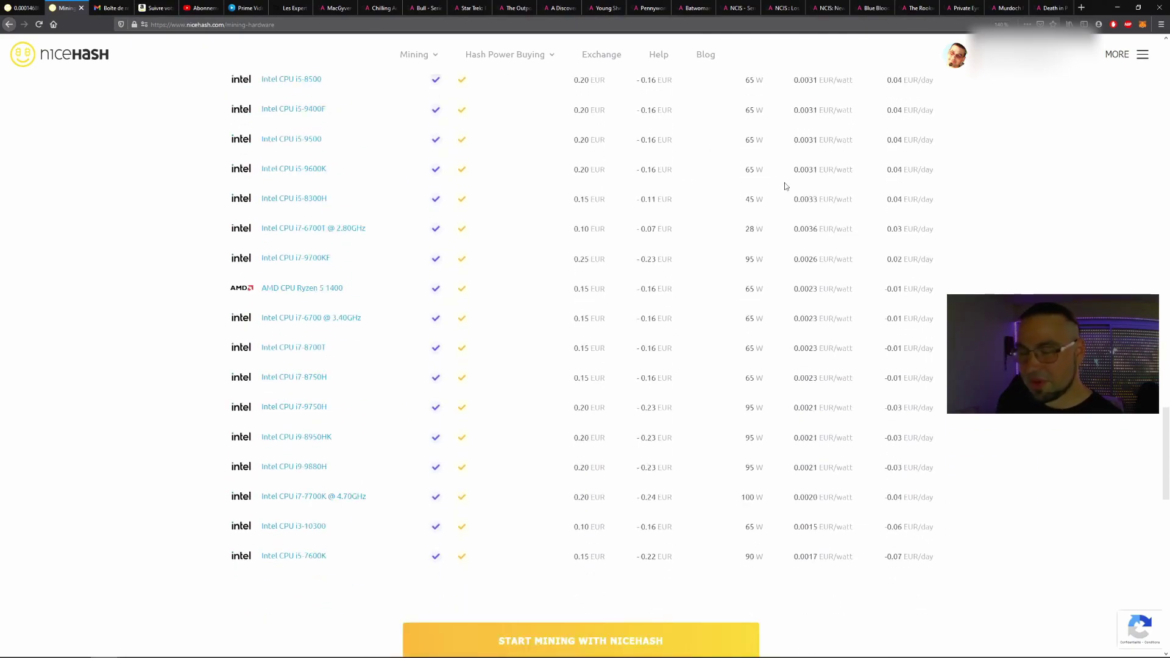
scroll(768, 244, down, 2)
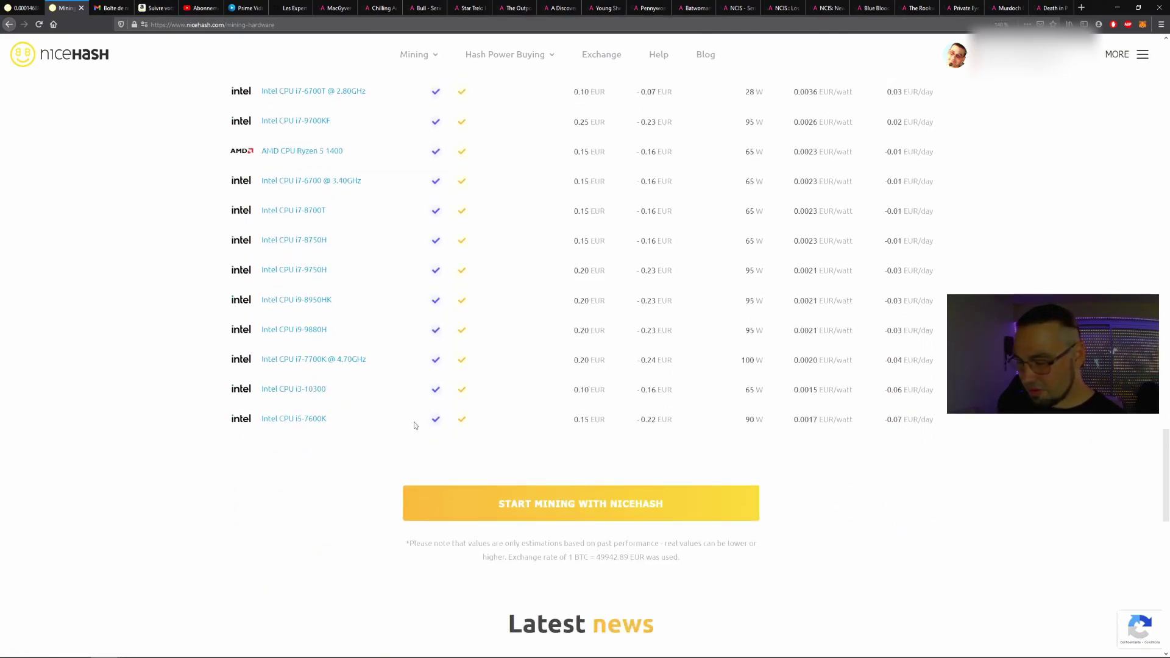
scroll(415, 402, up, 5)
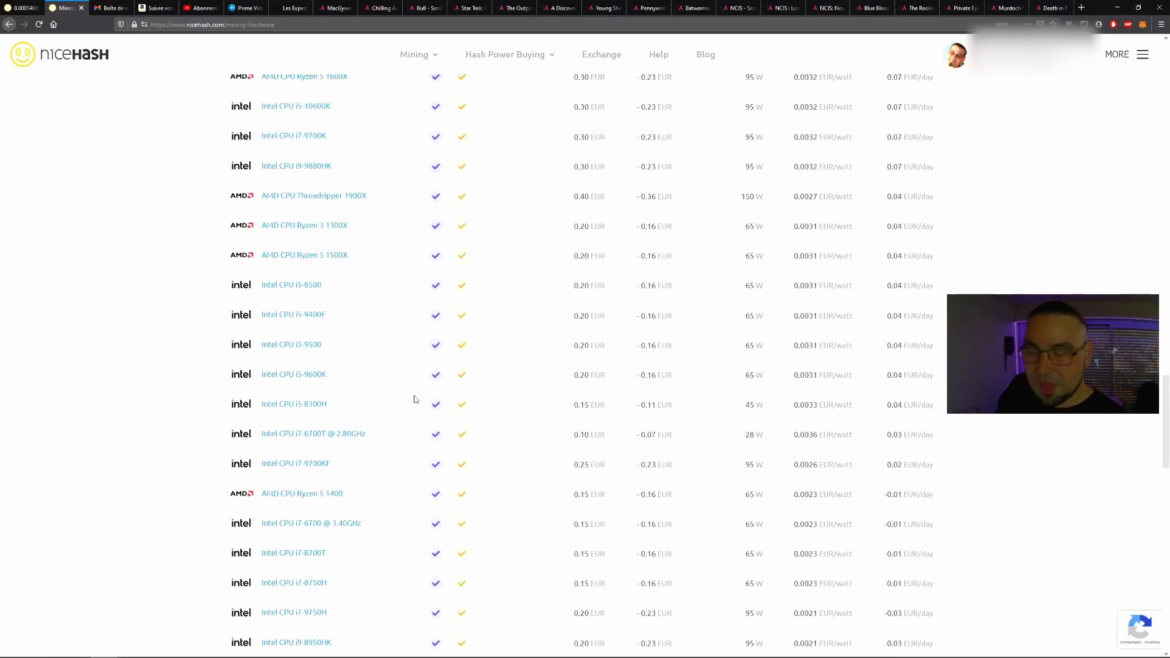
scroll(413, 399, down, 5)
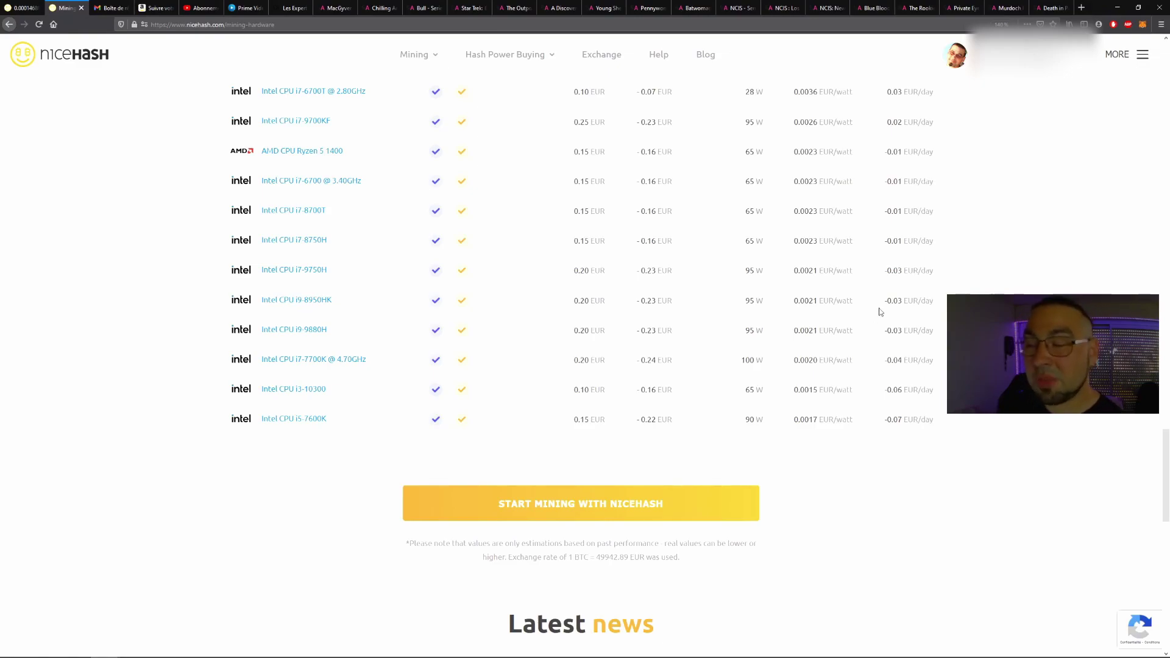
scroll(879, 311, up, 15)
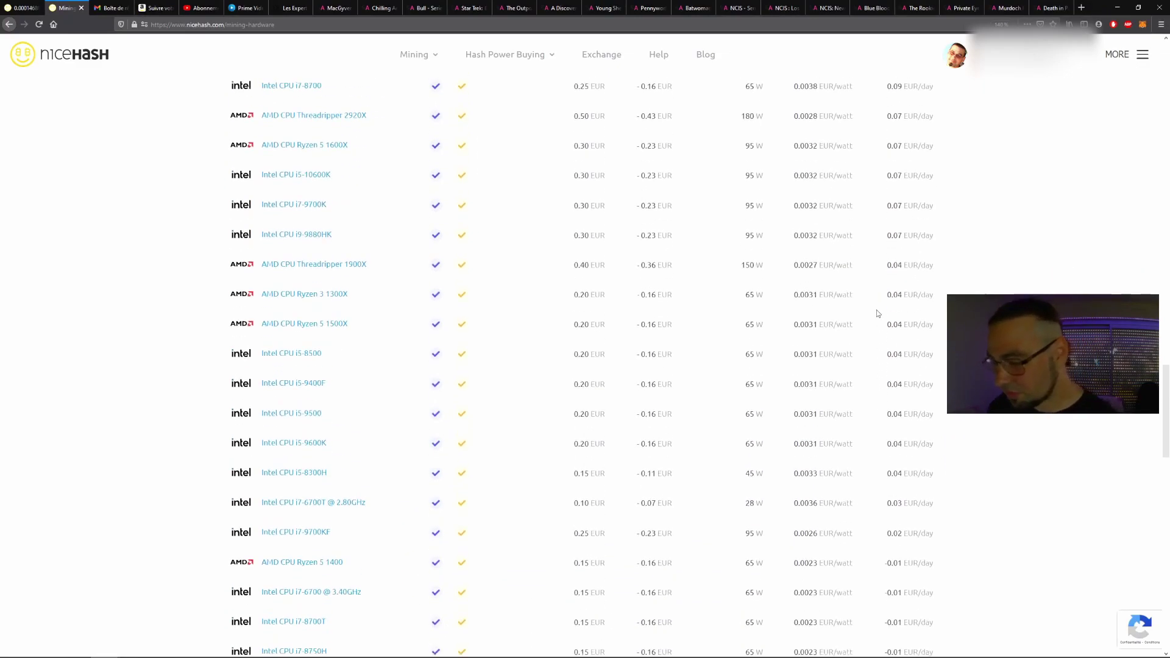
scroll(706, 492, up, 10)
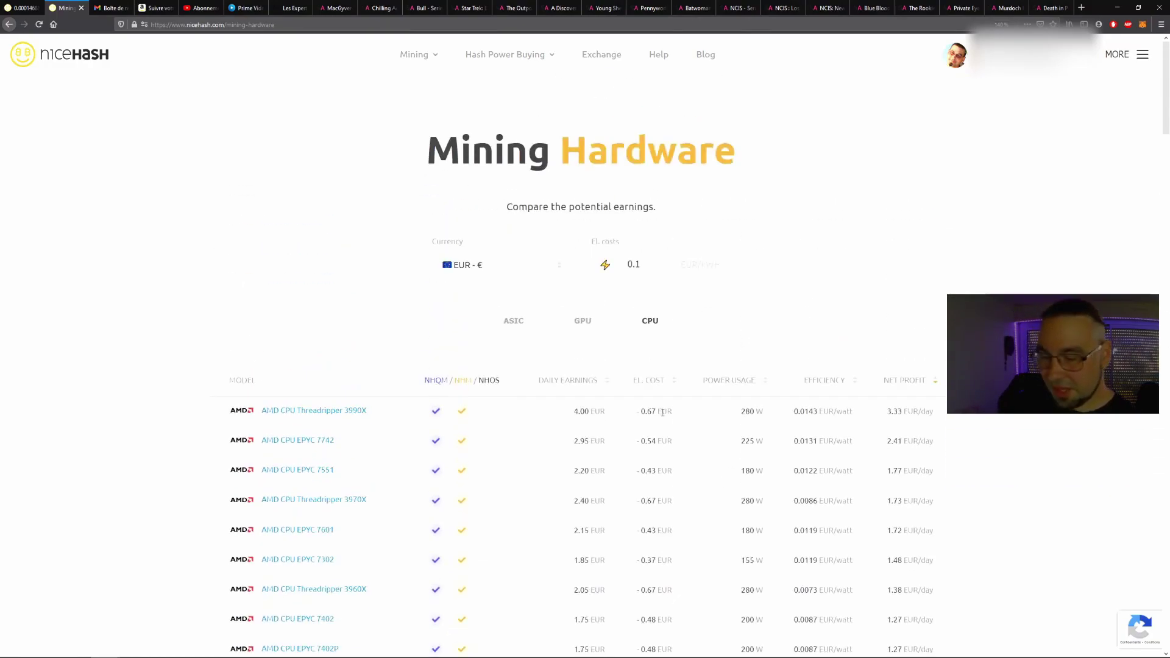
Show the GPU models, sort them by efficiency with the highest first, and examine the list.
click(578, 320)
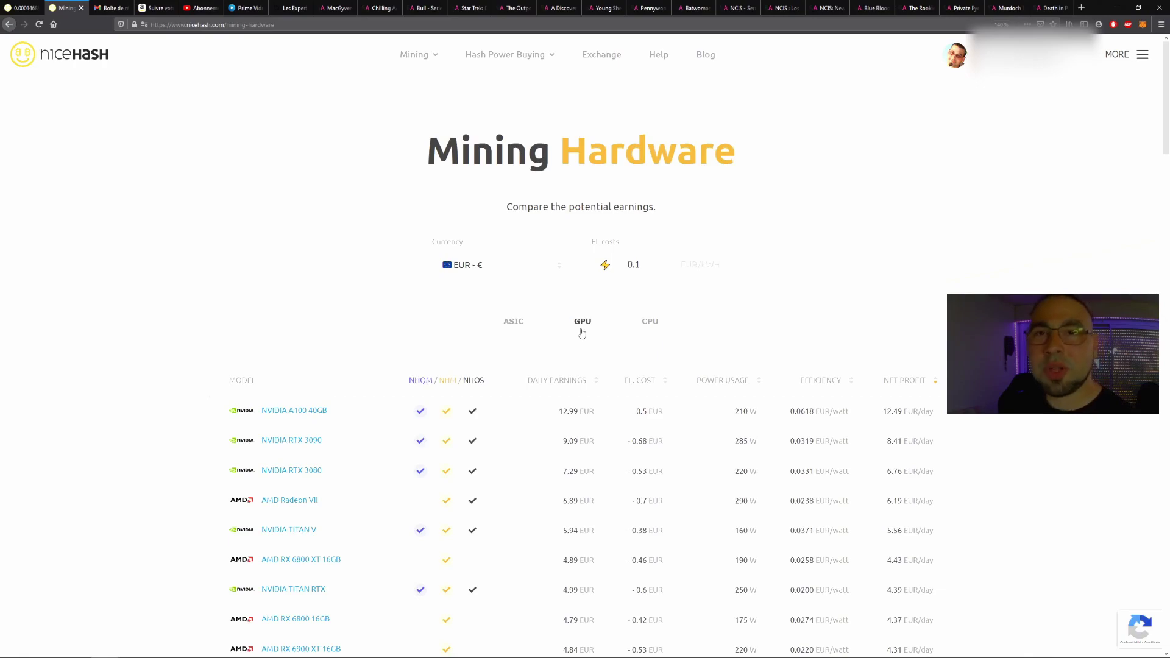
scroll(865, 283, down, 5)
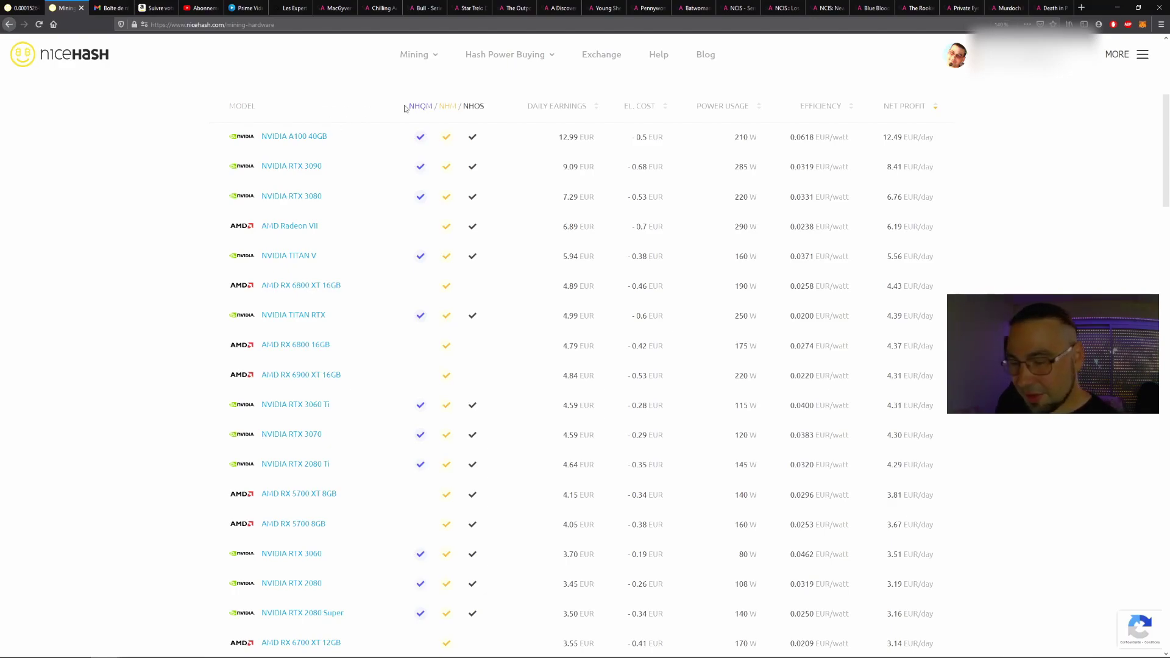
click(851, 108)
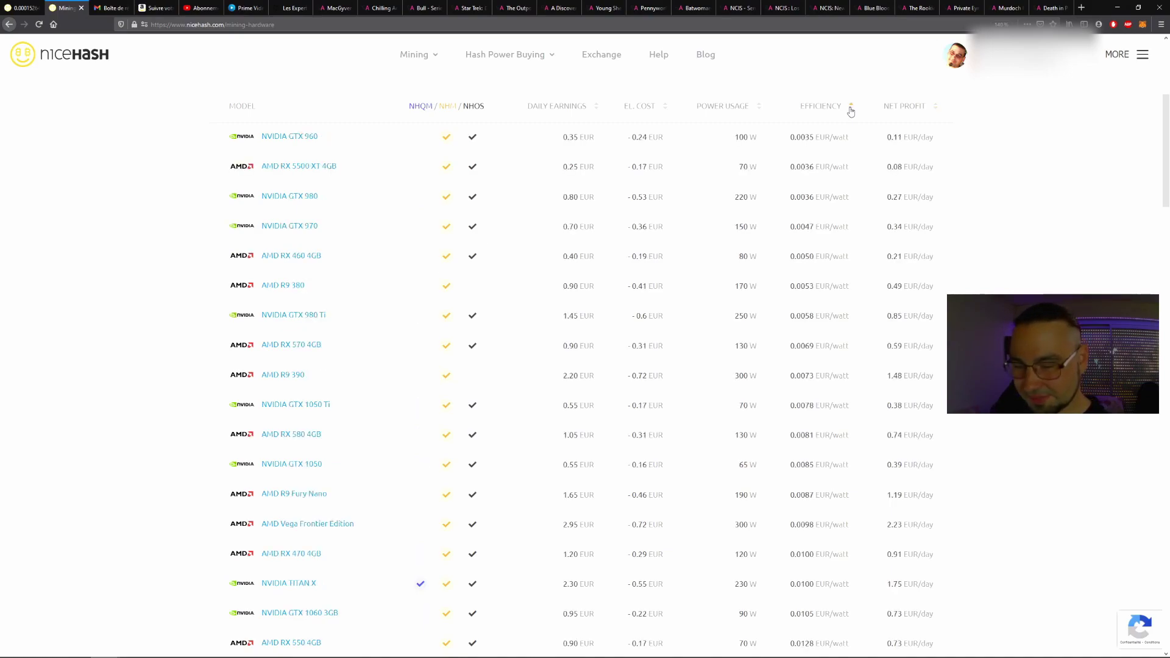
click(851, 109)
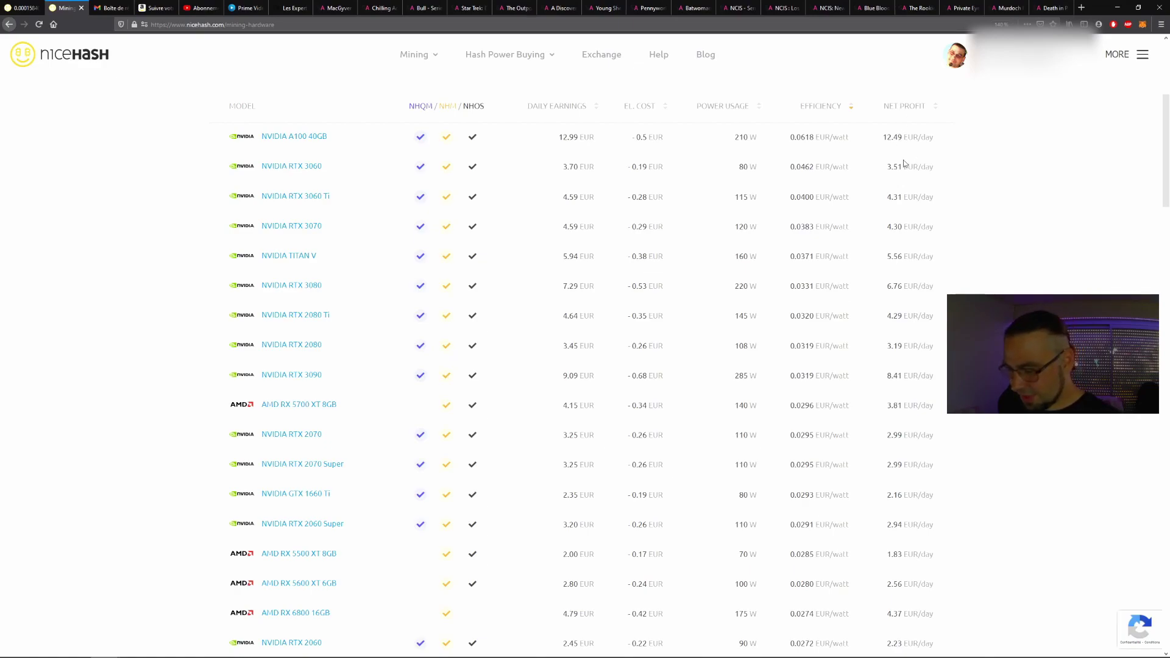
scroll(903, 162, down, 3)
scroll(775, 173, down, 2)
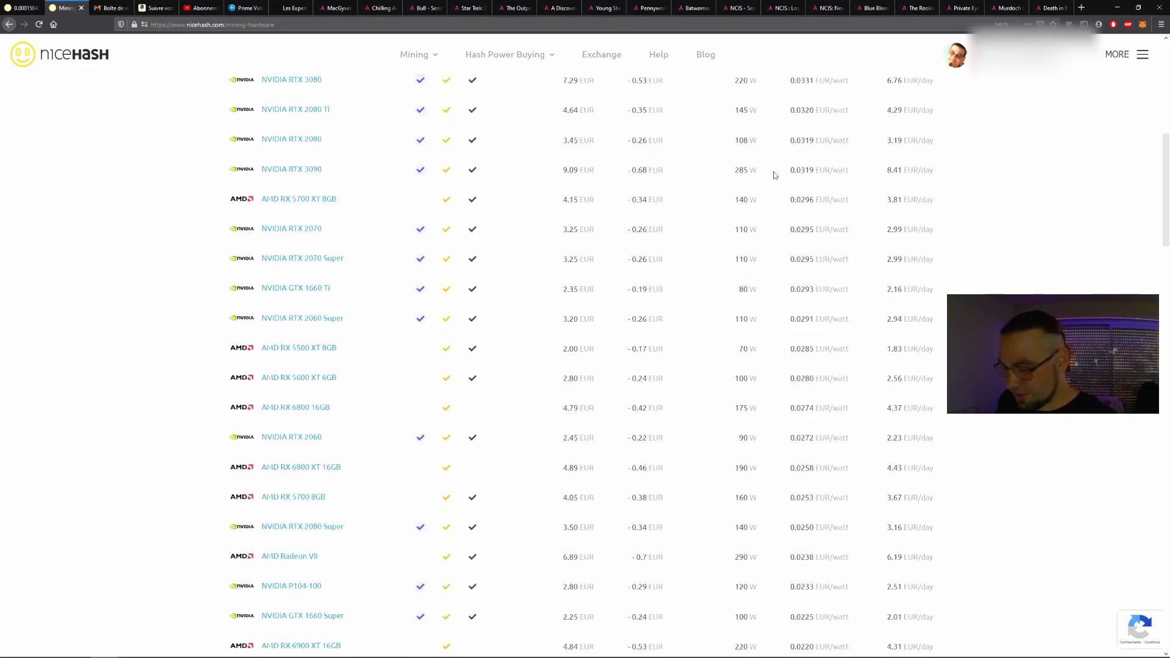
scroll(775, 173, down, 3)
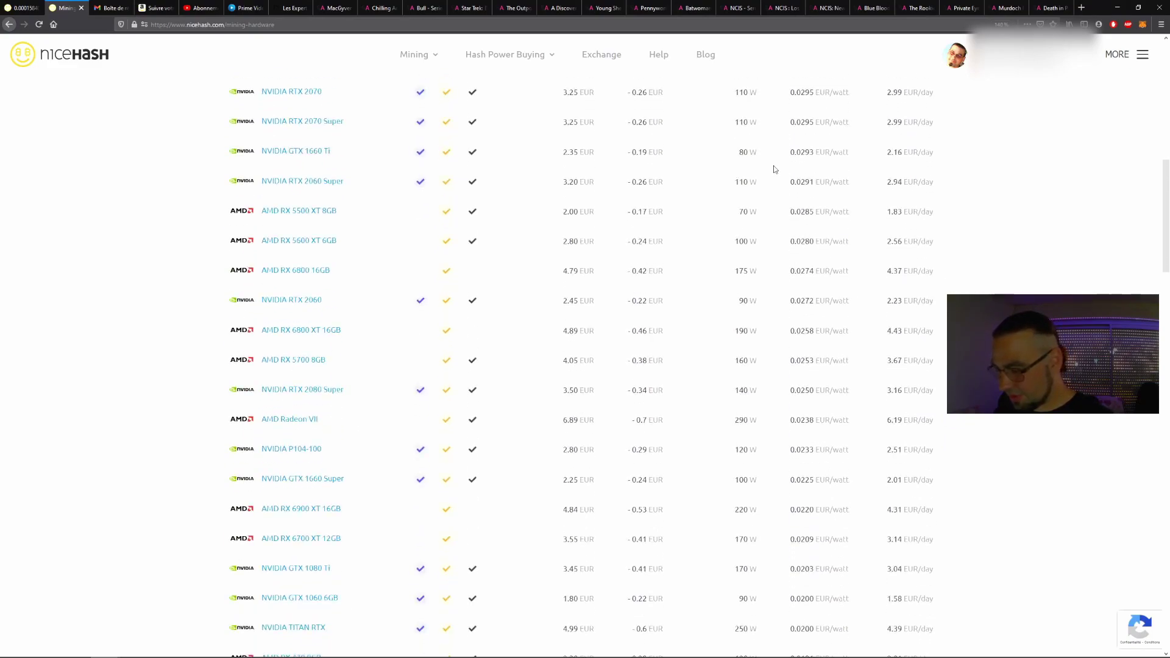
scroll(775, 169, down, 3)
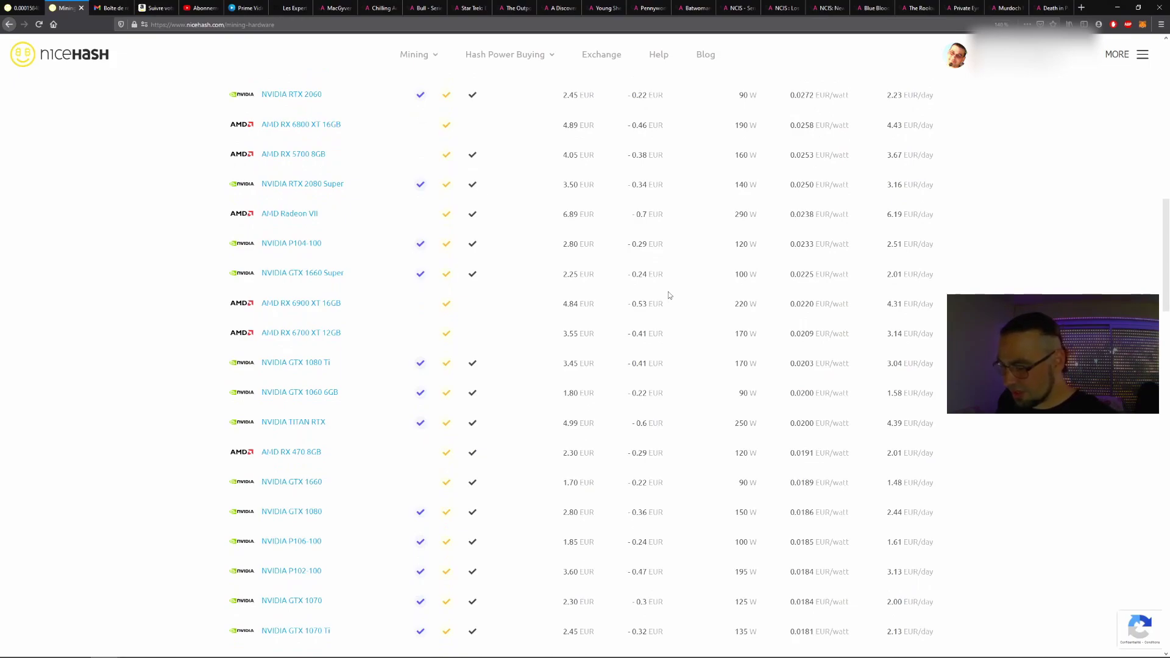
scroll(668, 295, up, 5)
scroll(668, 291, up, 7)
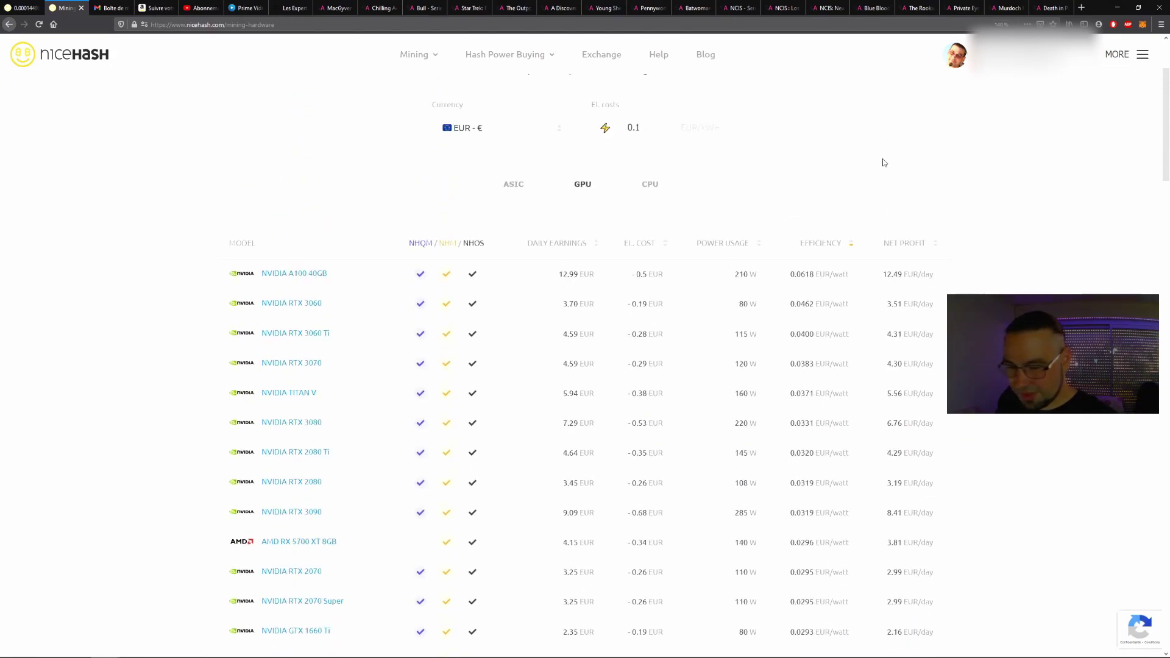
Sort the GPU models by net profit with the highest first, and return to the rig manager page.
click(932, 243)
click(932, 243)
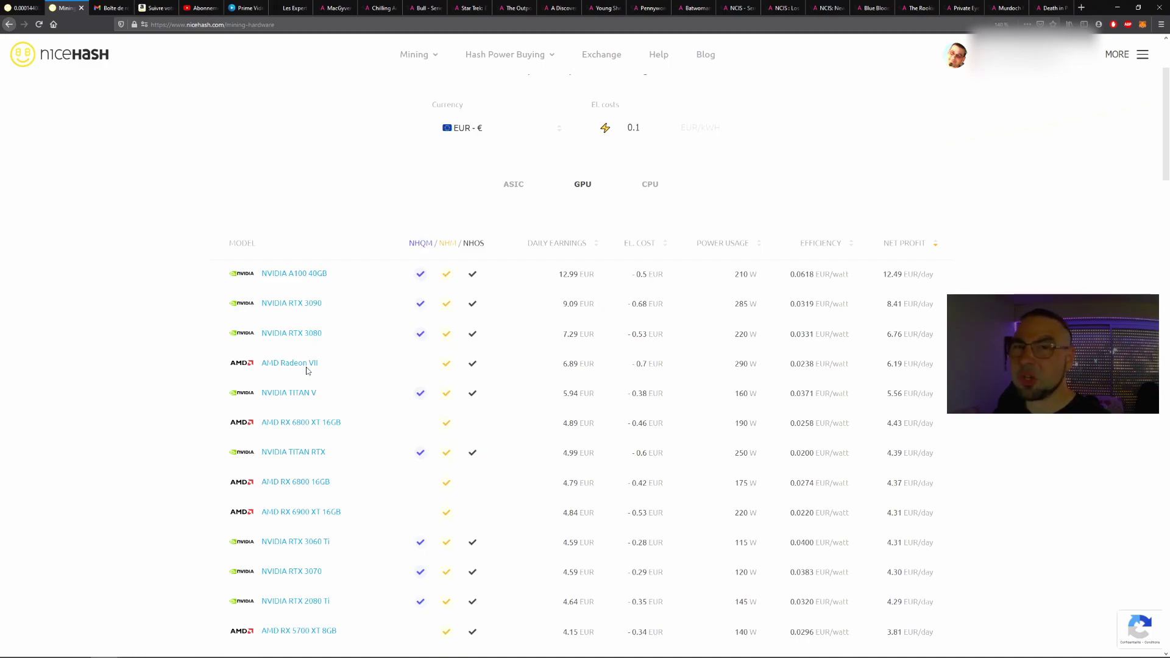
key(ctrl+shift+Tab)
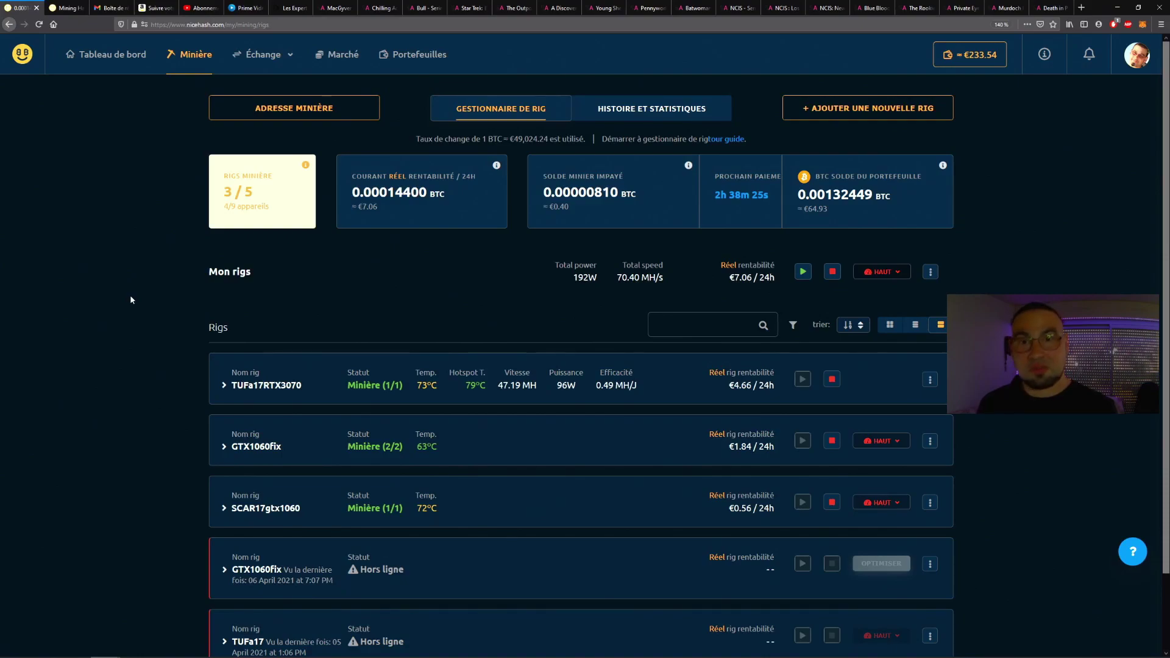